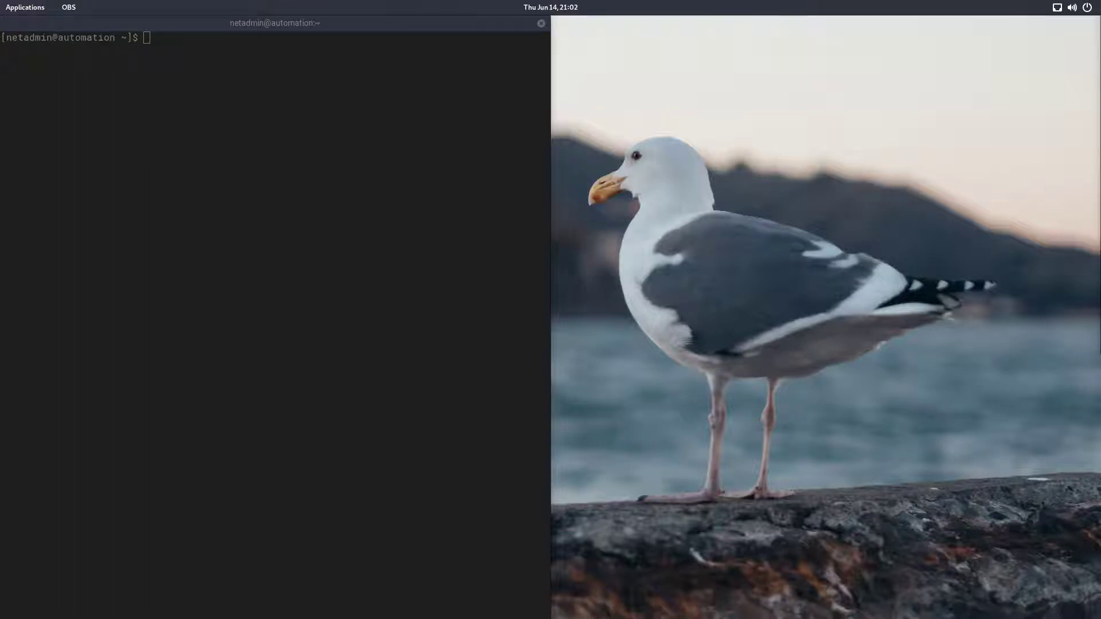
Step: Open developers.nest.com in Chrome, go to the developer console and start creating a new OAuth client
{"action": "key", "text": "super"}
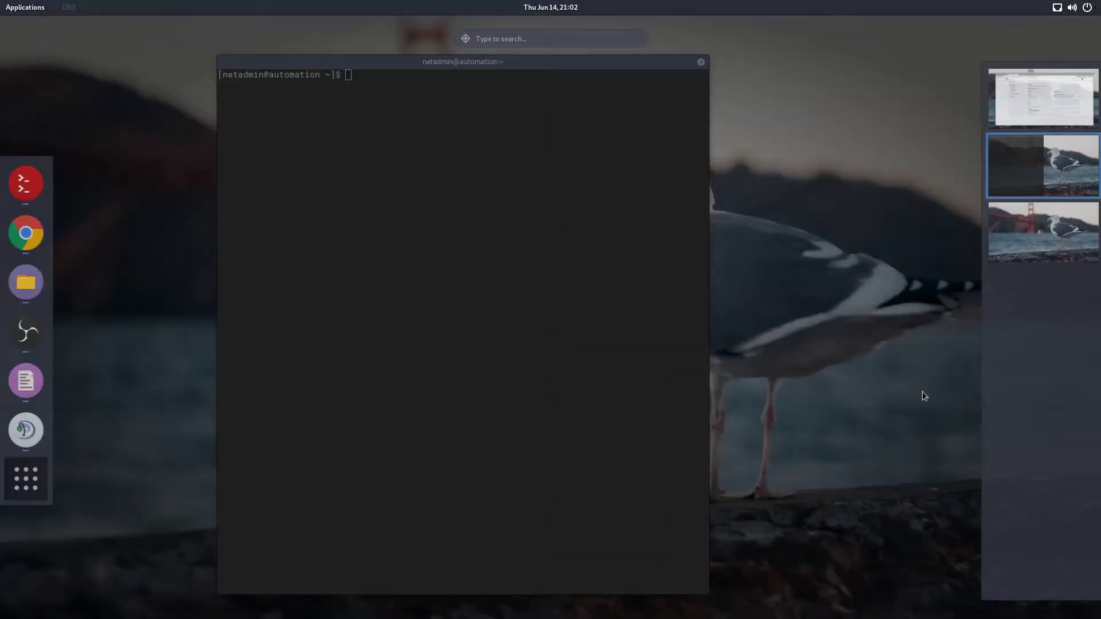
{"action": "left_click", "coordinate": [25, 242]}
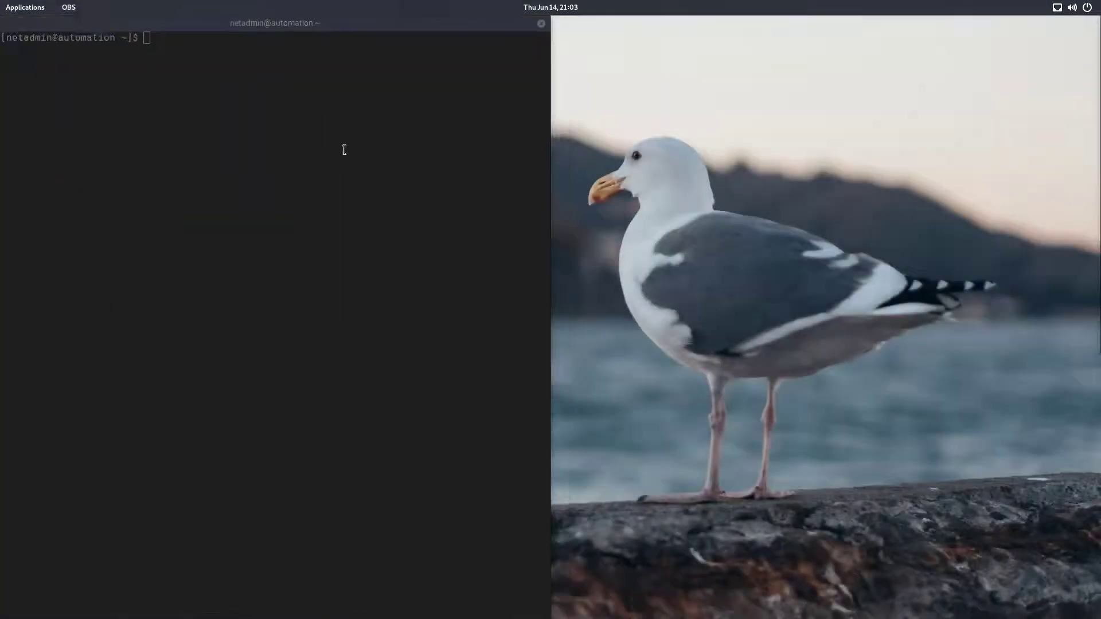
{"action": "type", "text": "developers.nest.com"}
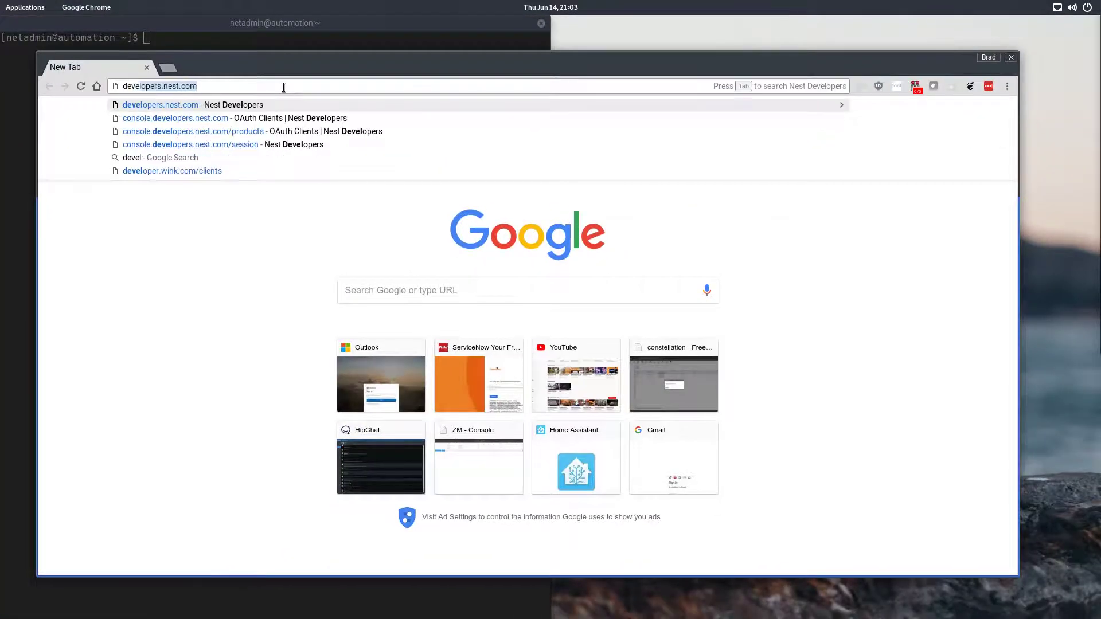
{"action": "key", "text": "Return"}
{"action": "left_click_drag", "start_coordinate": [560, 66], "coordinate": [583, 71]}
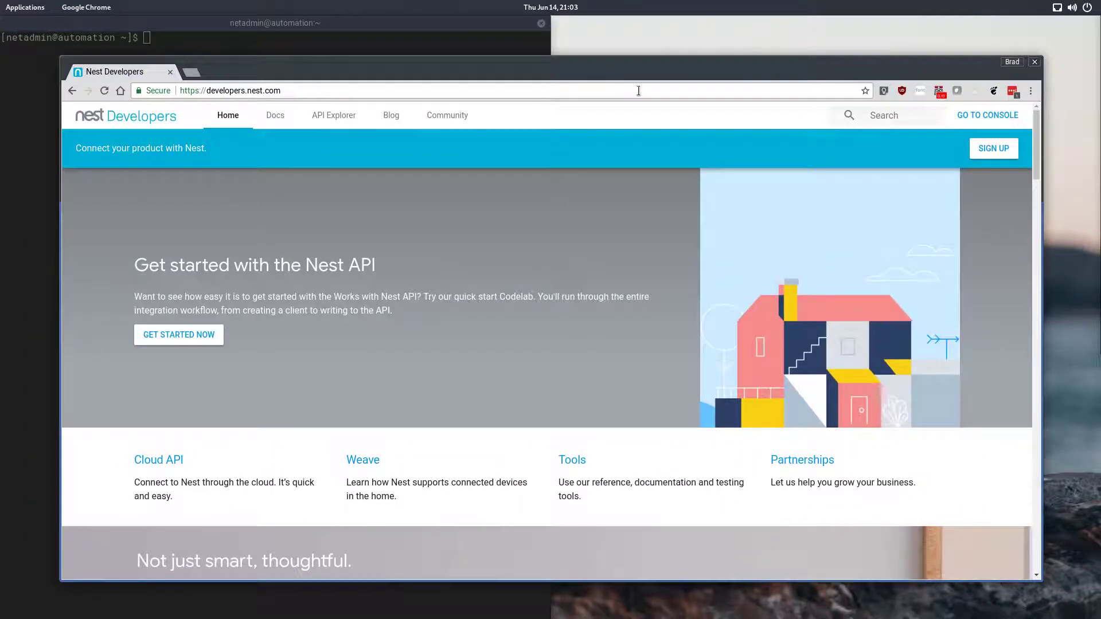
{"action": "left_click", "coordinate": [999, 152]}
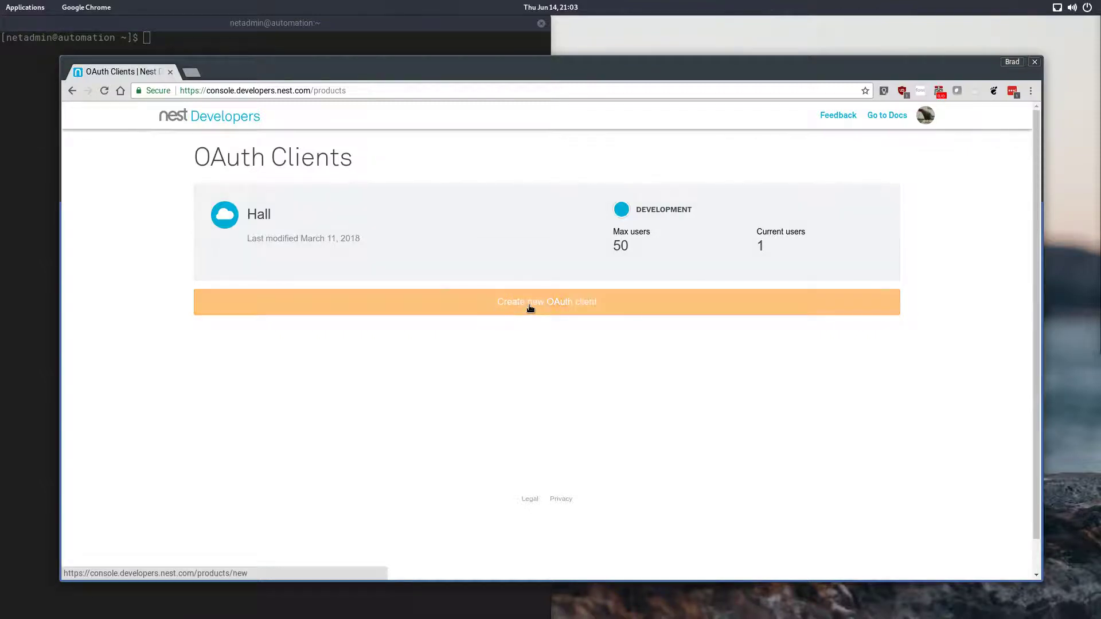
{"action": "left_click", "coordinate": [560, 313]}
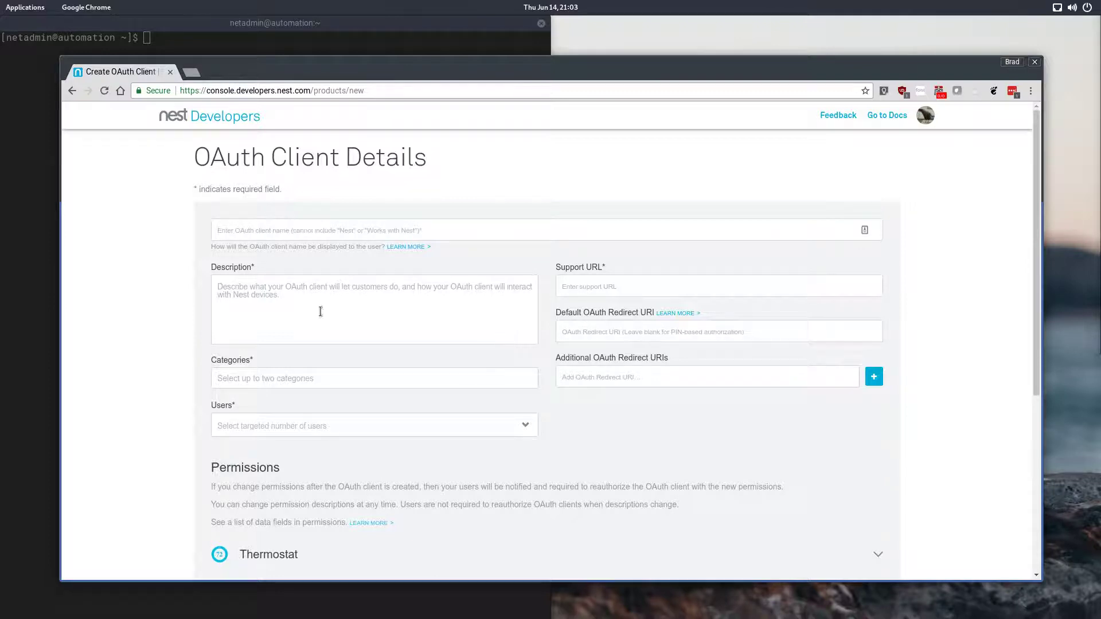
Step: Enter an e-mail address as the OAuth client name
{"action": "left_click", "coordinate": [298, 226]}
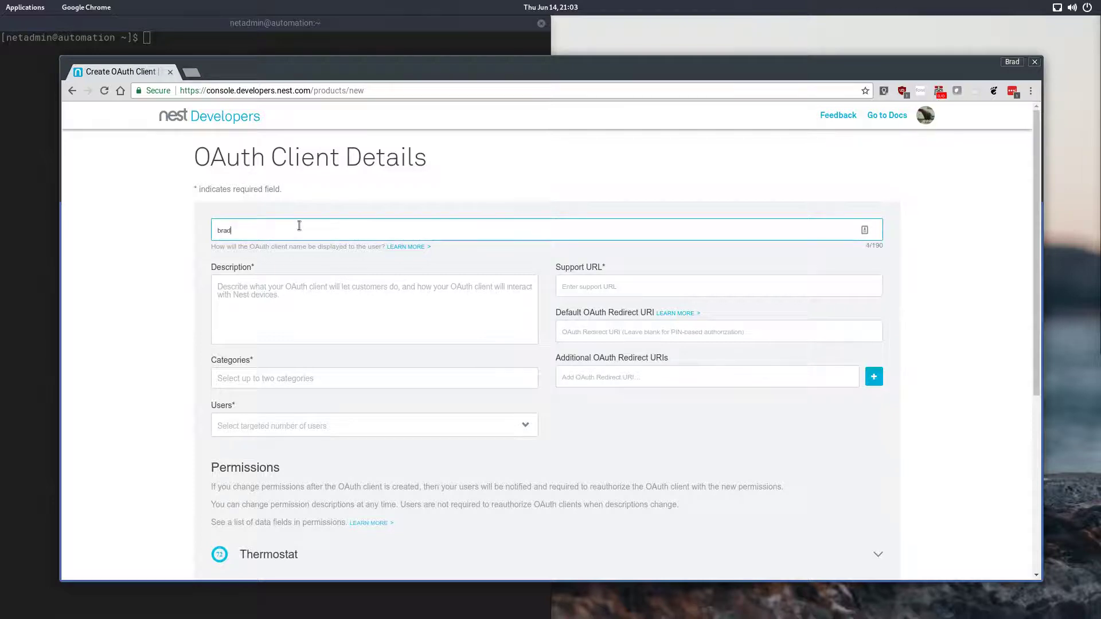
Step: Enter the description "Nest Client for Home Assistant System"
{"action": "left_click", "coordinate": [334, 314]}
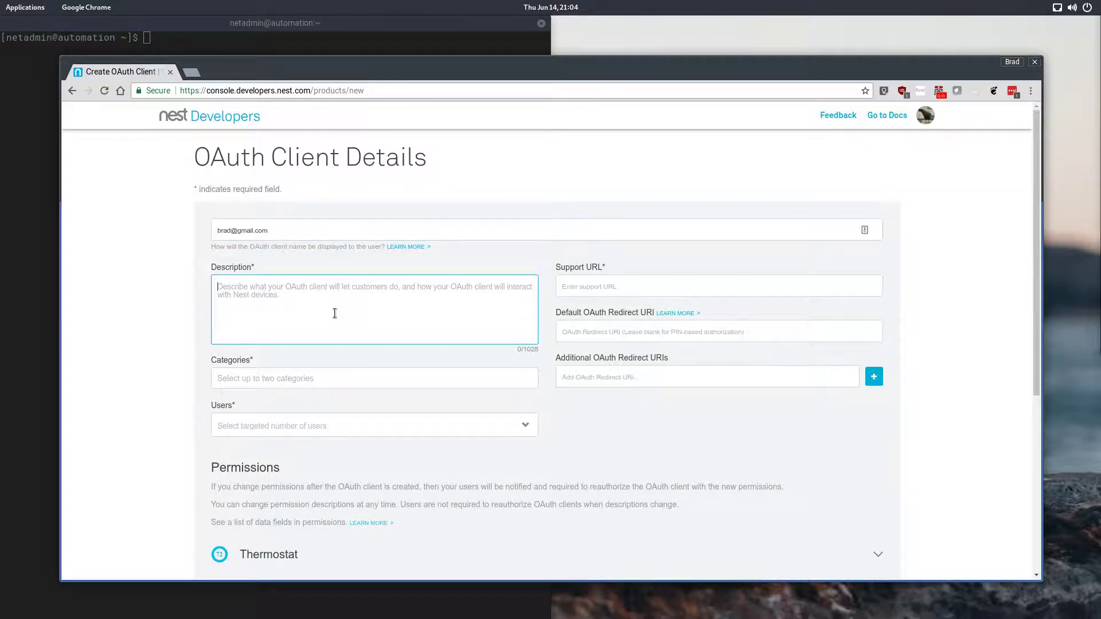
{"action": "type", "text": "Nest "}
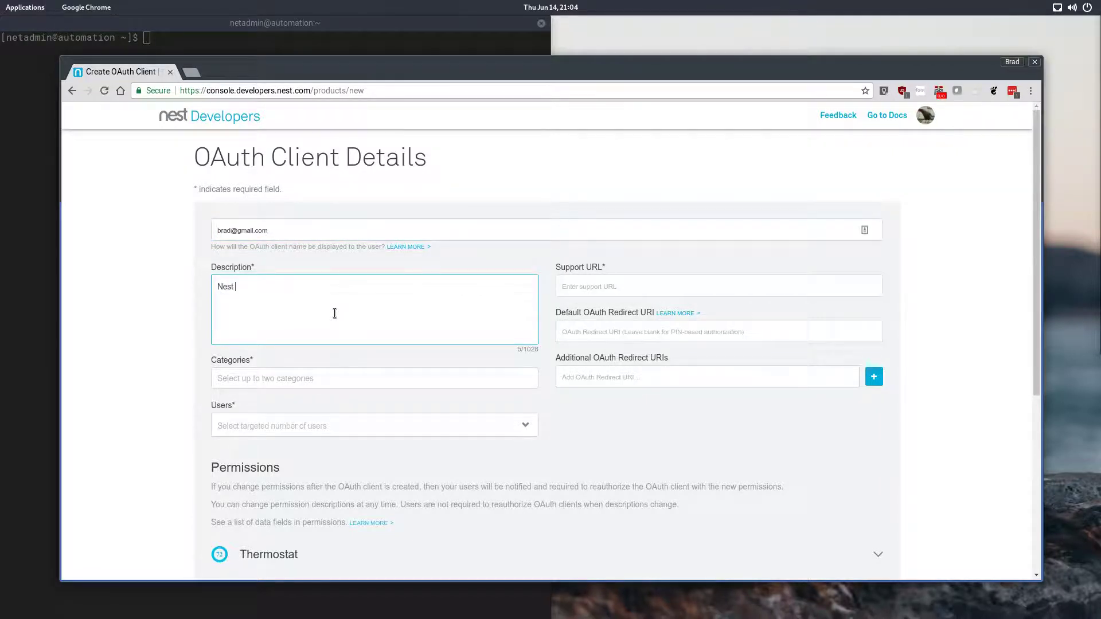
{"action": "type", "text": "Client for Home Assistant System"}
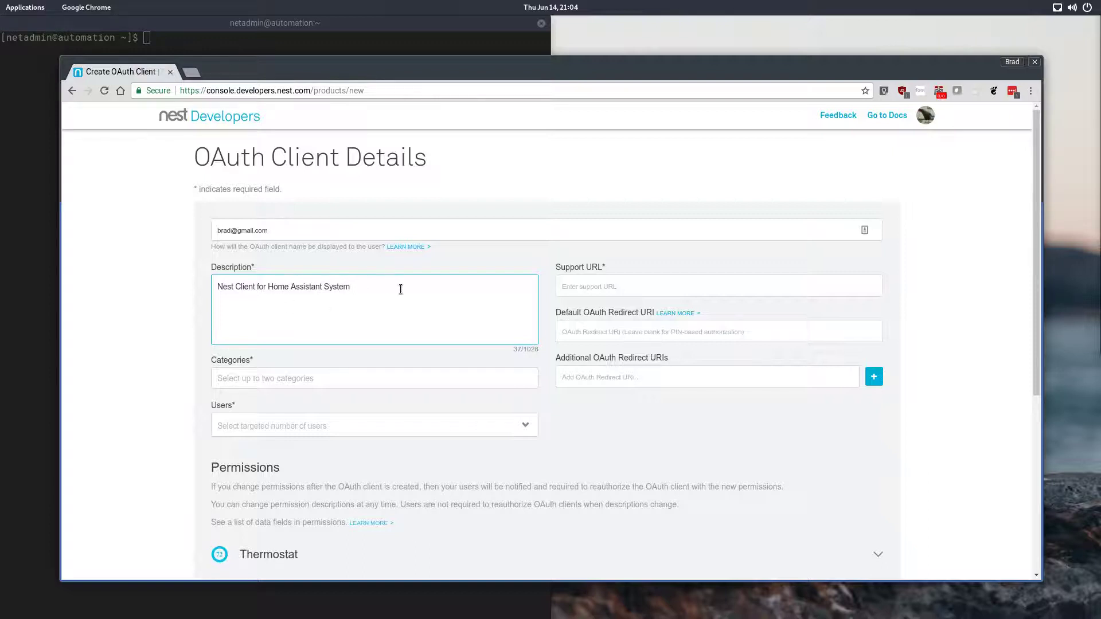
{"action": "left_click", "coordinate": [600, 291]}
{"action": "type", "text": "http://"}
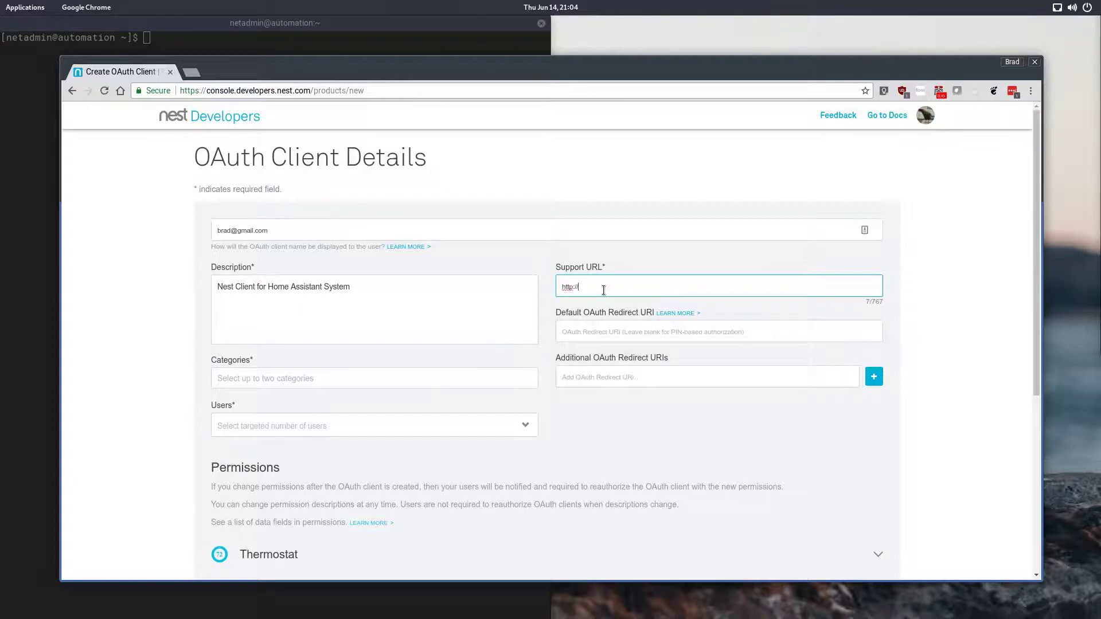
{"action": "type", "text": "dal"}
{"action": "type", "text": "hon"}
{"action": "type", "text": "be."}
{"action": "type", "text": "com"}
{"action": "left_click", "coordinate": [612, 286]}
{"action": "key", "text": "BackSpace"}
Step: Choose the categories Baby Monitoring and Home Automation
{"action": "left_click", "coordinate": [306, 381]}
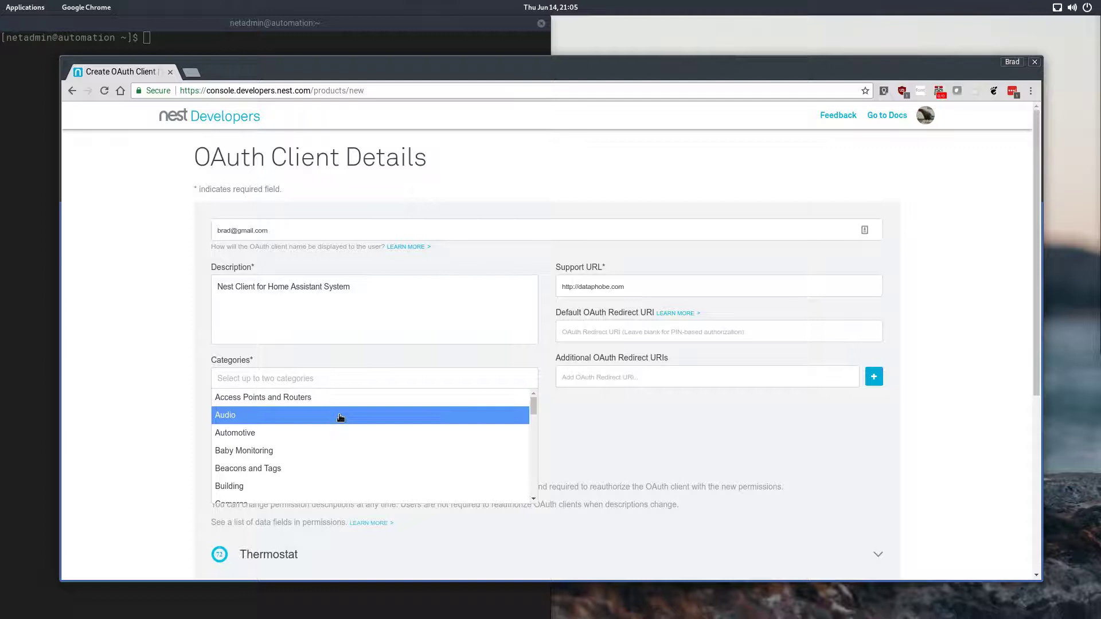
{"action": "scroll", "coordinate": [364, 433], "scroll_direction": "down", "scroll_amount": 1}
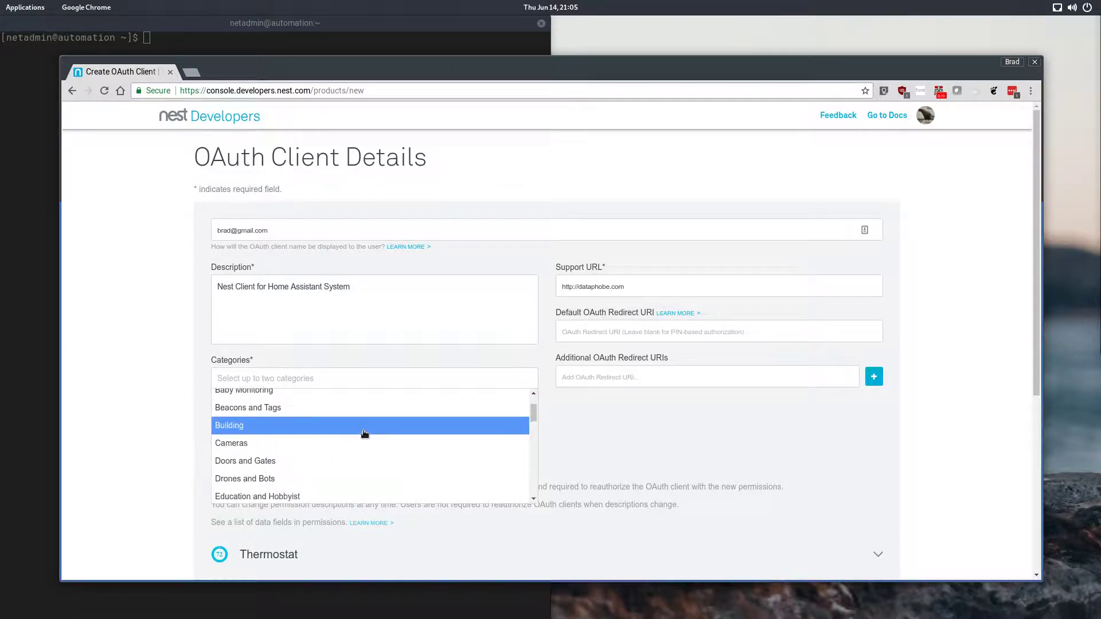
{"action": "scroll", "coordinate": [364, 434], "scroll_direction": "down", "scroll_amount": 2}
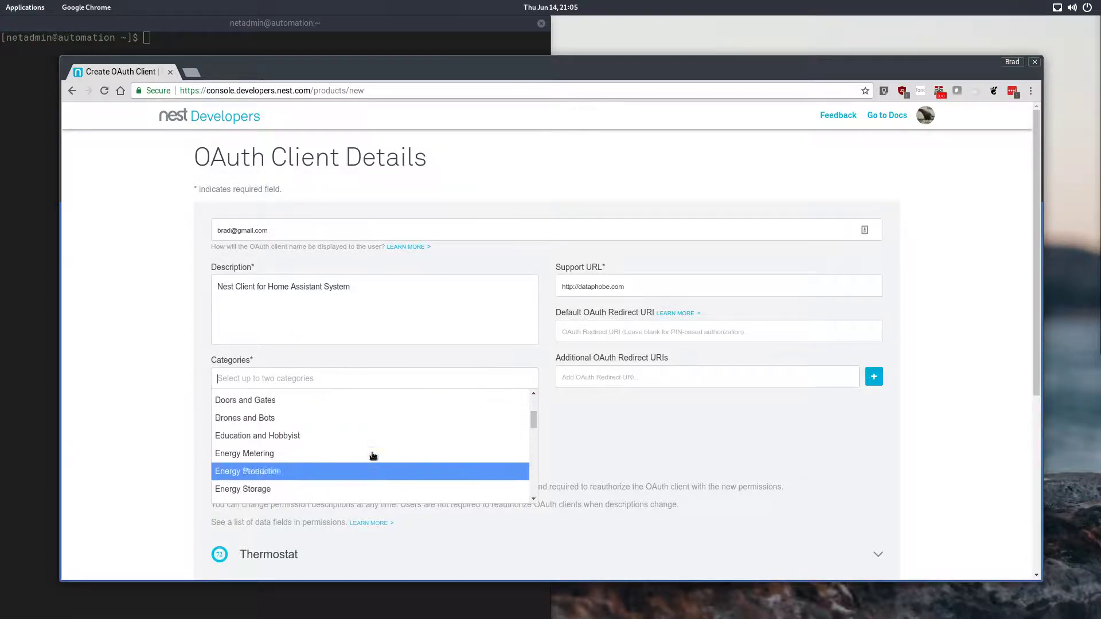
{"action": "scroll", "coordinate": [373, 455], "scroll_direction": "down", "scroll_amount": 2}
{"action": "scroll", "coordinate": [355, 455], "scroll_direction": "up", "scroll_amount": 1}
{"action": "left_click", "coordinate": [344, 449]}
{"action": "left_click", "coordinate": [361, 381]}
{"action": "scroll", "coordinate": [295, 436], "scroll_direction": "up", "scroll_amount": 5}
{"action": "left_click", "coordinate": [290, 453]}
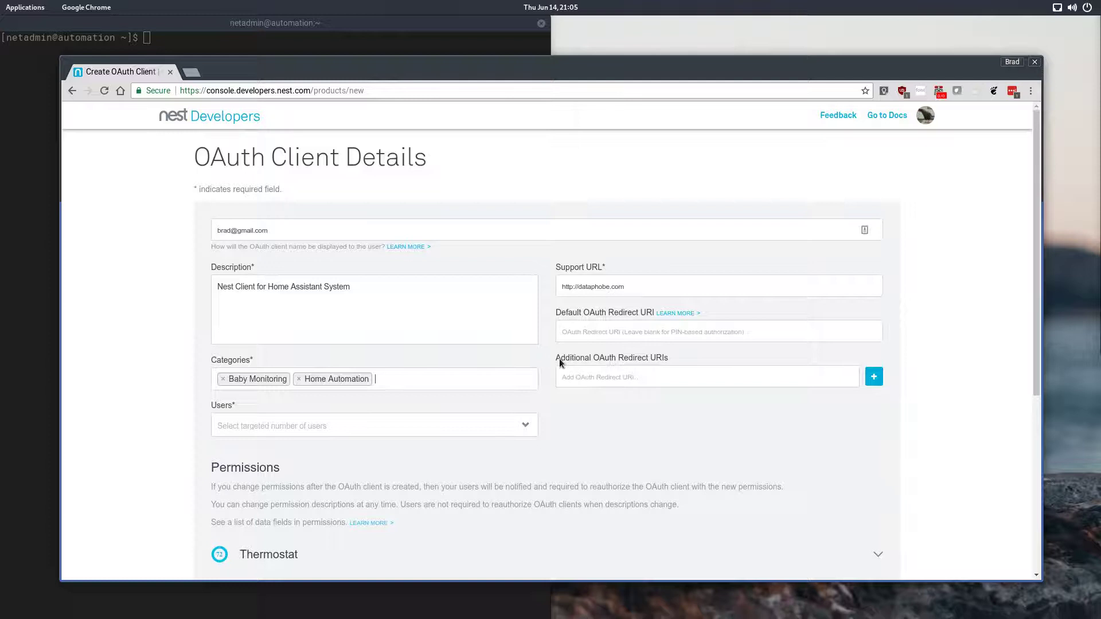
Step: Set the targeted number of users to Individual
{"action": "left_click_drag", "start_coordinate": [559, 359], "coordinate": [668, 361]}
{"action": "left_click", "coordinate": [682, 379]}
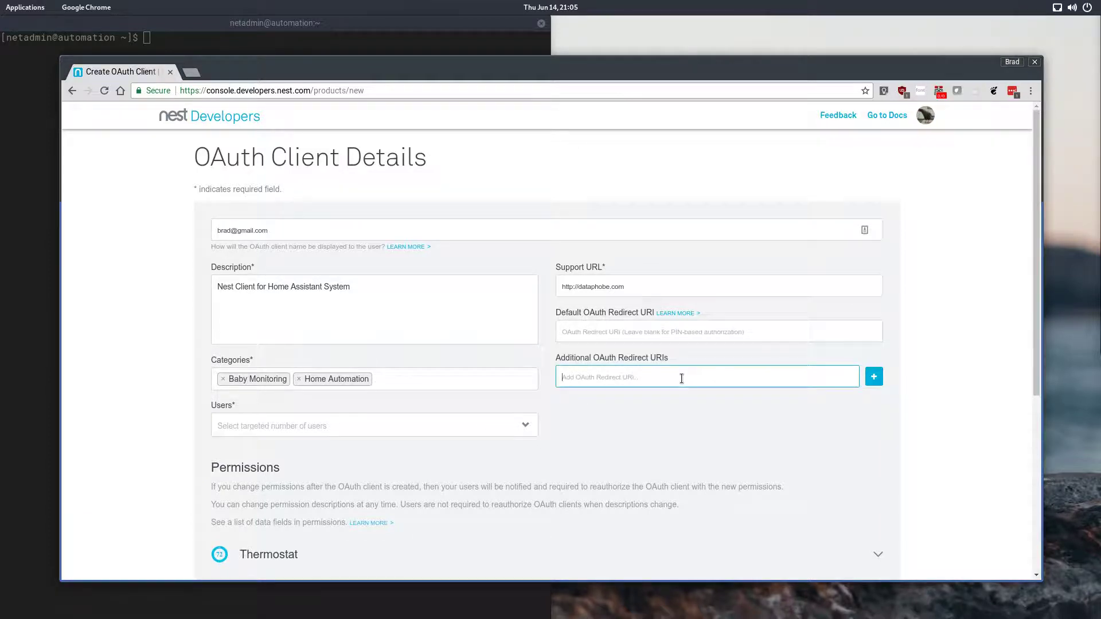
{"action": "left_click", "coordinate": [370, 426]}
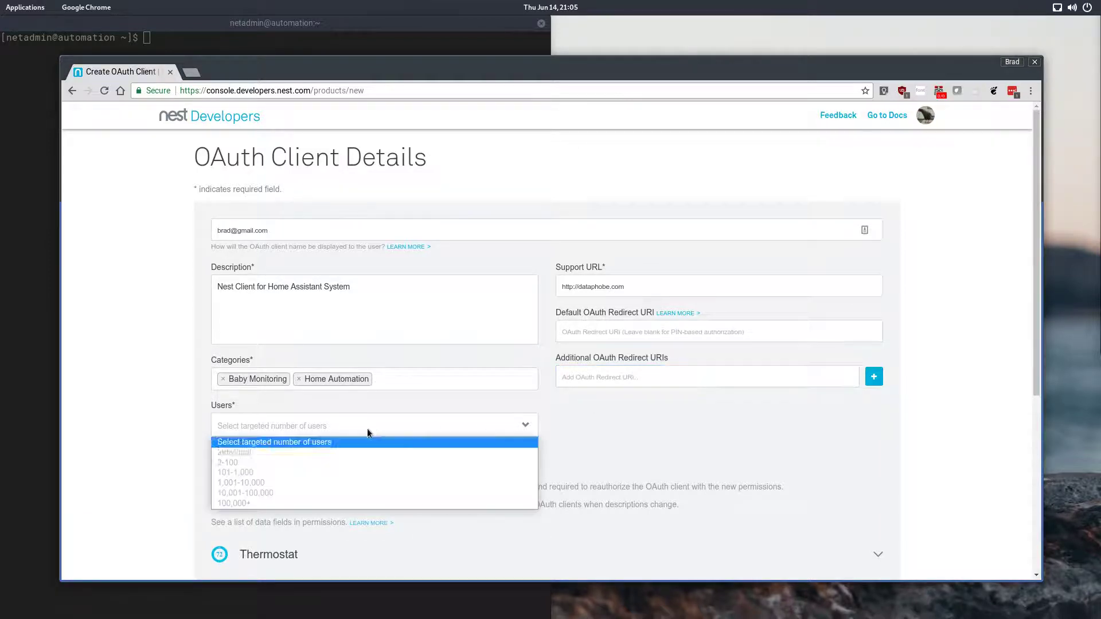
{"action": "left_click", "coordinate": [287, 452]}
Step: Expand the Thermostat permissions and enable Thermostat read/write
{"action": "scroll", "coordinate": [381, 440], "scroll_direction": "down", "scroll_amount": 4}
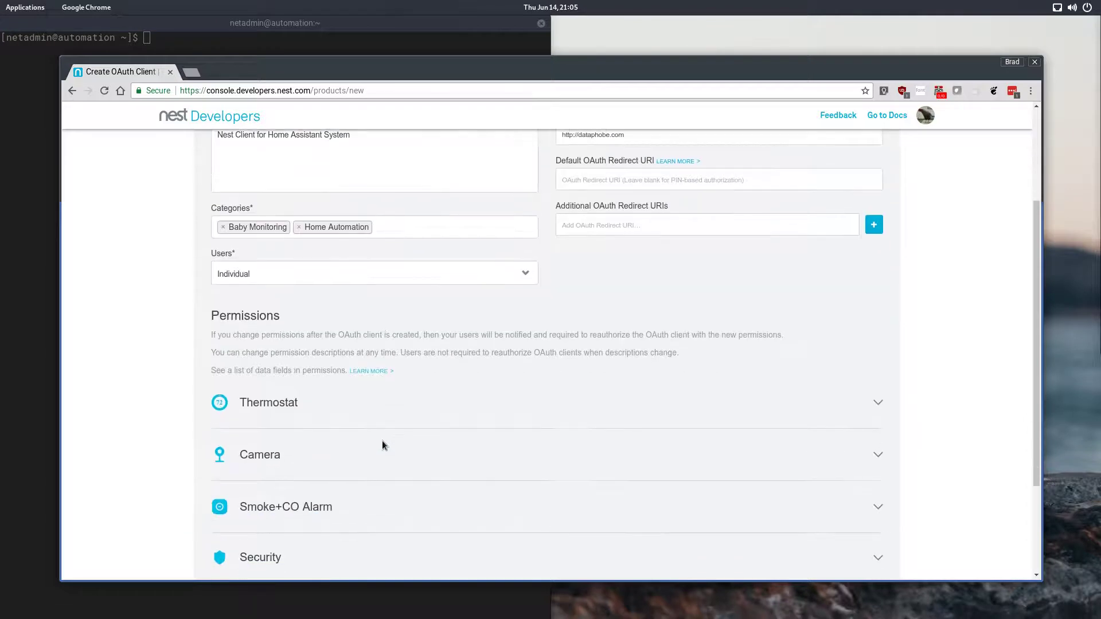
{"action": "scroll", "coordinate": [304, 371], "scroll_direction": "down", "scroll_amount": 2}
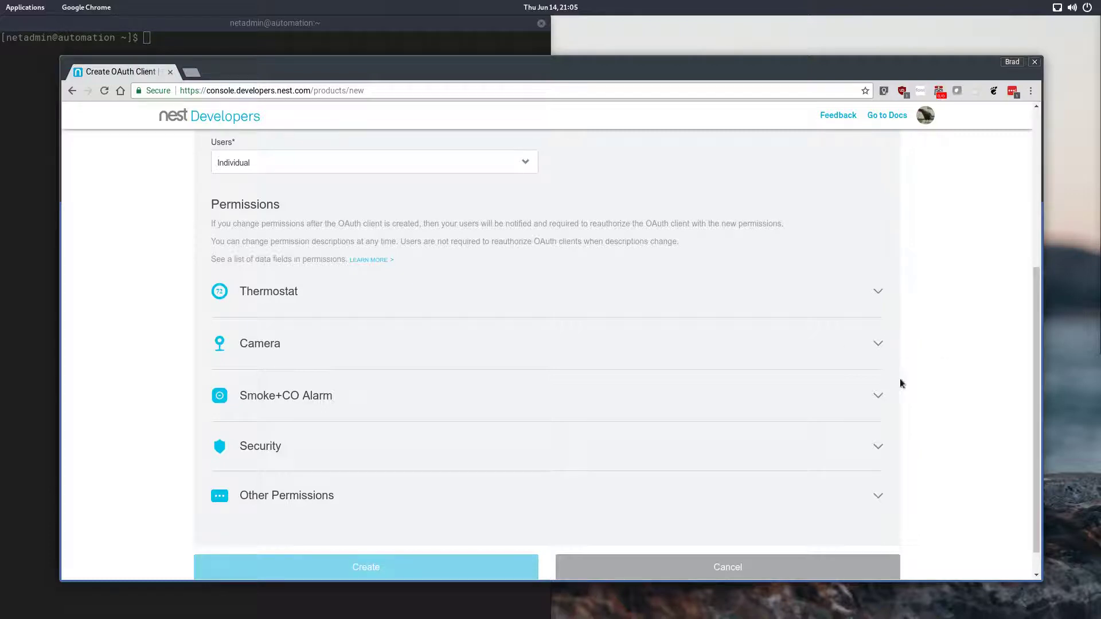
{"action": "left_click", "coordinate": [321, 299]}
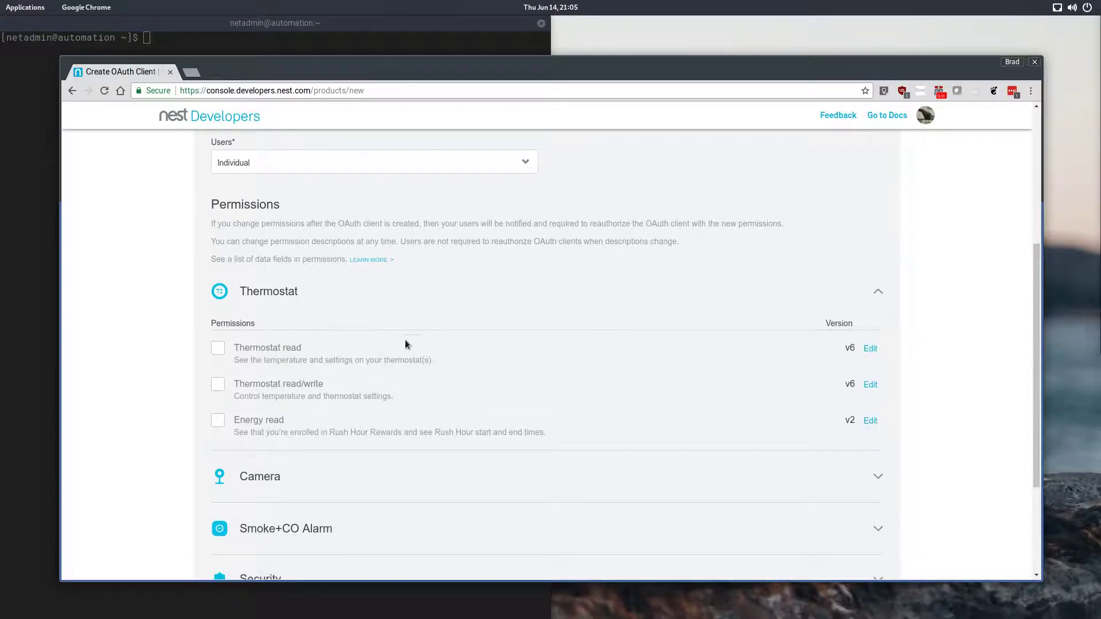
{"action": "left_click", "coordinate": [218, 390]}
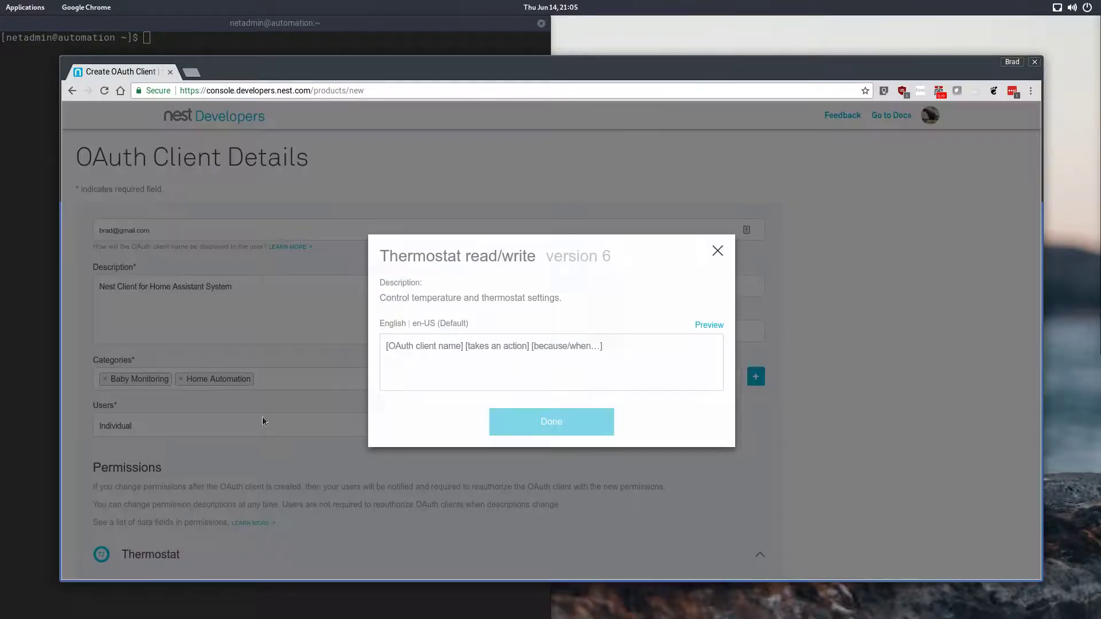
Step: Describe the permission as "Home Assistant to Interact with Nest", copy that text, and confirm the dialog
{"action": "left_click", "coordinate": [606, 355]}
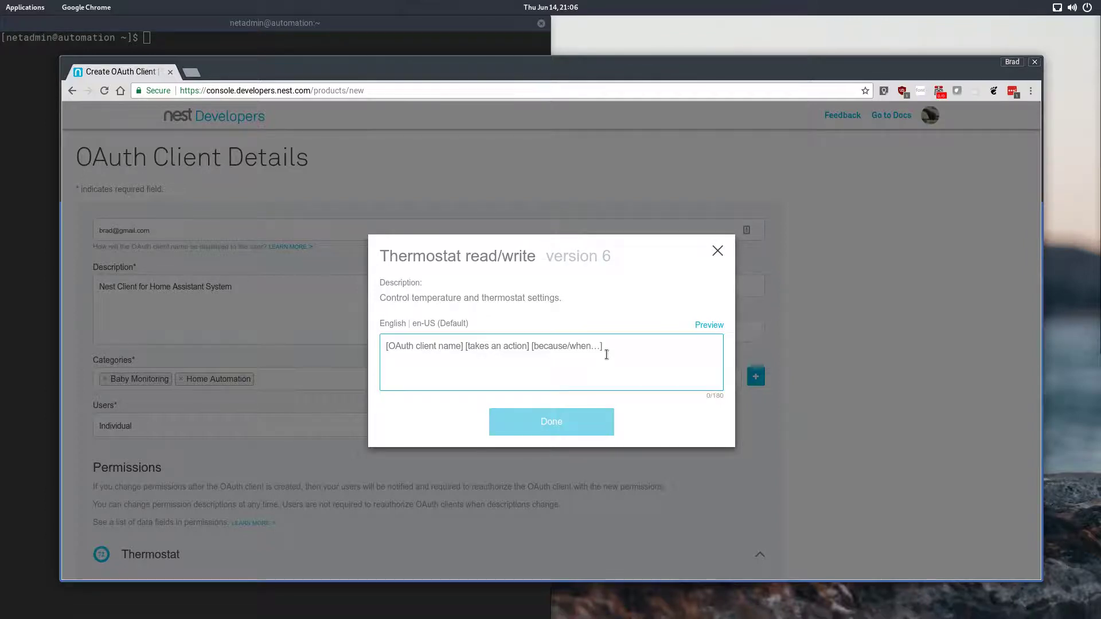
{"action": "type", "text": "Home "}
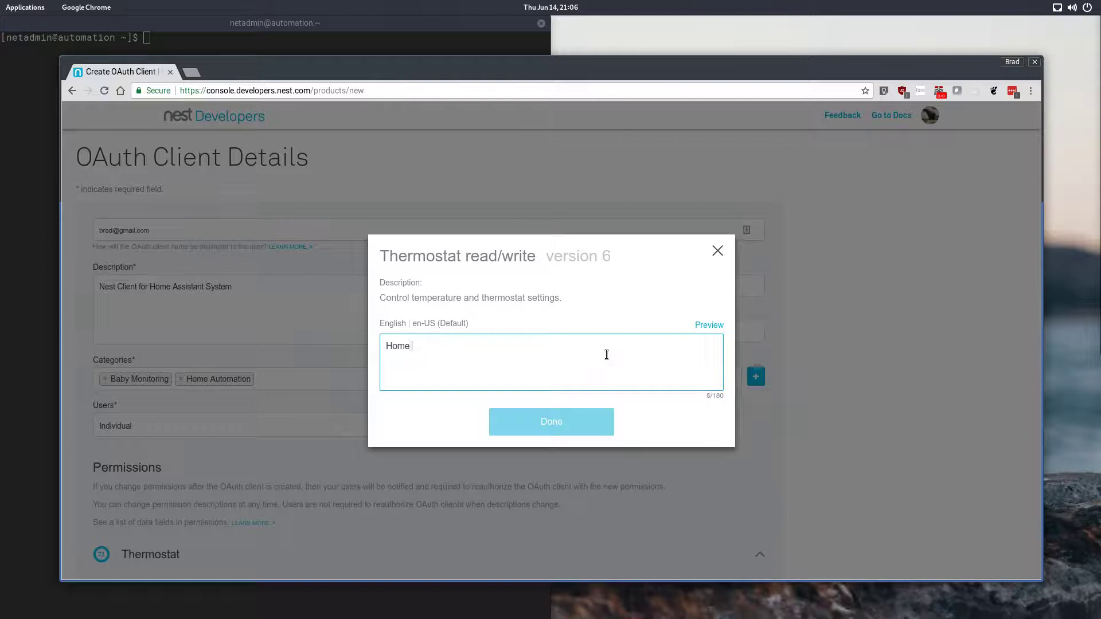
{"action": "type", "text": "Assist"}
{"action": "key", "text": "BackSpace"}
{"action": "type", "text": "stant to"}
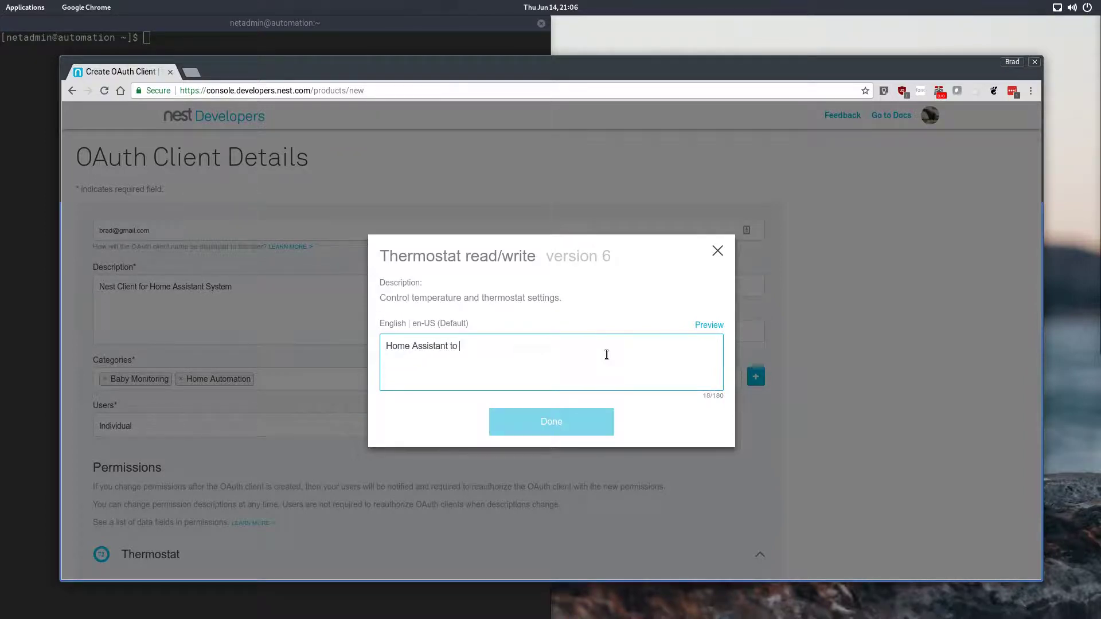
{"action": "type", "text": " E"}
{"action": "type", "text": "nterac"}
{"action": "type", "text": "t with"}
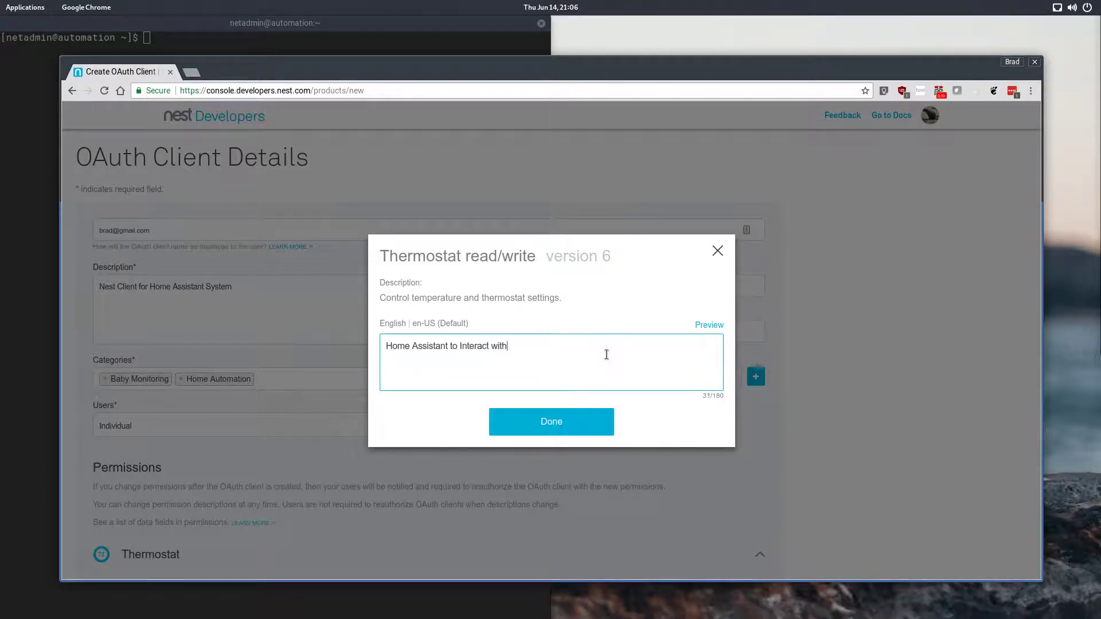
{"action": "type", "text": " Nest"}
{"action": "left_click_drag", "start_coordinate": [532, 337], "coordinate": [297, 336]}
{"action": "key", "text": "ctrl+c"}
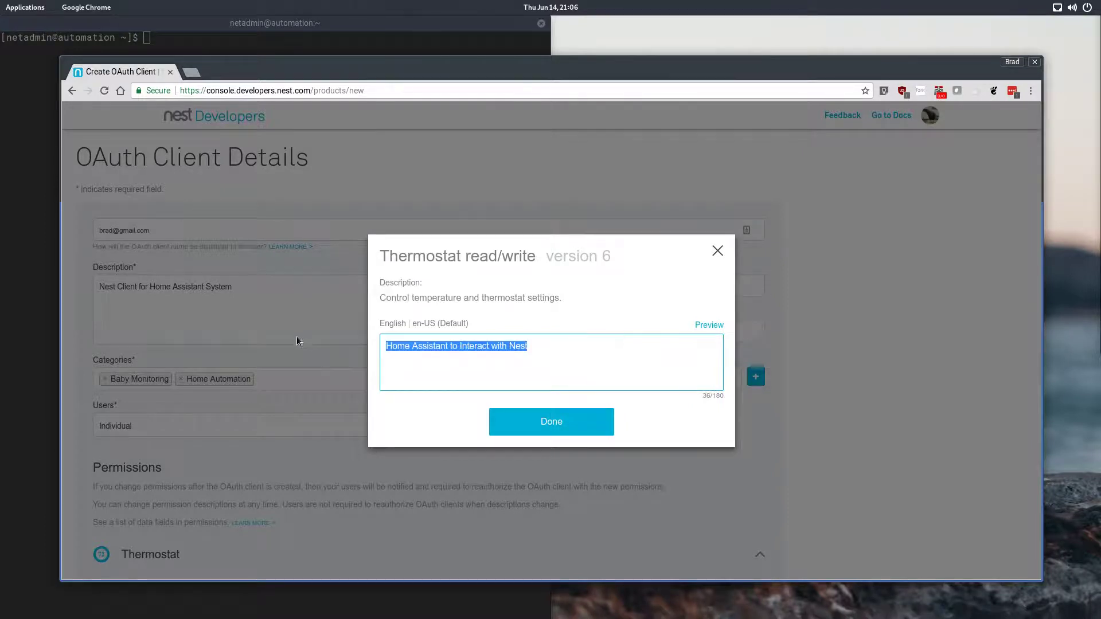
{"action": "left_click", "coordinate": [570, 435]}
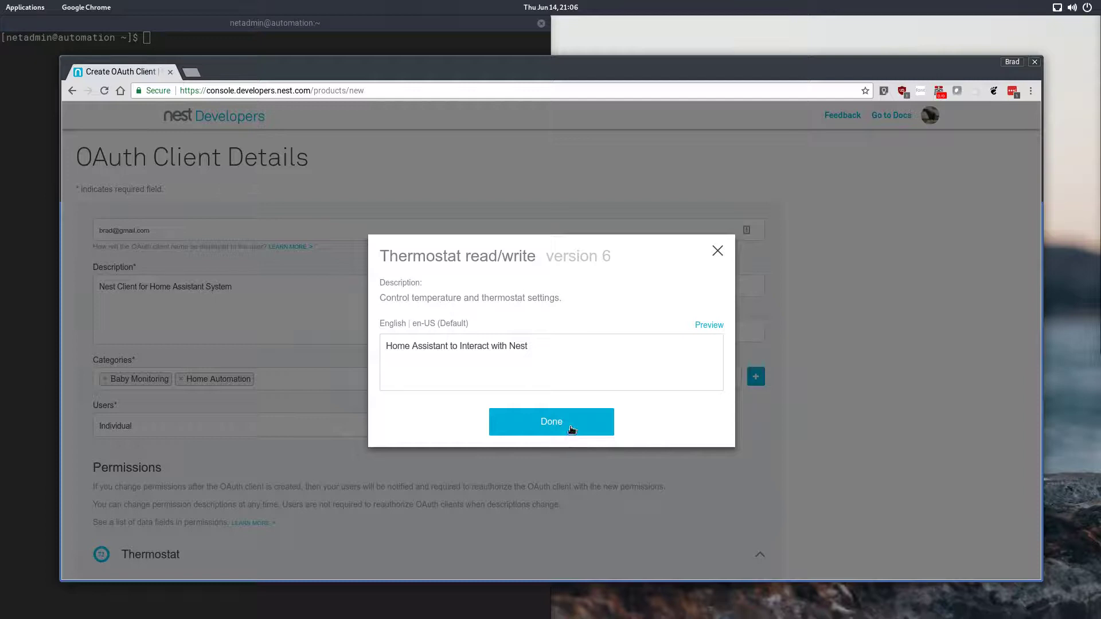
{"action": "left_click", "coordinate": [570, 420]}
Step: Enable Energy read and paste the same description for it
{"action": "scroll", "coordinate": [507, 407], "scroll_direction": "down", "scroll_amount": 3}
{"action": "scroll", "coordinate": [507, 407], "scroll_direction": "down", "scroll_amount": 2}
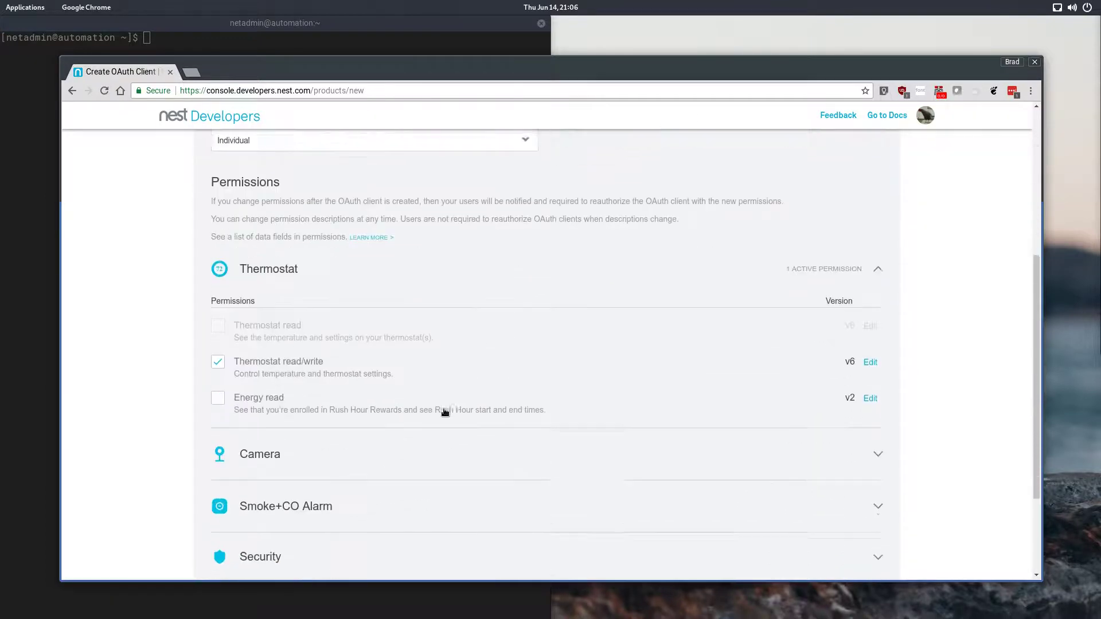
{"action": "left_click", "coordinate": [222, 388]}
{"action": "left_click", "coordinate": [611, 361]}
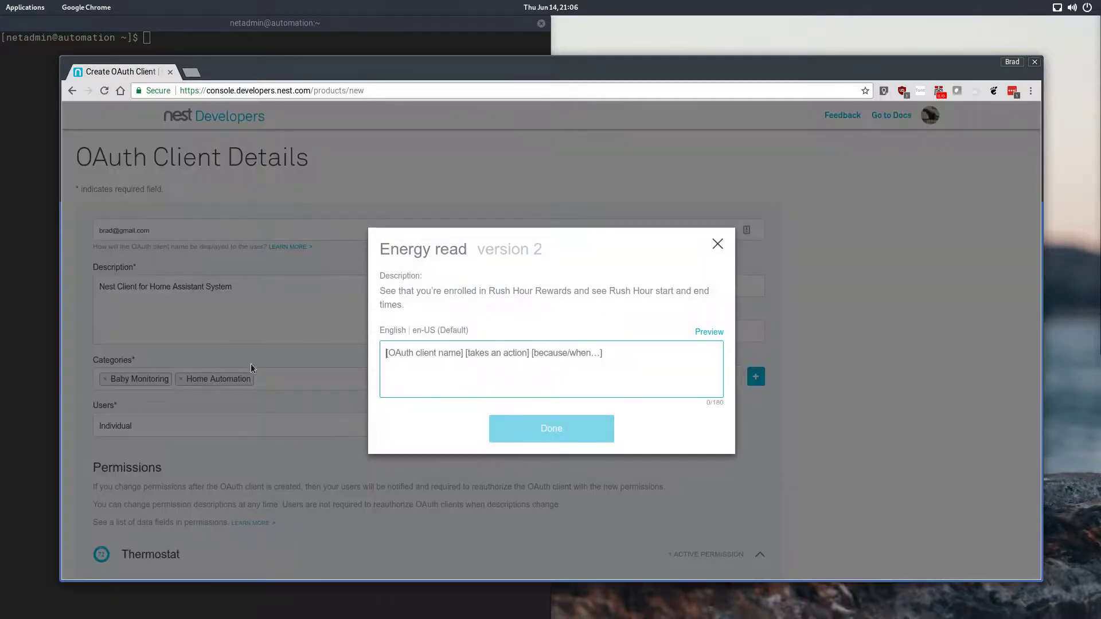
{"action": "type", "text": "Home Assistant to interact with Nest"}
{"action": "left_click", "coordinate": [557, 430]}
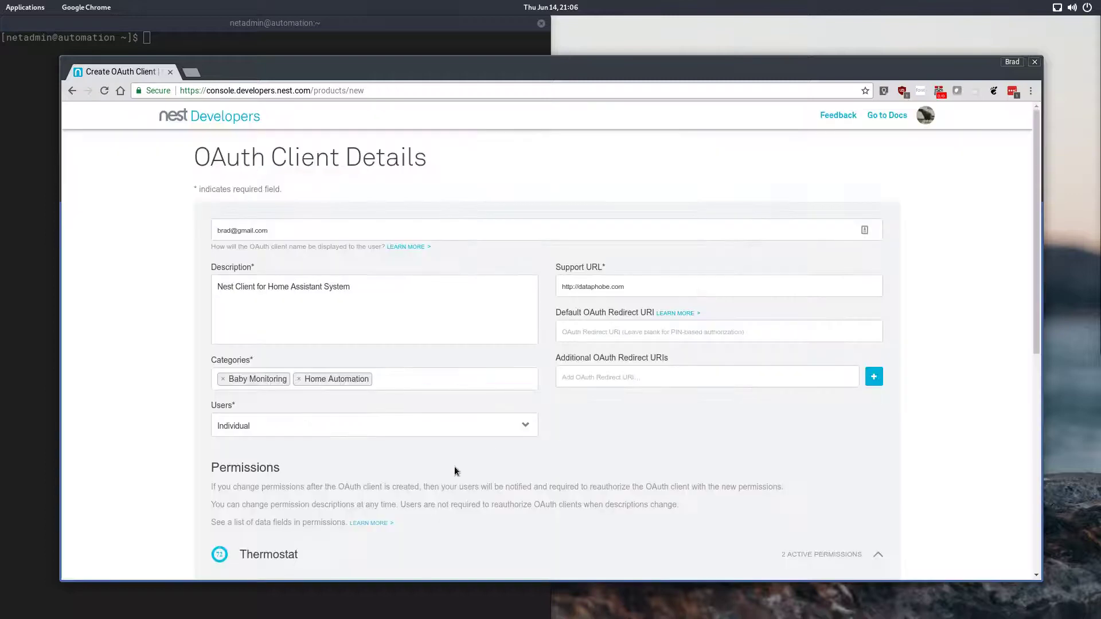
Step: Expand the Camera permissions, enable Camera + Images read/write, and paste the same description
{"action": "scroll", "coordinate": [360, 477], "scroll_direction": "down", "scroll_amount": 4}
{"action": "scroll", "coordinate": [359, 477], "scroll_direction": "down", "scroll_amount": 2}
{"action": "left_click", "coordinate": [255, 406]}
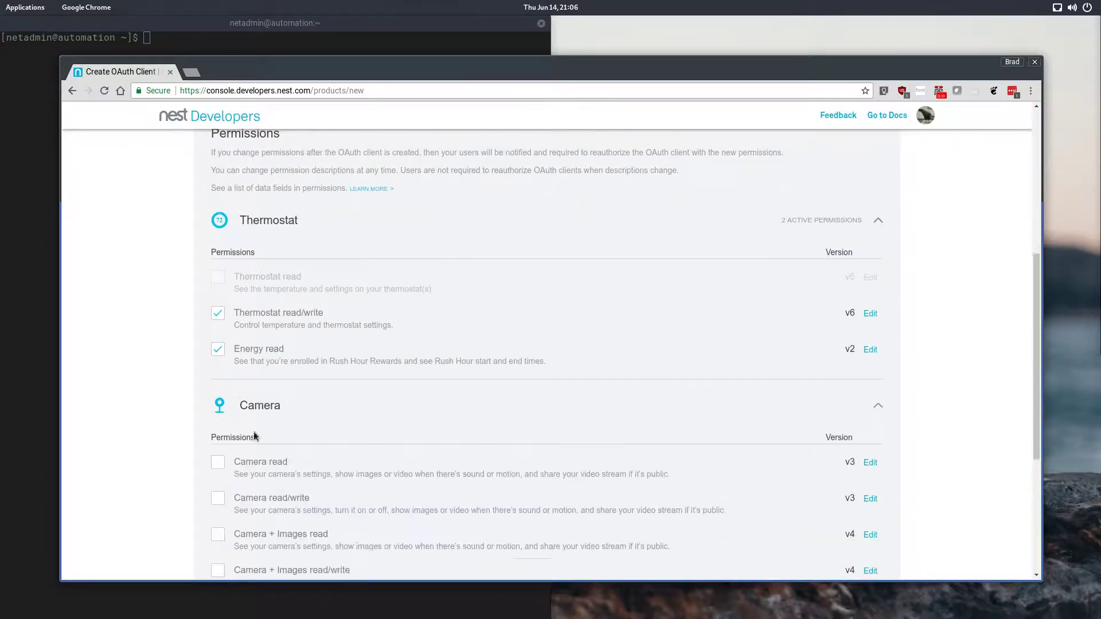
{"action": "scroll", "coordinate": [258, 453], "scroll_direction": "down", "scroll_amount": 3}
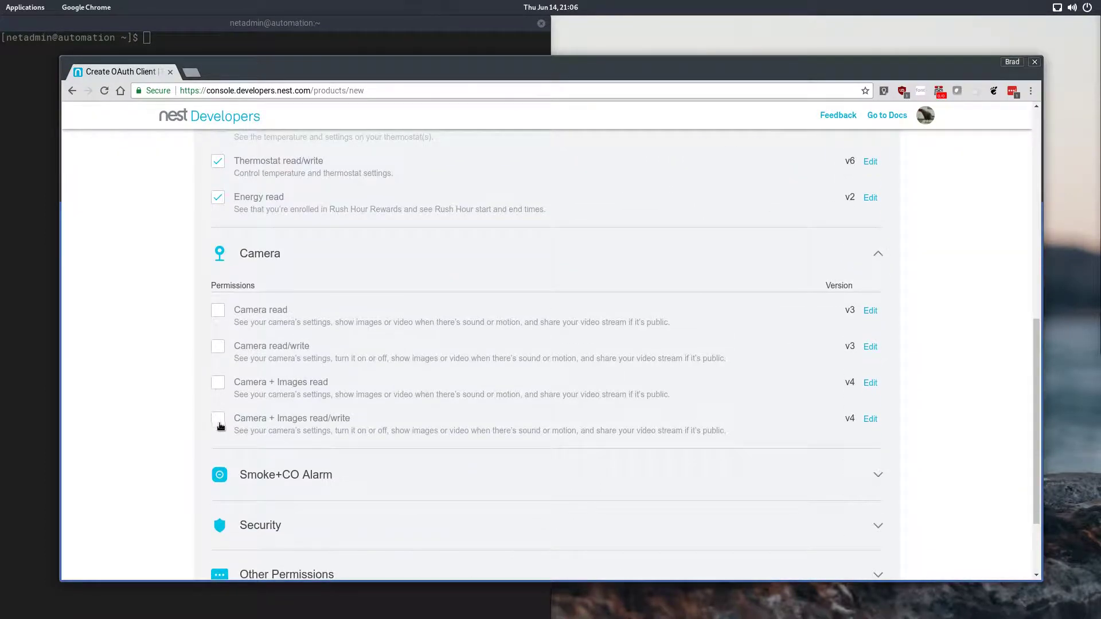
{"action": "left_click", "coordinate": [217, 419]}
{"action": "left_click", "coordinate": [646, 370]}
{"action": "type", "text": "Home Assistant to interact with Nest"}
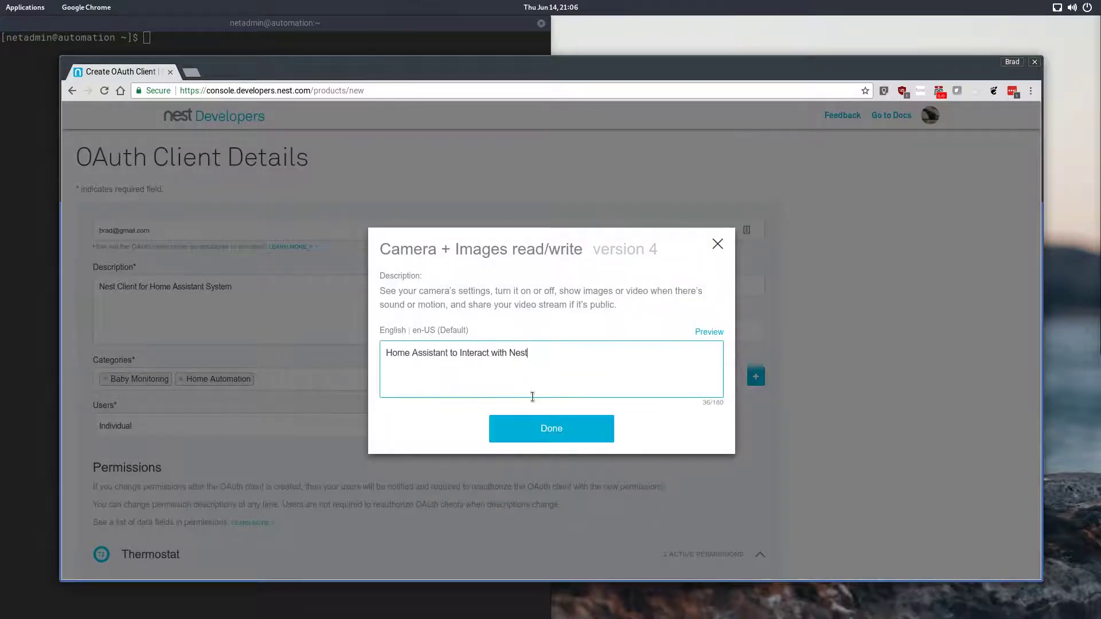
{"action": "left_click", "coordinate": [555, 430]}
Step: Expand the Smoke+CO Alarm permissions, enable Smoke+CO Alarm read, and paste the same description
{"action": "scroll", "coordinate": [387, 479], "scroll_direction": "down", "scroll_amount": 10}
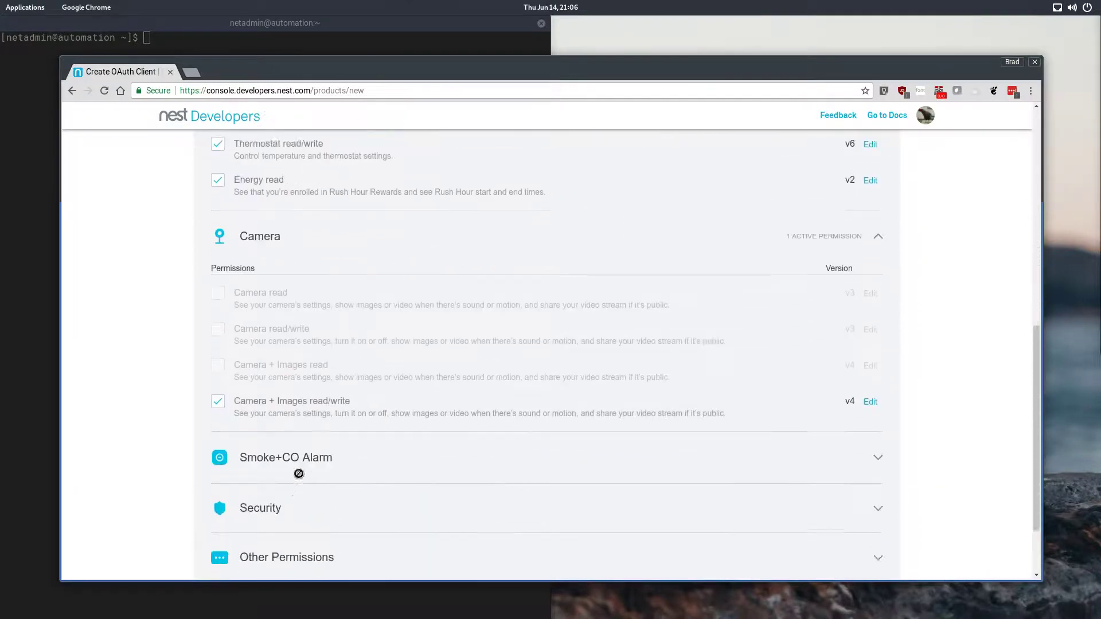
{"action": "left_click", "coordinate": [280, 395]}
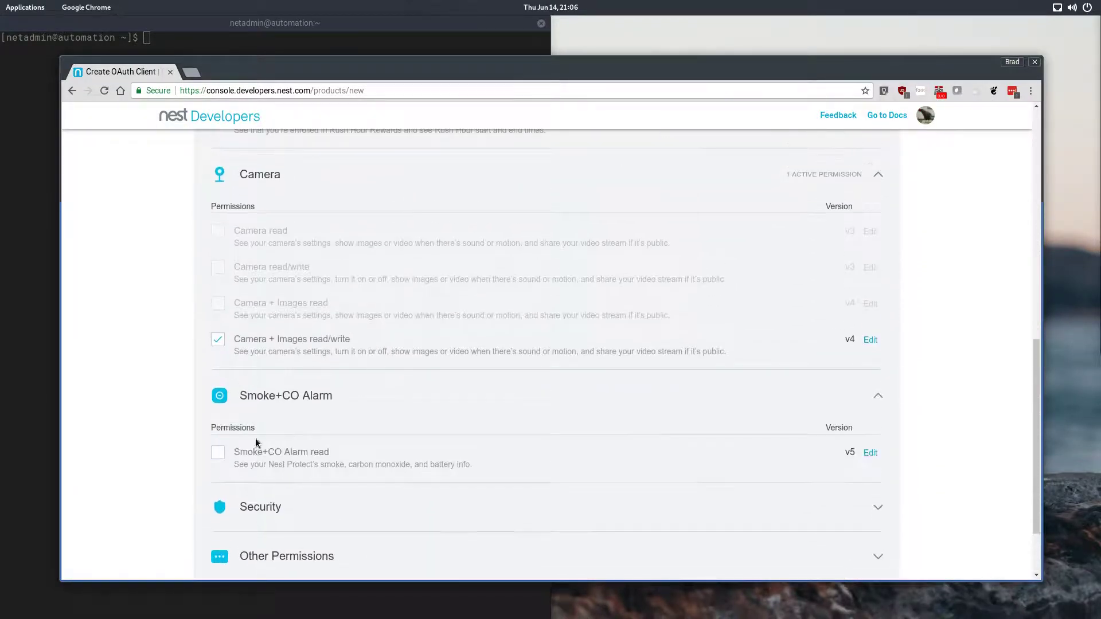
{"action": "left_click", "coordinate": [219, 458]}
{"action": "key", "text": "ctrl+v"}
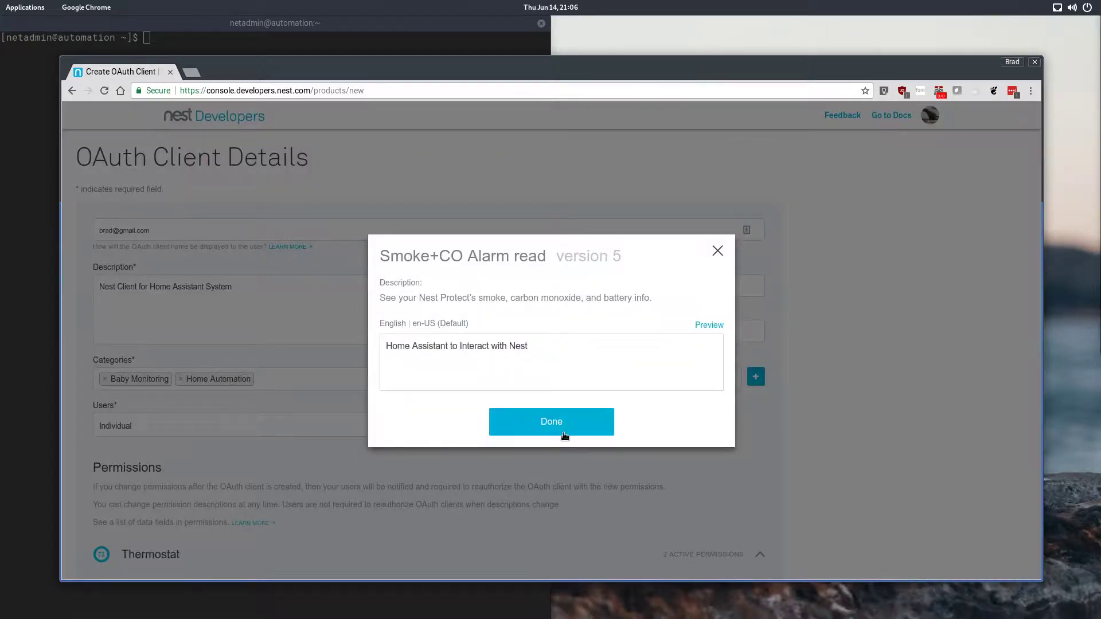
{"action": "left_click", "coordinate": [565, 434]}
Step: Expand the Security permissions, enable Security State read, and paste the same description
{"action": "scroll", "coordinate": [560, 431], "scroll_direction": "down", "scroll_amount": 10}
{"action": "left_click", "coordinate": [240, 436]}
{"action": "left_click", "coordinate": [219, 492]}
{"action": "key", "text": "ctrl+v"}
{"action": "left_click", "coordinate": [554, 422]}
Step: Expand Other Permissions, enable Away read/write, and paste the same description
{"action": "scroll", "coordinate": [344, 474], "scroll_direction": "down", "scroll_amount": 10}
{"action": "scroll", "coordinate": [301, 473], "scroll_direction": "down", "scroll_amount": 5}
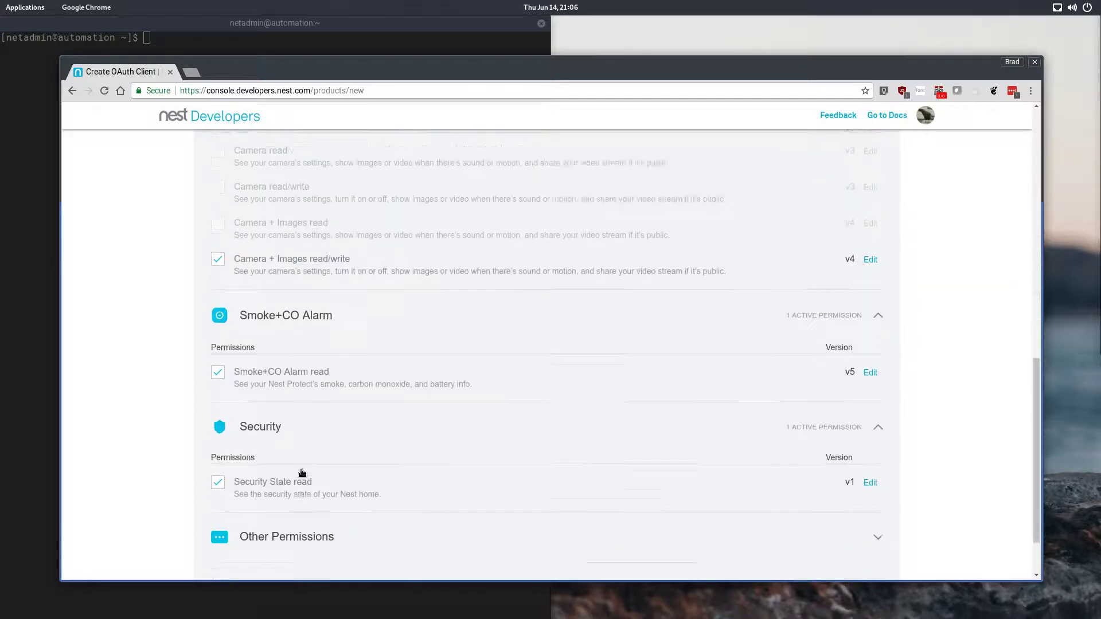
{"action": "left_click", "coordinate": [257, 466]}
{"action": "scroll", "coordinate": [321, 473], "scroll_direction": "down", "scroll_amount": 2}
{"action": "scroll", "coordinate": [352, 471], "scroll_direction": "down", "scroll_amount": 3}
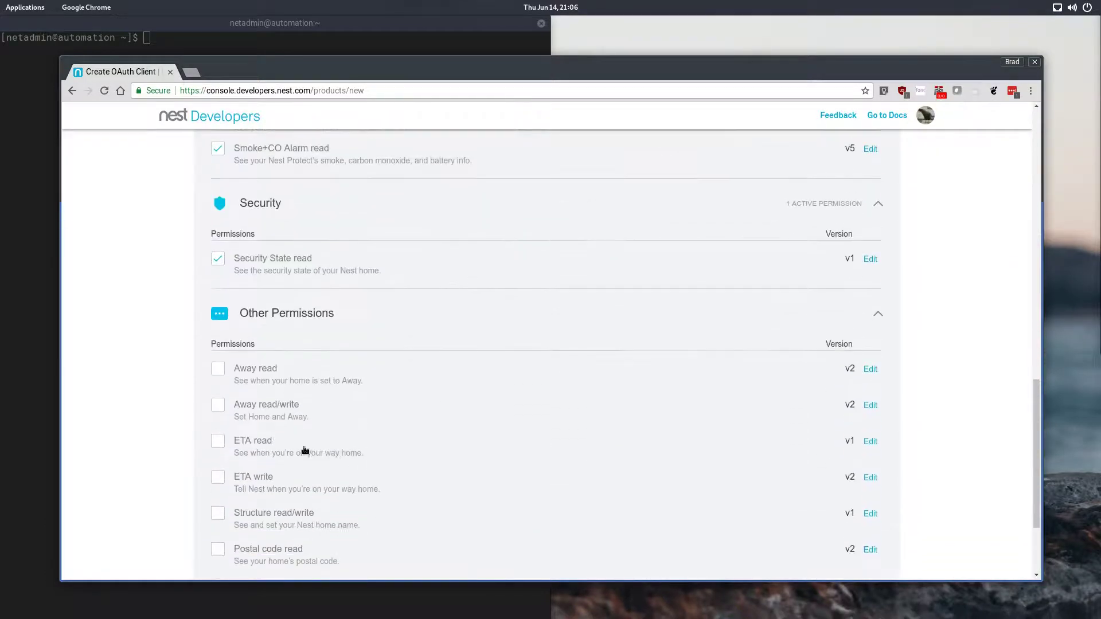
{"action": "left_click", "coordinate": [218, 405]}
{"action": "left_click", "coordinate": [613, 365]}
{"action": "key", "text": "ctrl+v"}
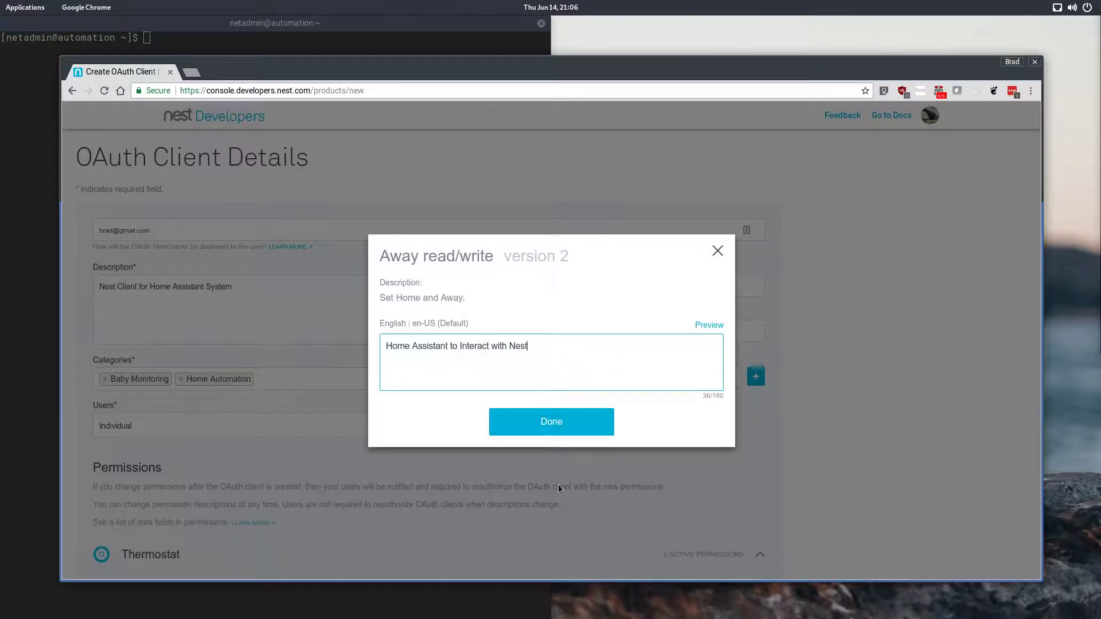
{"action": "left_click", "coordinate": [571, 428]}
Step: Enable ETA read and paste the same description for it
{"action": "scroll", "coordinate": [318, 439], "scroll_direction": "down", "scroll_amount": 10}
{"action": "scroll", "coordinate": [316, 439], "scroll_direction": "up", "scroll_amount": 1}
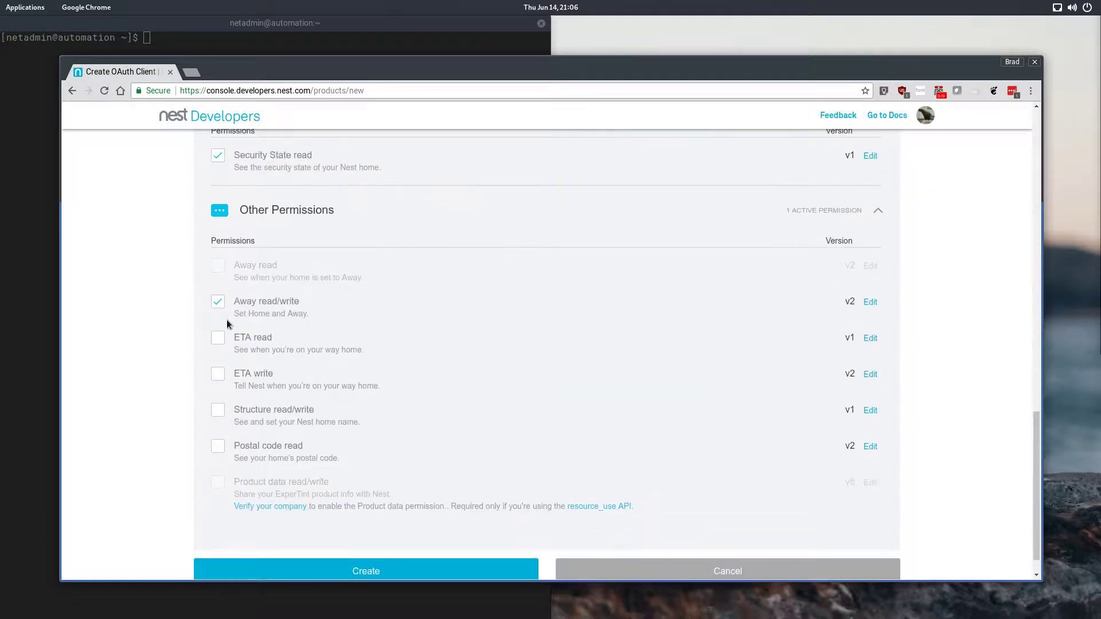
{"action": "left_click", "coordinate": [218, 337]}
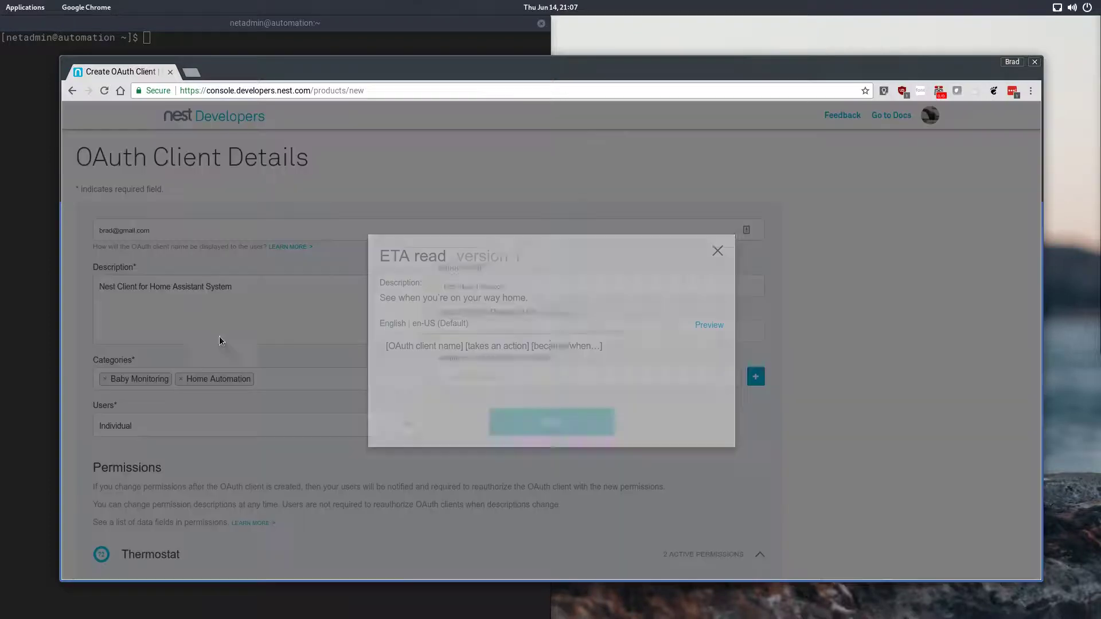
{"action": "left_click", "coordinate": [622, 370]}
{"action": "type", "text": "Home Assistant to interact with Nest"}
{"action": "left_click", "coordinate": [568, 427]}
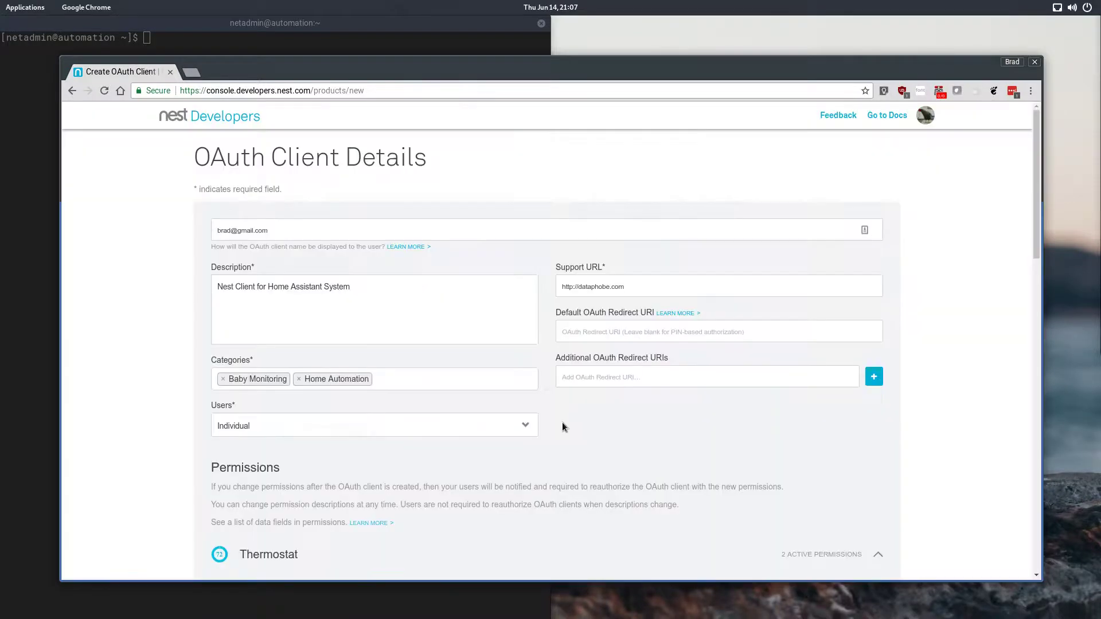
Step: Enable Structure read/write and paste the same description for it
{"action": "scroll", "coordinate": [319, 437], "scroll_direction": "down", "scroll_amount": 8}
{"action": "scroll", "coordinate": [330, 504], "scroll_direction": "down", "scroll_amount": 1}
{"action": "scroll", "coordinate": [329, 484], "scroll_direction": "down", "scroll_amount": 5}
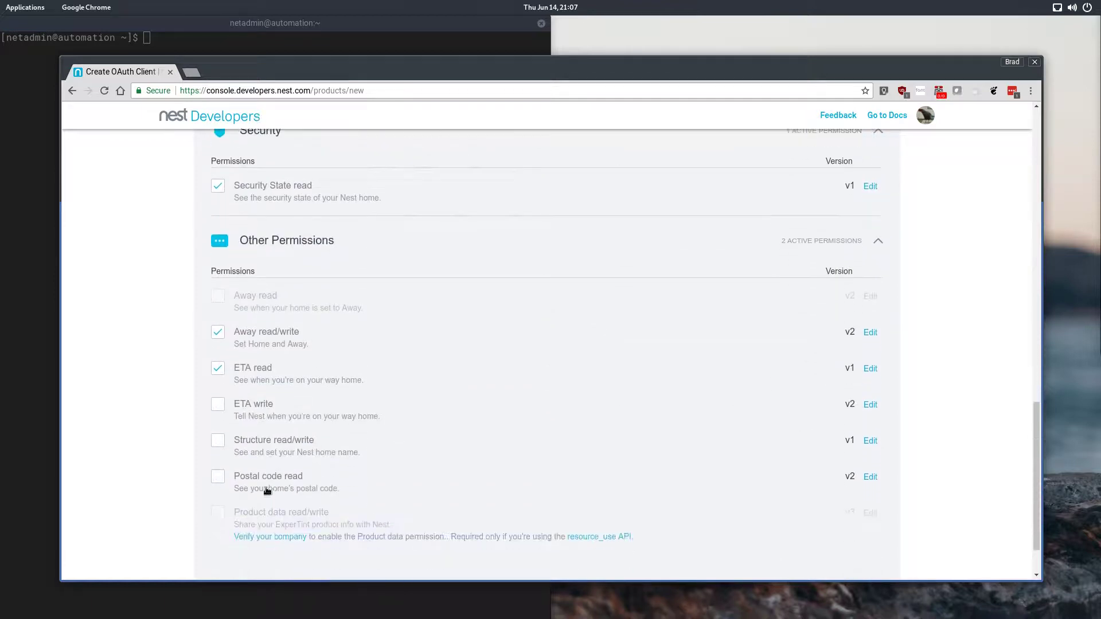
{"action": "left_click", "coordinate": [218, 440]}
{"action": "left_click", "coordinate": [610, 363]}
{"action": "type", "text": "Home Assistant to interact with Nest"}
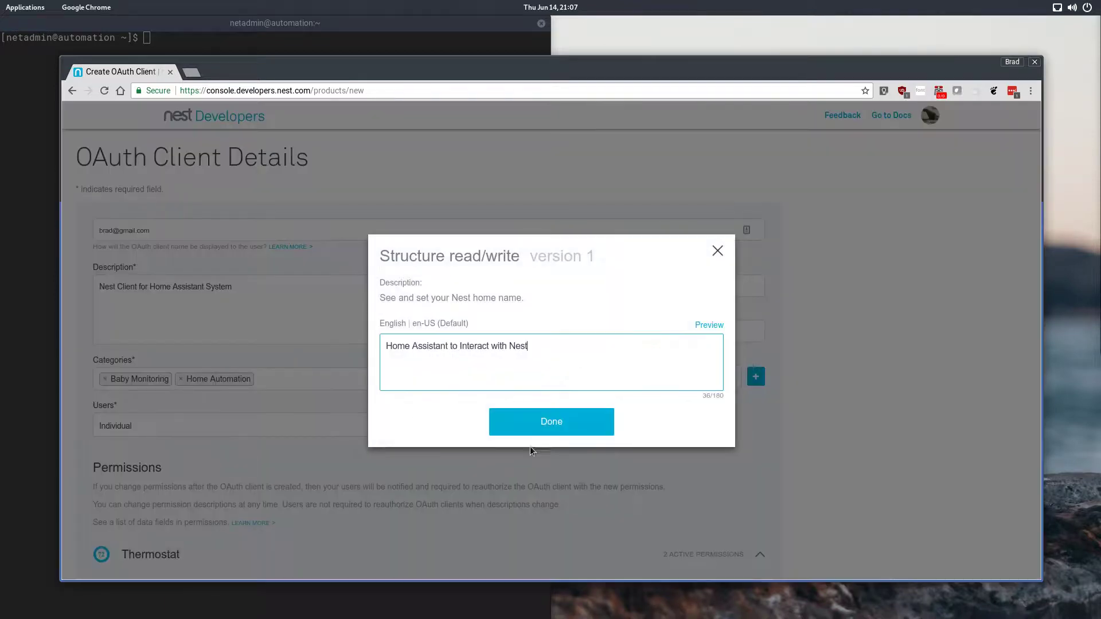
{"action": "left_click", "coordinate": [550, 425]}
Step: Review the selected permissions and create the OAuth client
{"action": "scroll", "coordinate": [197, 447], "scroll_direction": "down", "scroll_amount": 20}
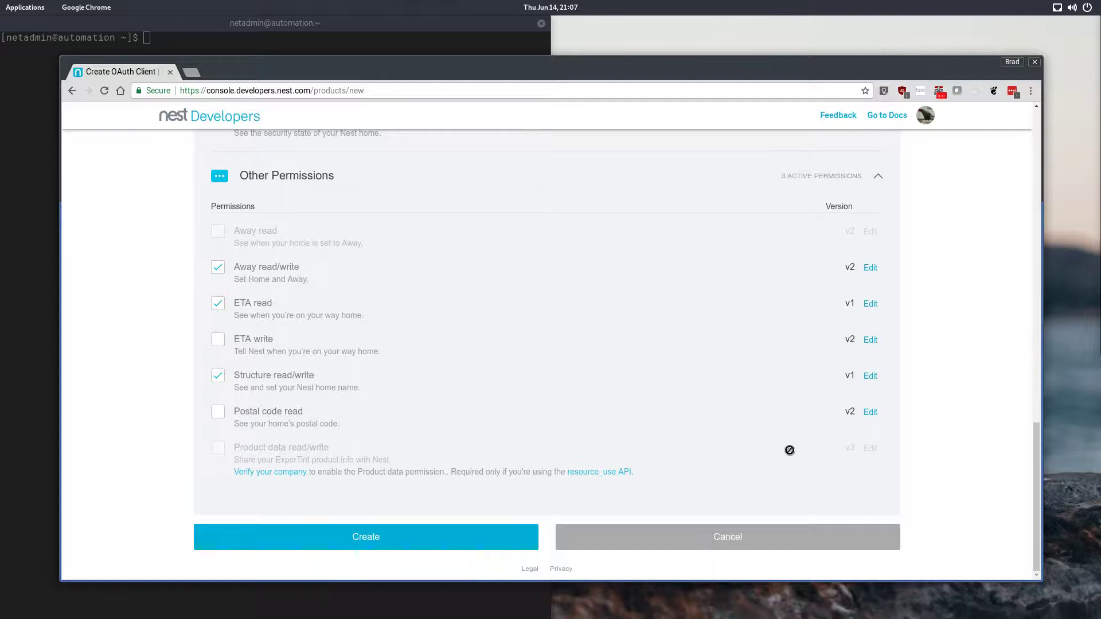
{"action": "scroll", "coordinate": [793, 450], "scroll_direction": "up", "scroll_amount": 20}
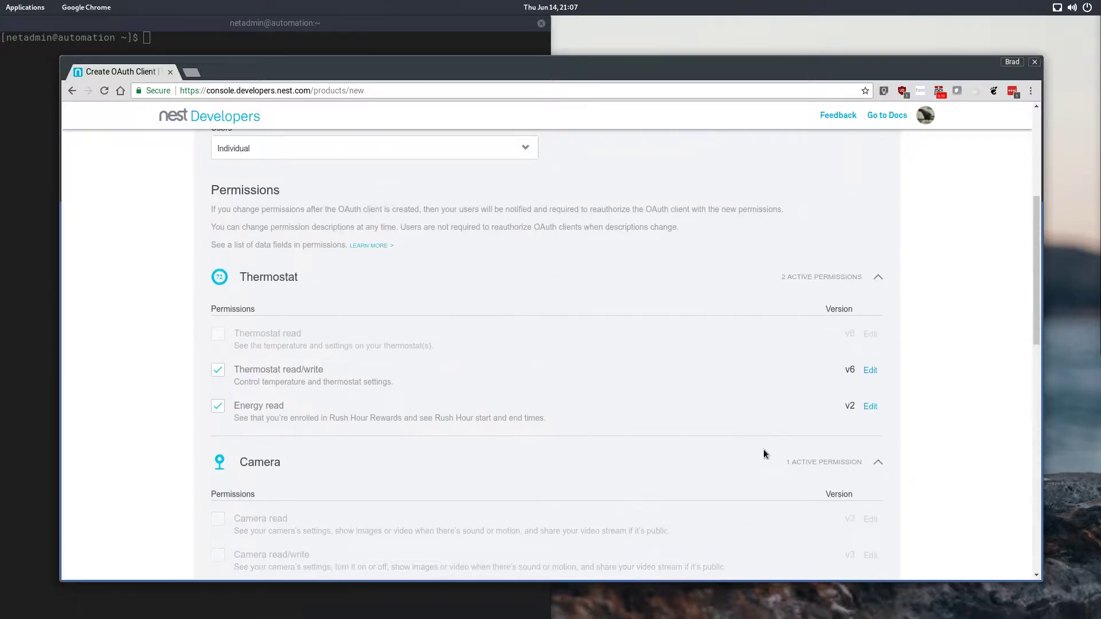
{"action": "scroll", "coordinate": [763, 453], "scroll_direction": "up", "scroll_amount": 1}
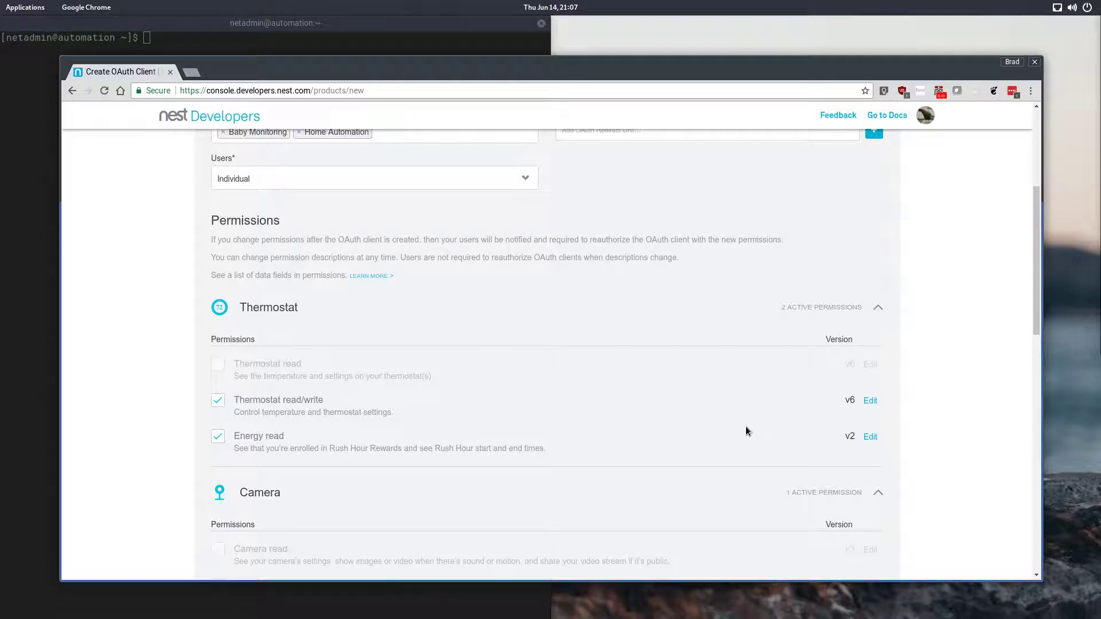
{"action": "scroll", "coordinate": [662, 371], "scroll_direction": "down", "scroll_amount": 15}
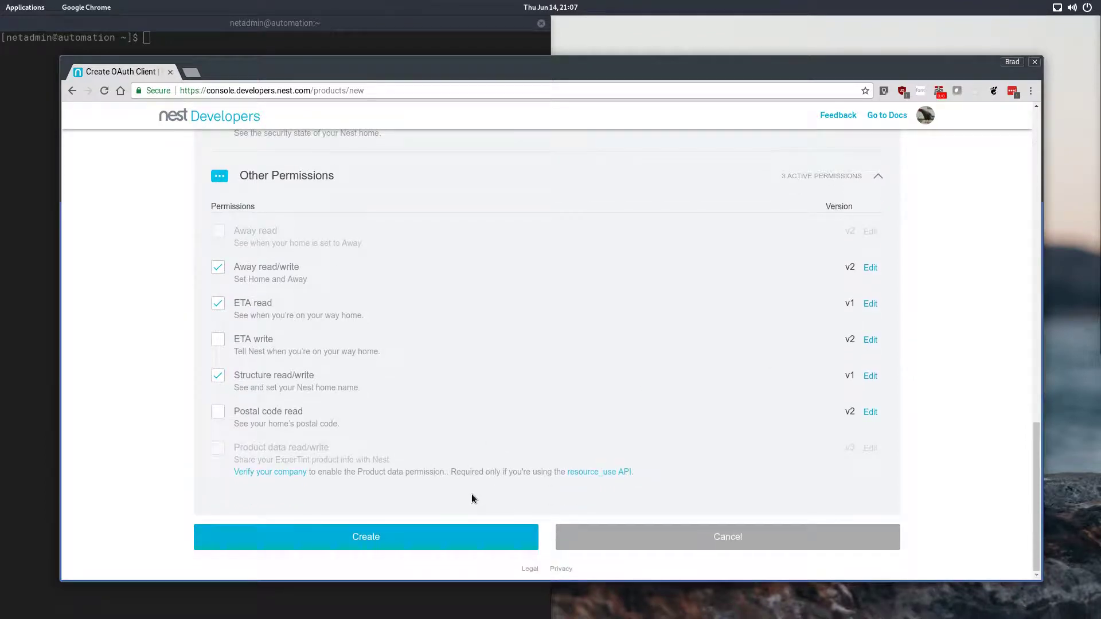
{"action": "left_click", "coordinate": [479, 540]}
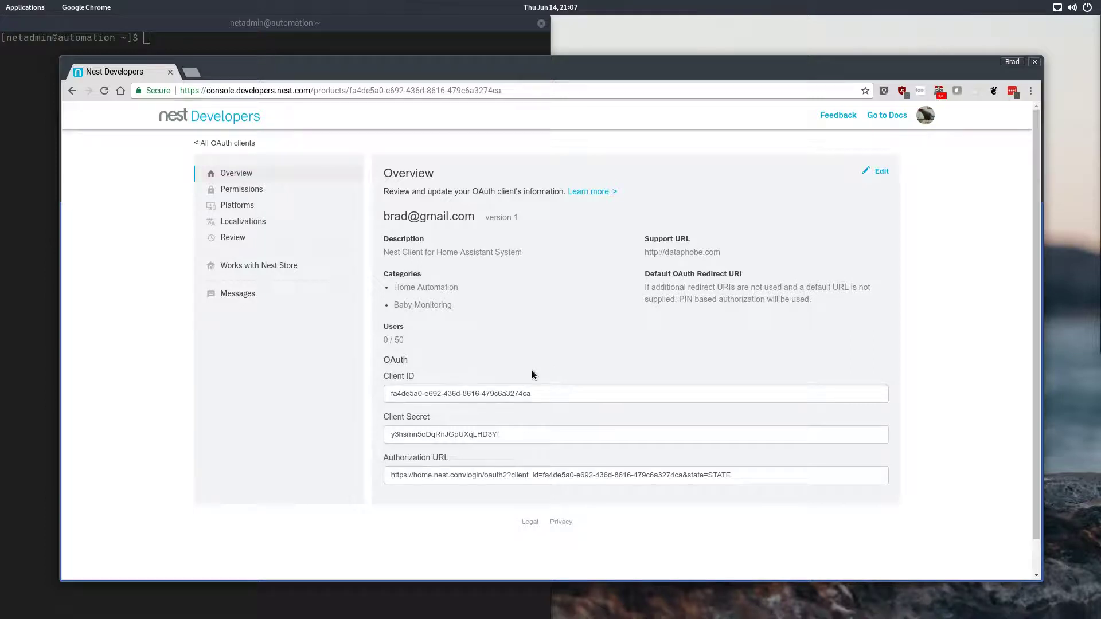
Step: Switch to the terminal and open configuration.yaml in the .homeassistant folder with vi
{"action": "left_click_drag", "start_coordinate": [534, 71], "coordinate": [566, 38]}
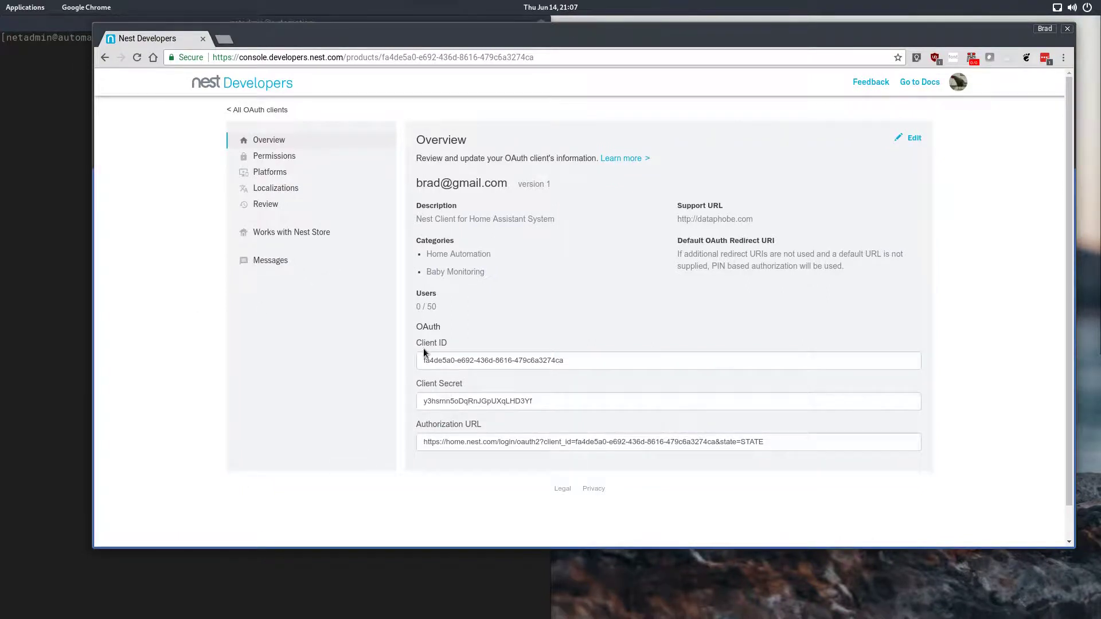
{"action": "left_click", "coordinate": [64, 190]}
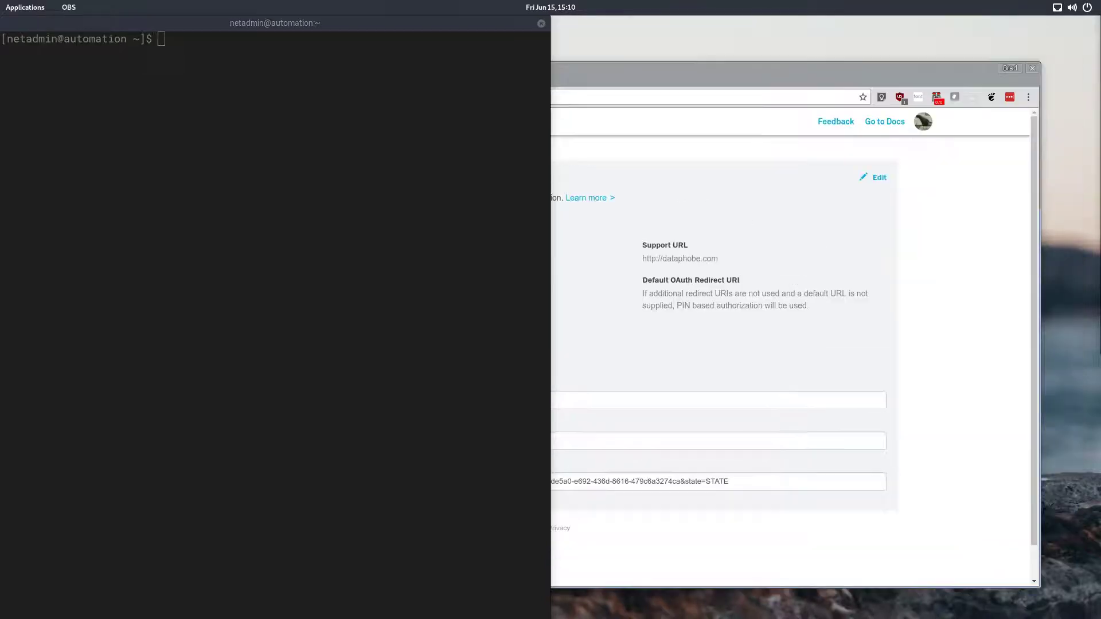
{"action": "left_click", "coordinate": [69, 248]}
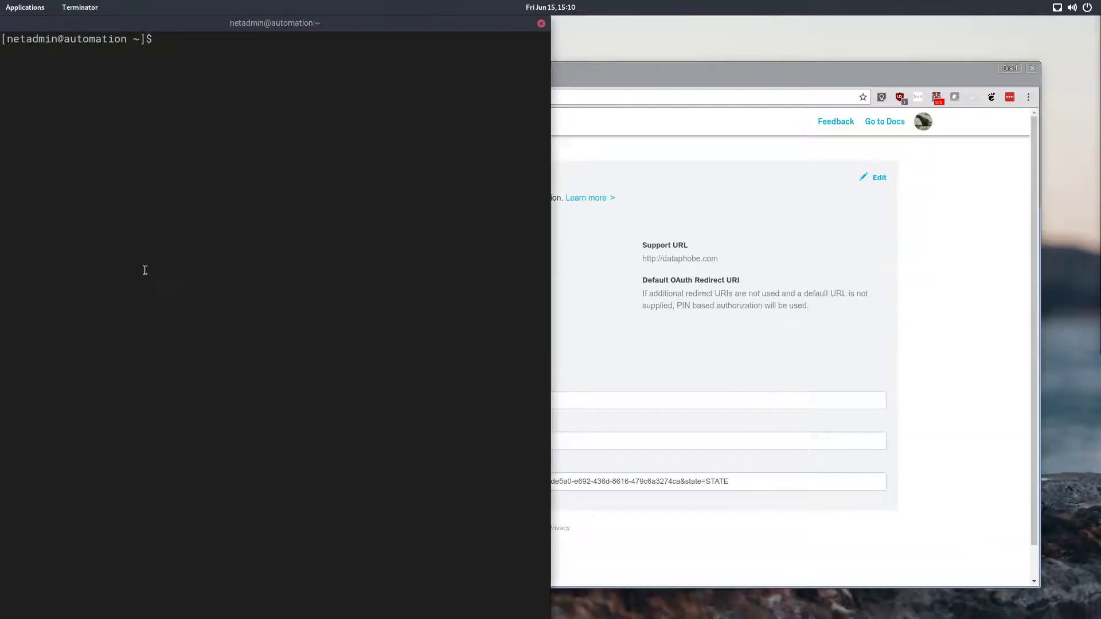
{"action": "type", "text": "cd .h"}
{"action": "key", "text": "Tab"}
{"action": "key", "text": "Return"}
{"action": "type", "text": "vi co"}
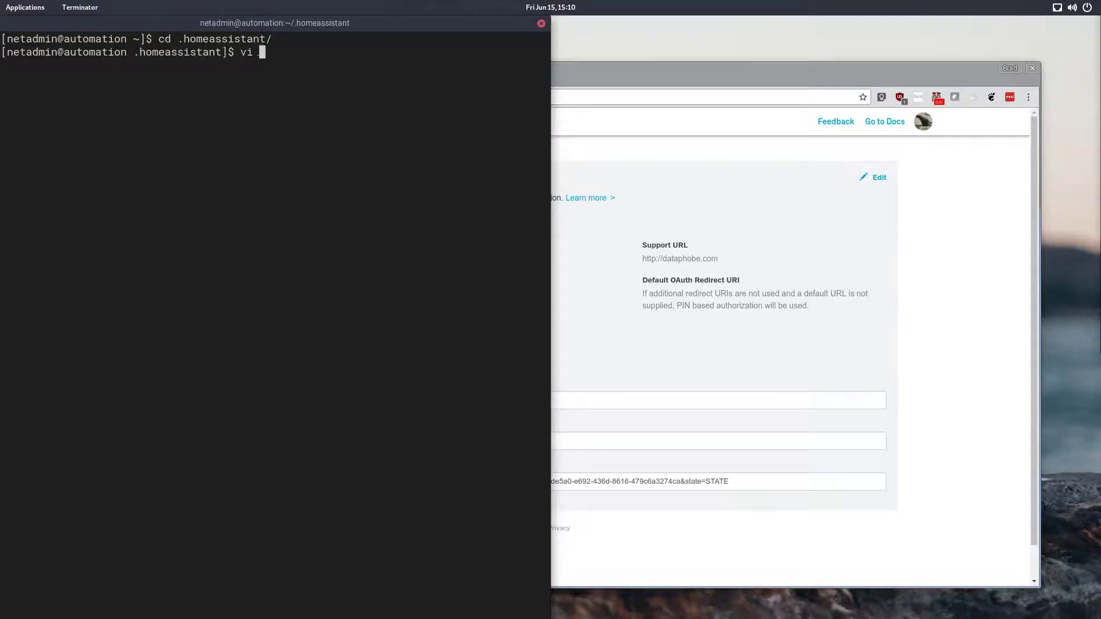
{"action": "key", "text": "Tab"}
{"action": "key", "text": "Return"}
Step: Insert a nest block with client_id and client_secret placeholders below the device_tracker section
{"action": "key", "text": "Down"}
{"action": "key", "text": "Down"}
{"action": "key", "text": "Down"}
{"action": "key", "text": "Down"}
{"action": "key", "text": "Down"}
{"action": "key", "text": "Down"}
{"action": "key", "text": "Down"}
{"action": "key", "text": "Down"}
{"action": "key", "text": "Down"}
{"action": "key", "text": "Down"}
{"action": "key", "text": "Down"}
{"action": "key", "text": "Down"}
{"action": "key", "text": "Down"}
{"action": "key", "text": "Down"}
{"action": "key", "text": "Down"}
{"action": "key", "text": "Down"}
{"action": "key", "text": "Down"}
{"action": "key", "text": "Down"}
{"action": "key", "text": "Down"}
{"action": "key", "text": "Down"}
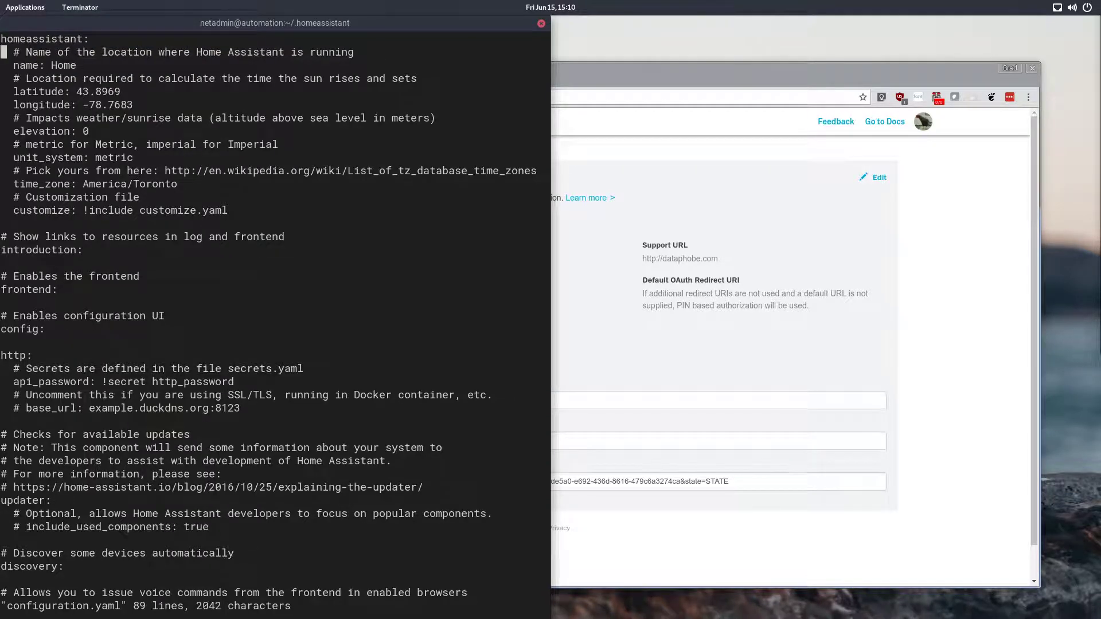
{"action": "key", "text": "Down"}
{"action": "key", "text": "Down"}
{"action": "key", "text": "Down"}
{"action": "key", "text": "Down"}
{"action": "key", "text": "Down"}
{"action": "key", "text": "Down"}
{"action": "key", "text": "Down"}
{"action": "key", "text": "Down"}
{"action": "key", "text": "Down"}
{"action": "key", "text": "Down"}
{"action": "key", "text": "Down"}
{"action": "key", "text": "Down"}
{"action": "key", "text": "Down"}
{"action": "key", "text": "Down"}
{"action": "key", "text": "Down"}
{"action": "key", "text": "Down"}
{"action": "key", "text": "Down"}
{"action": "key", "text": "Down"}
{"action": "key", "text": "Down"}
{"action": "key", "text": "Down"}
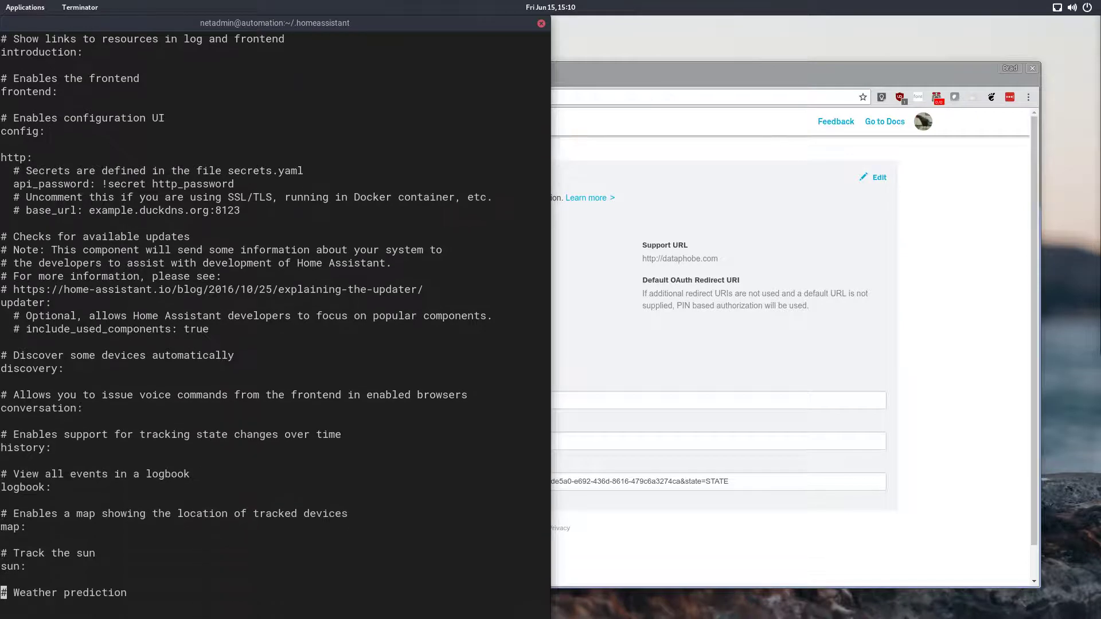
{"action": "key", "text": "Up"}
{"action": "key", "text": "Up"}
{"action": "key", "text": "Up"}
{"action": "key", "text": "Up"}
{"action": "key", "text": "Up"}
{"action": "key", "text": "Up"}
{"action": "key", "text": "Up"}
{"action": "key", "text": "Up"}
{"action": "key", "text": "Up"}
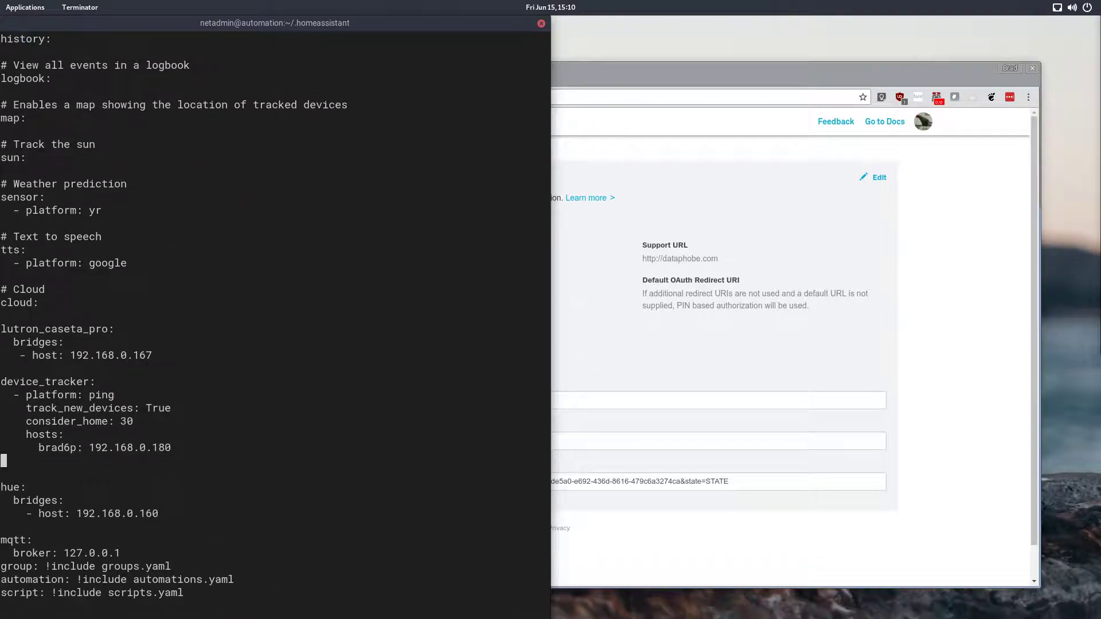
{"action": "key", "text": "shift+o"}
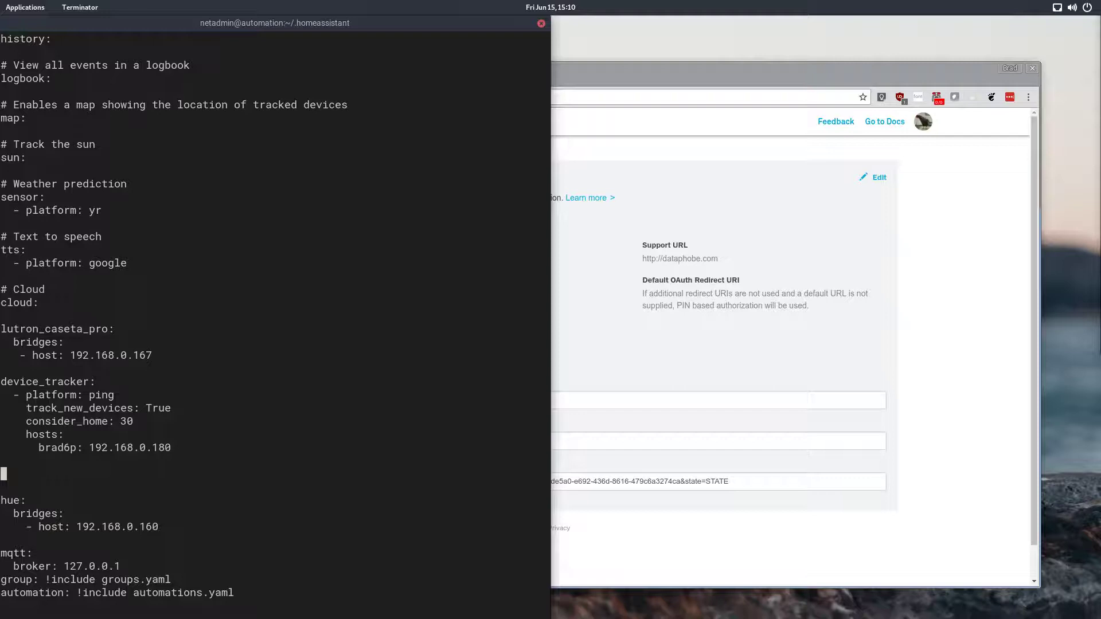
{"action": "right_click", "coordinate": [277, 520]}
{"action": "left_click", "coordinate": [347, 328]}
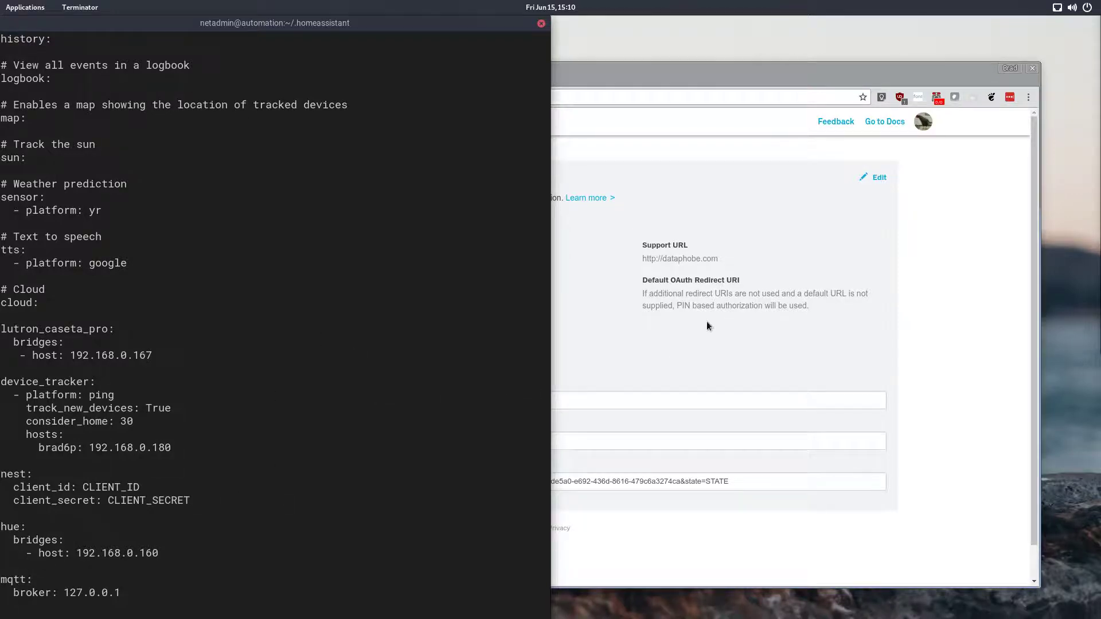
Step: Copy the Client ID from the new OAuth client's overview page
{"action": "left_click", "coordinate": [689, 335]}
{"action": "left_click", "coordinate": [550, 399]}
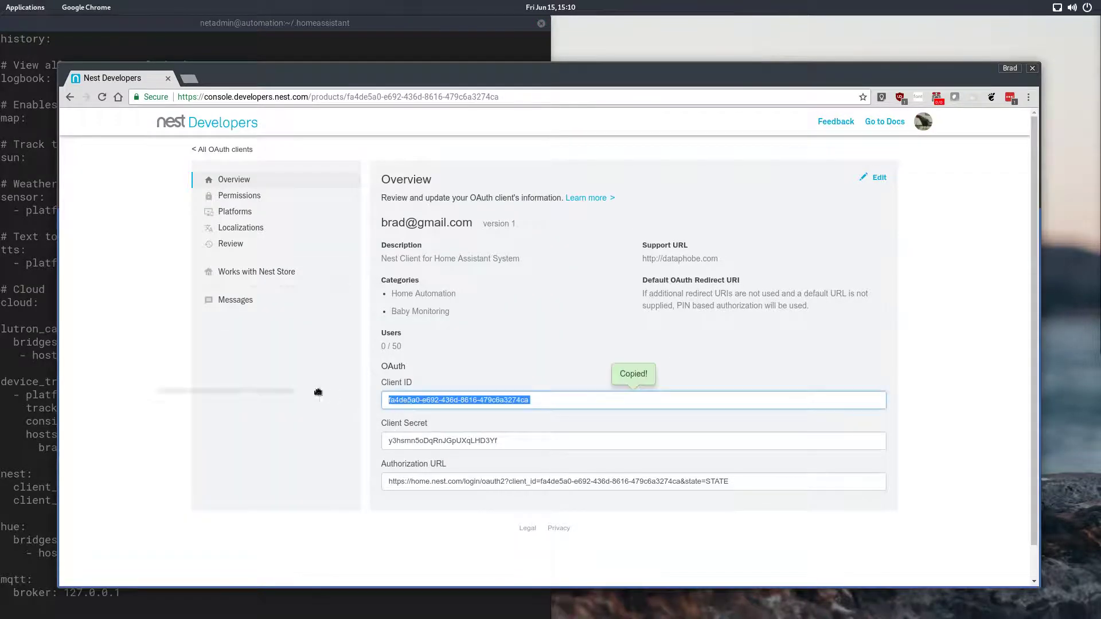
{"action": "left_click_drag", "start_coordinate": [533, 396], "coordinate": [447, 405]}
{"action": "left_click_drag", "start_coordinate": [532, 402], "coordinate": [420, 403]}
{"action": "key", "text": "ctrl+a"}
{"action": "right_click", "coordinate": [422, 401]}
{"action": "left_click", "coordinate": [452, 422]}
{"action": "left_click", "coordinate": [39, 416]}
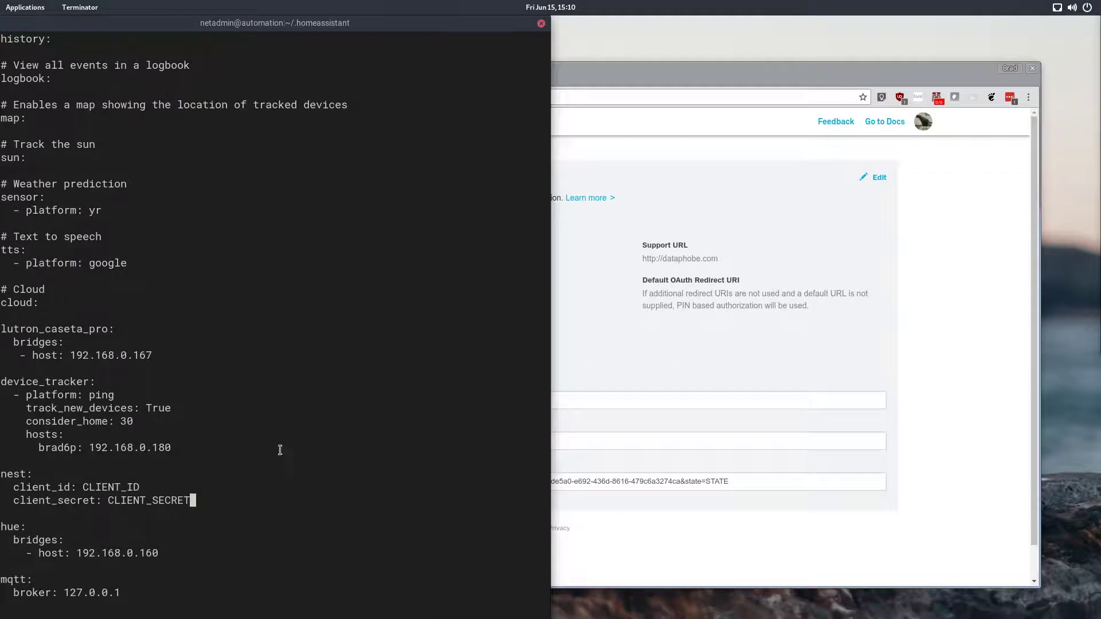
Step: Replace the CLIENT_ID placeholder in the nest block with the copied client ID
{"action": "key", "text": "Up"}
{"action": "key", "text": "Up"}
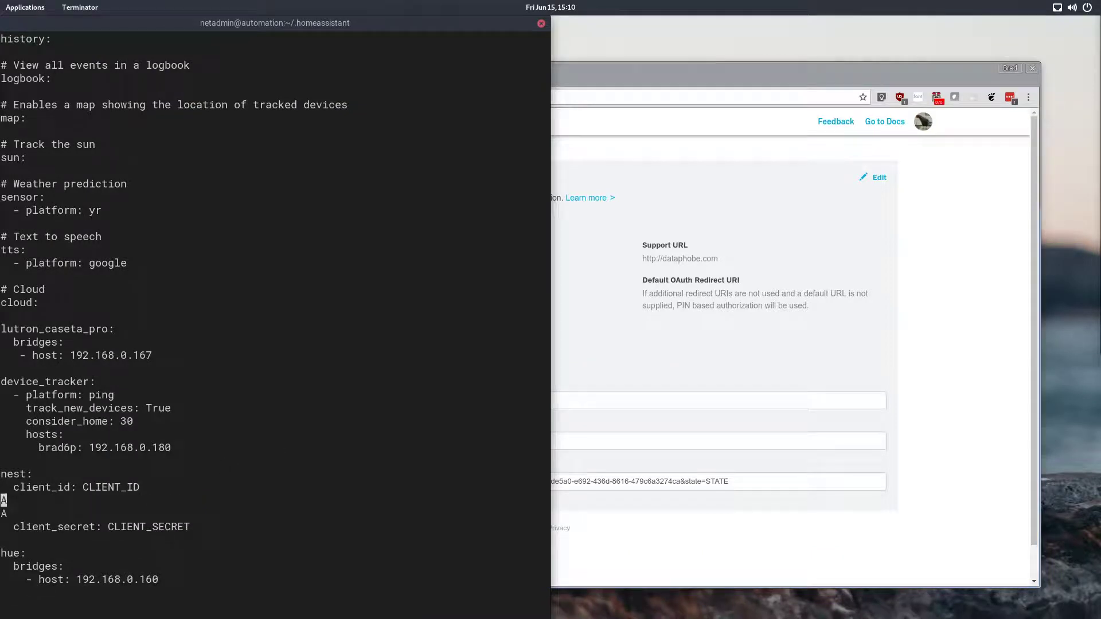
{"action": "key", "text": "d"}
{"action": "key", "text": "d"}
{"action": "key", "text": "d"}
{"action": "key", "text": "d"}
{"action": "key", "text": "Up"}
{"action": "key", "text": "Right"}
{"action": "key", "text": "Right"}
{"action": "key", "text": "Right"}
{"action": "key", "text": "Right"}
{"action": "key", "text": "Right"}
{"action": "key", "text": "Right"}
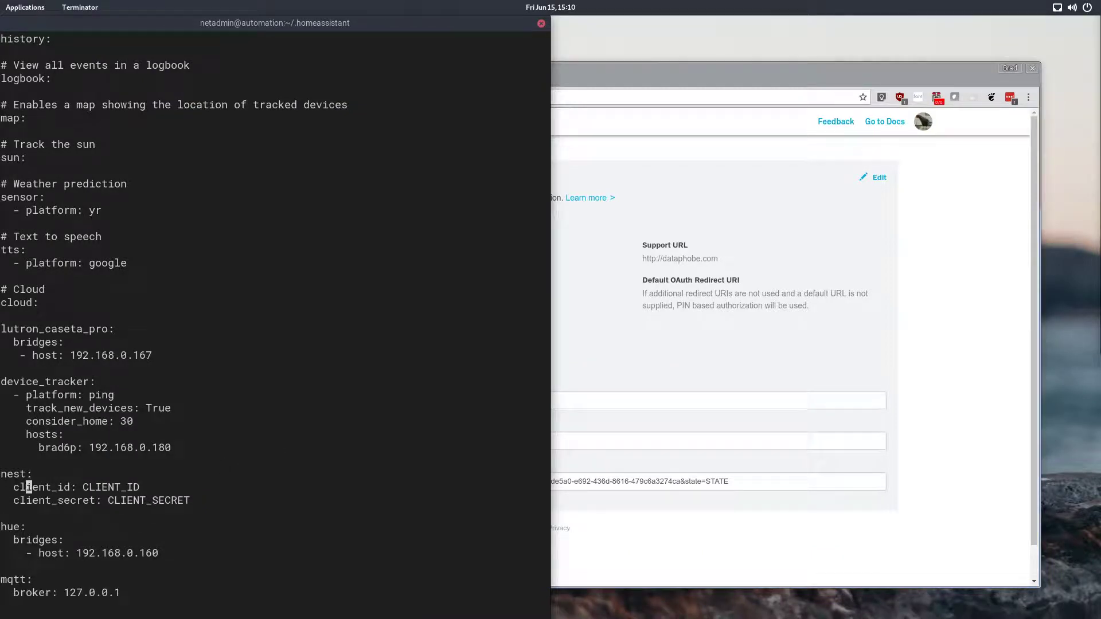
{"action": "key", "text": "Right"}
{"action": "key", "text": "Right"}
{"action": "key", "text": "Right"}
{"action": "key", "text": "Right"}
{"action": "key", "text": "Right"}
{"action": "key", "text": "x"}
{"action": "key", "text": "x"}
{"action": "key", "text": "x"}
{"action": "key", "text": "x"}
{"action": "key", "text": "x"}
{"action": "key", "text": "x"}
{"action": "key", "text": "x"}
{"action": "key", "text": "x"}
{"action": "key", "text": "x"}
{"action": "key", "text": "a"}
{"action": "right_click", "coordinate": [277, 501]}
{"action": "left_click", "coordinate": [332, 308]}
{"action": "key", "text": "Escape"}
Step: Replace the CLIENT_SECRET placeholder with the client secret copied from the overview page, then save and quit
{"action": "key", "text": "Down"}
{"action": "key", "text": "x"}
{"action": "key", "text": "x"}
{"action": "key", "text": "x"}
{"action": "key", "text": "x"}
{"action": "key", "text": "x"}
{"action": "key", "text": "x"}
{"action": "key", "text": "x"}
{"action": "key", "text": "x"}
{"action": "key", "text": "x"}
{"action": "key", "text": "x"}
{"action": "key", "text": "x"}
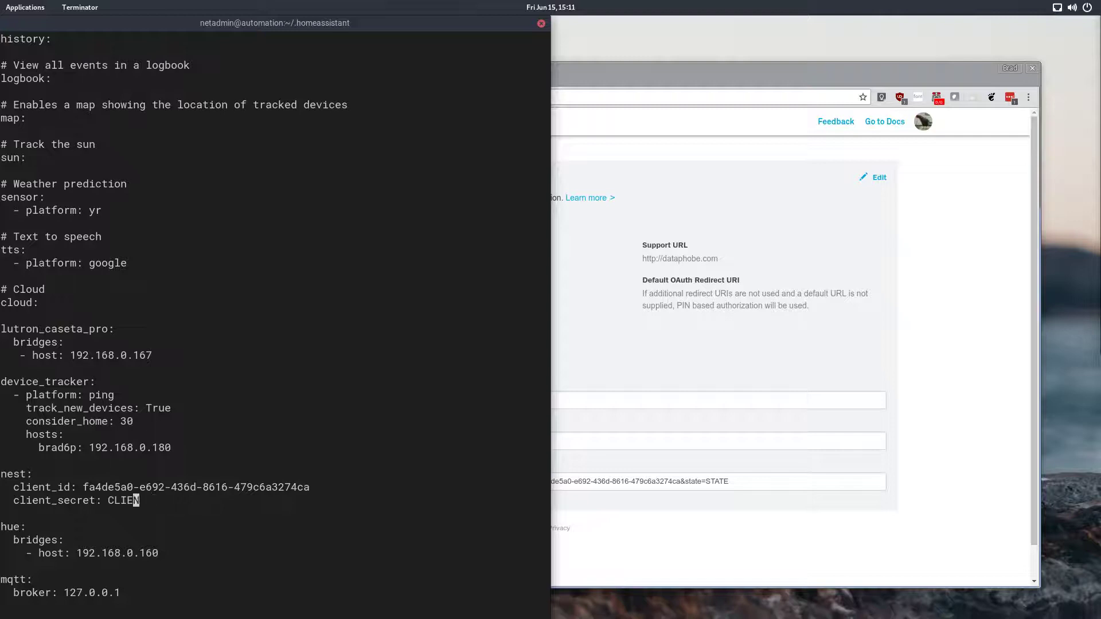
{"action": "key", "text": "x"}
{"action": "key", "text": "a"}
{"action": "key", "text": "alt+Tab"}
{"action": "left_click", "coordinate": [446, 441]}
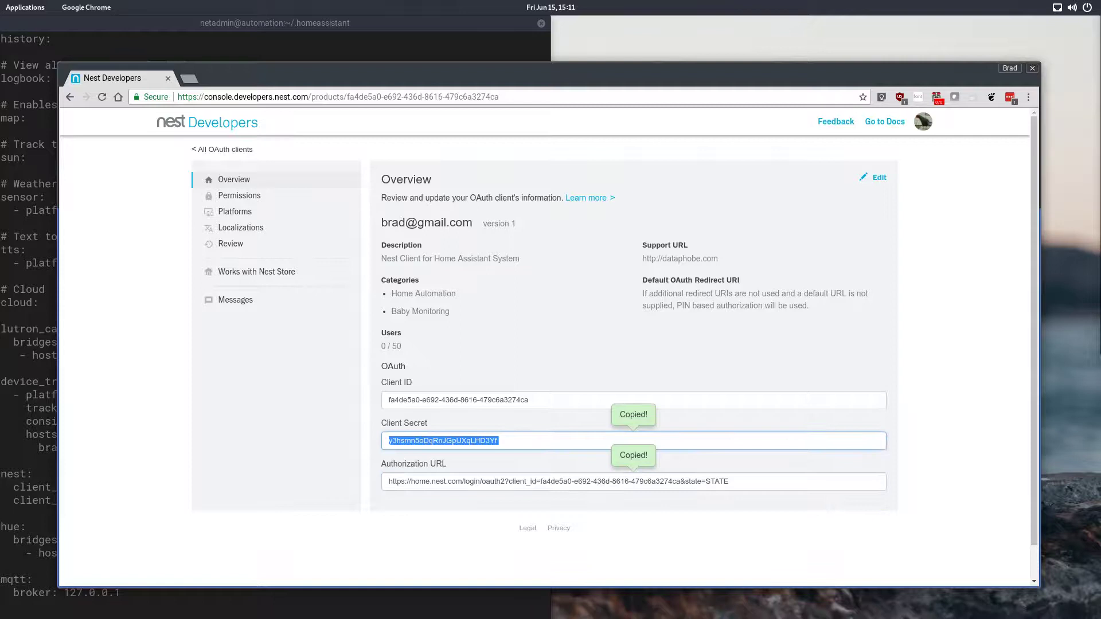
{"action": "left_click", "coordinate": [49, 441]}
{"action": "right_click", "coordinate": [50, 444]}
{"action": "left_click", "coordinate": [110, 239]}
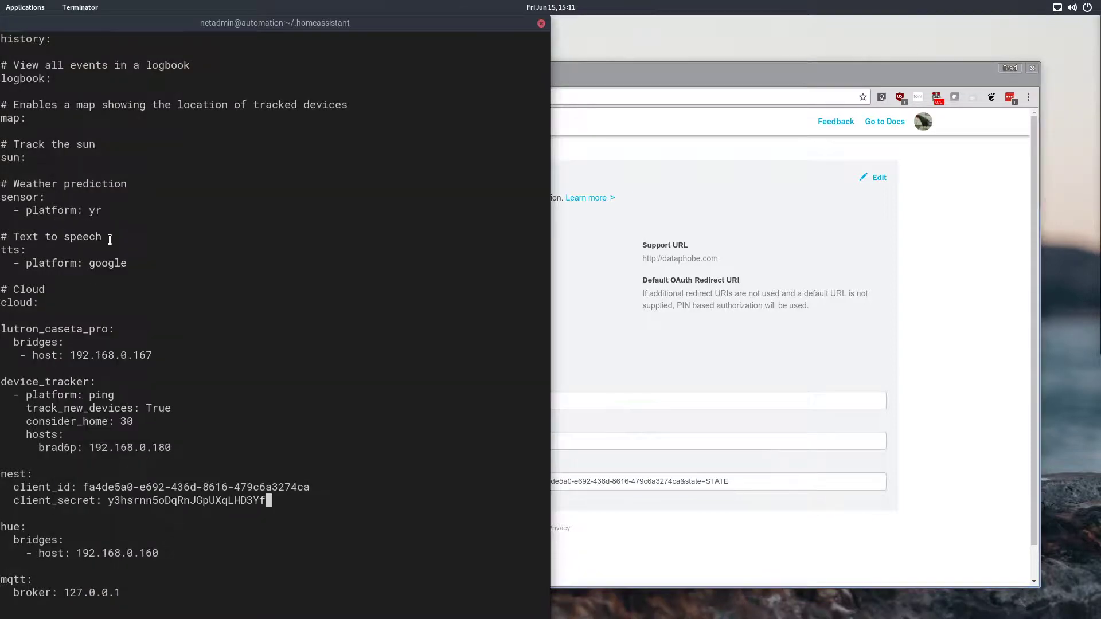
{"action": "key", "text": "Escape"}
{"action": "type", "text": ":wq"}
{"action": "key", "text": "Return"}
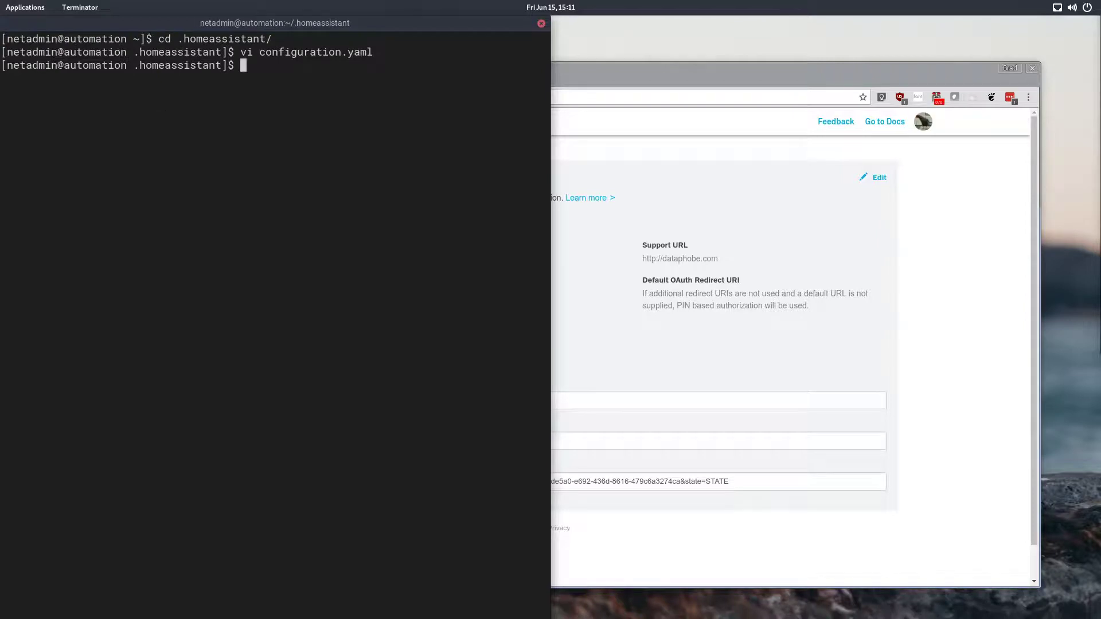
Step: Restart Home Assistant with sudo systemctl restart hass
{"action": "type", "text": "sudo systemctl restart "}
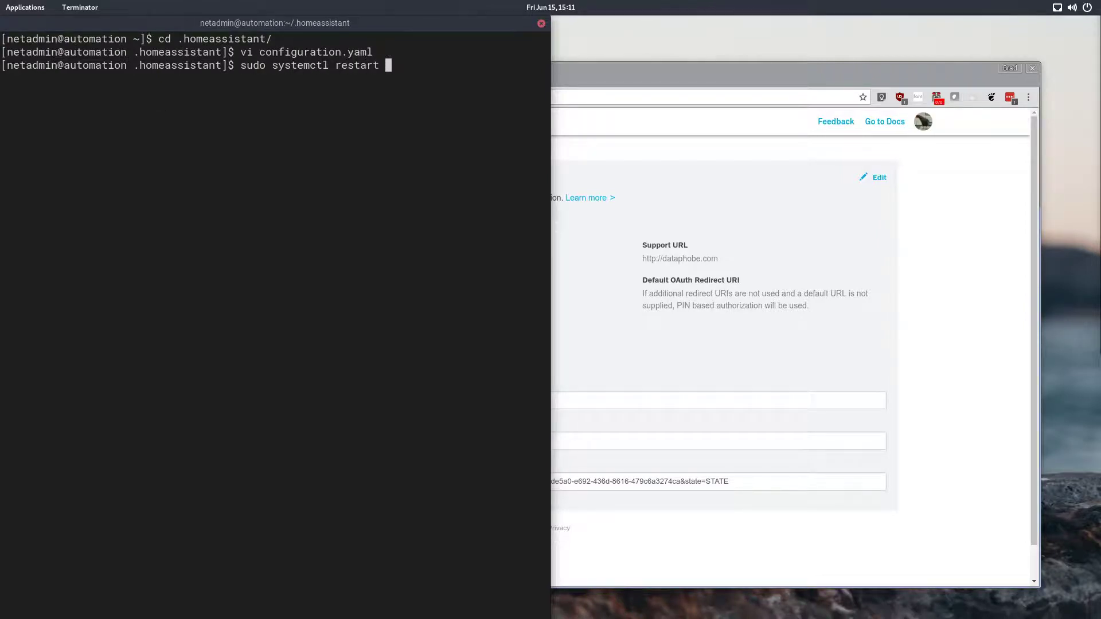
{"action": "type", "text": "hass"}
{"action": "key", "text": "Return"}
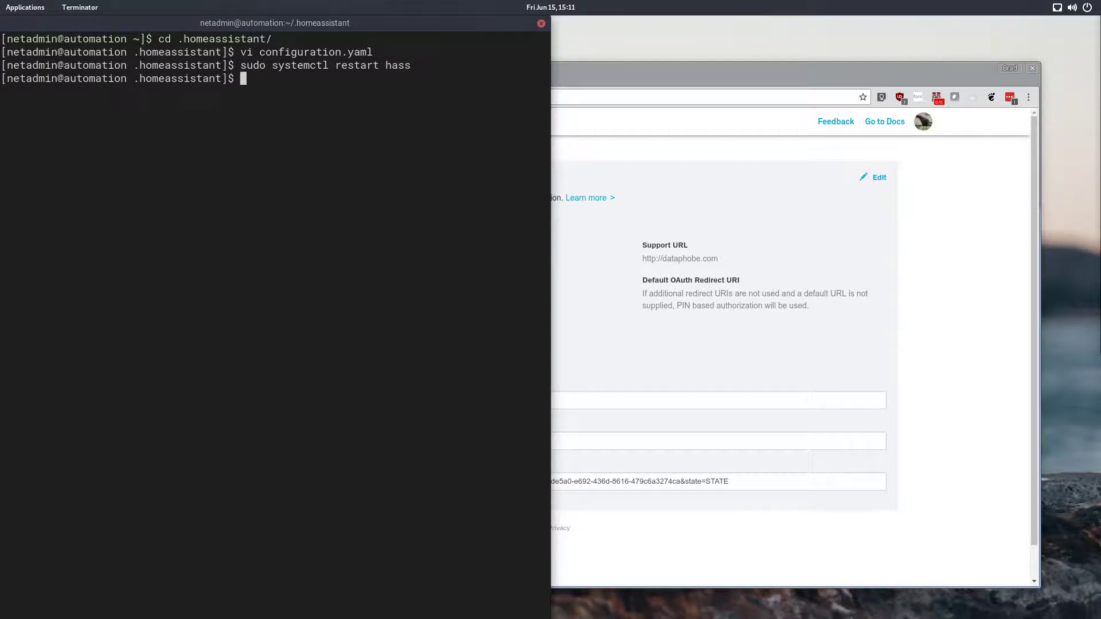
Step: Open hass.dataphobe.com in the browser
{"action": "left_click", "coordinate": [626, 102]}
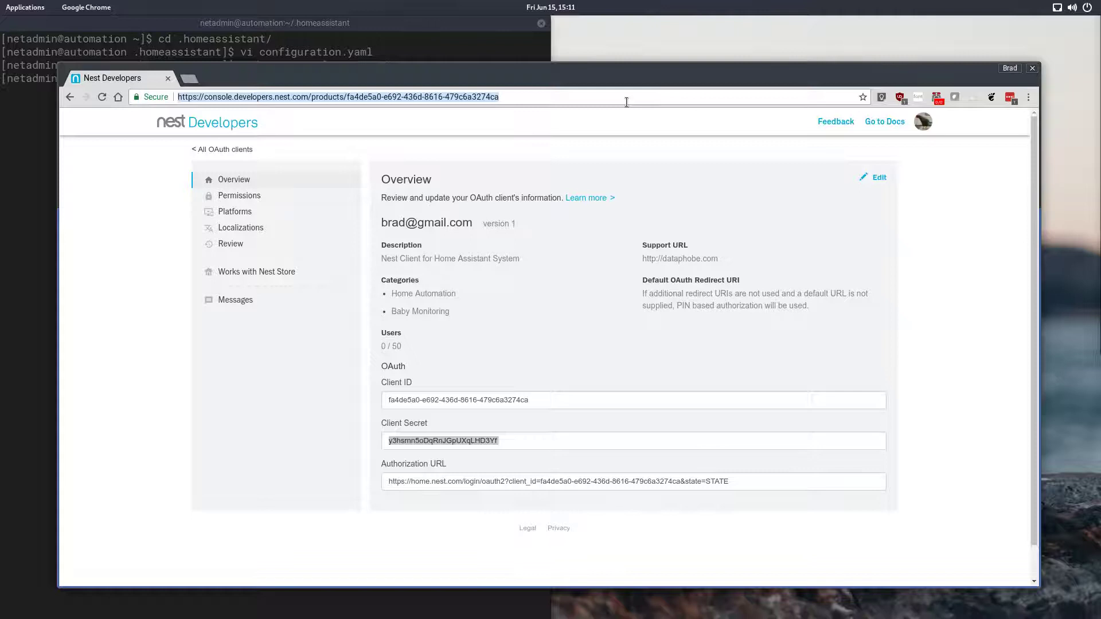
{"action": "type", "text": "hass.dataphobe.com"}
{"action": "key", "text": "Return"}
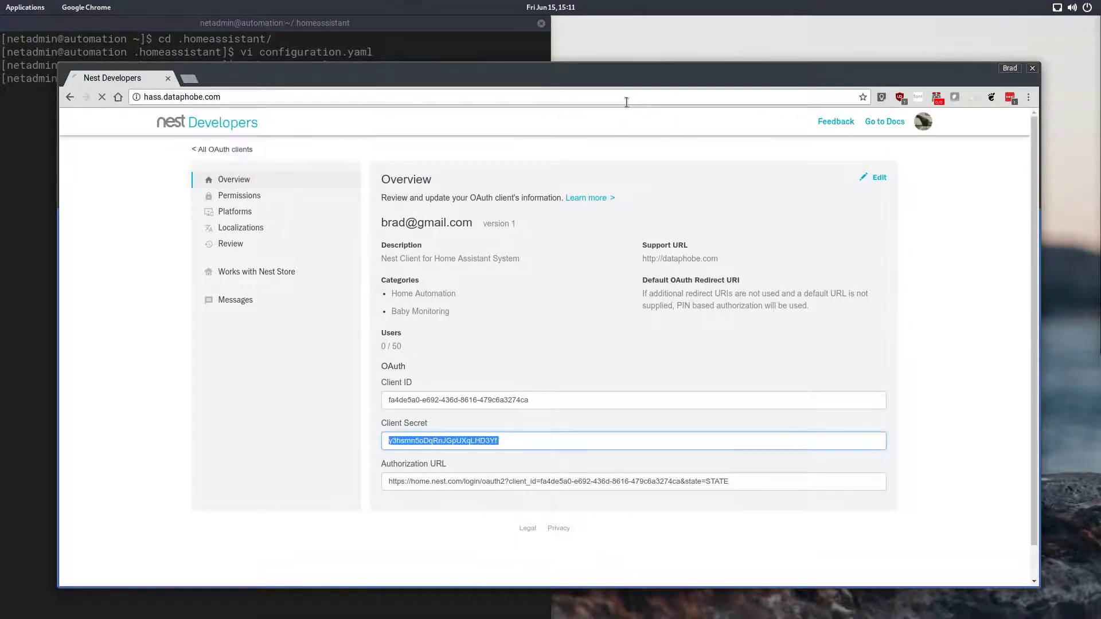
Step: Log in to Home Assistant with the account password
{"action": "type", "text": "••"}
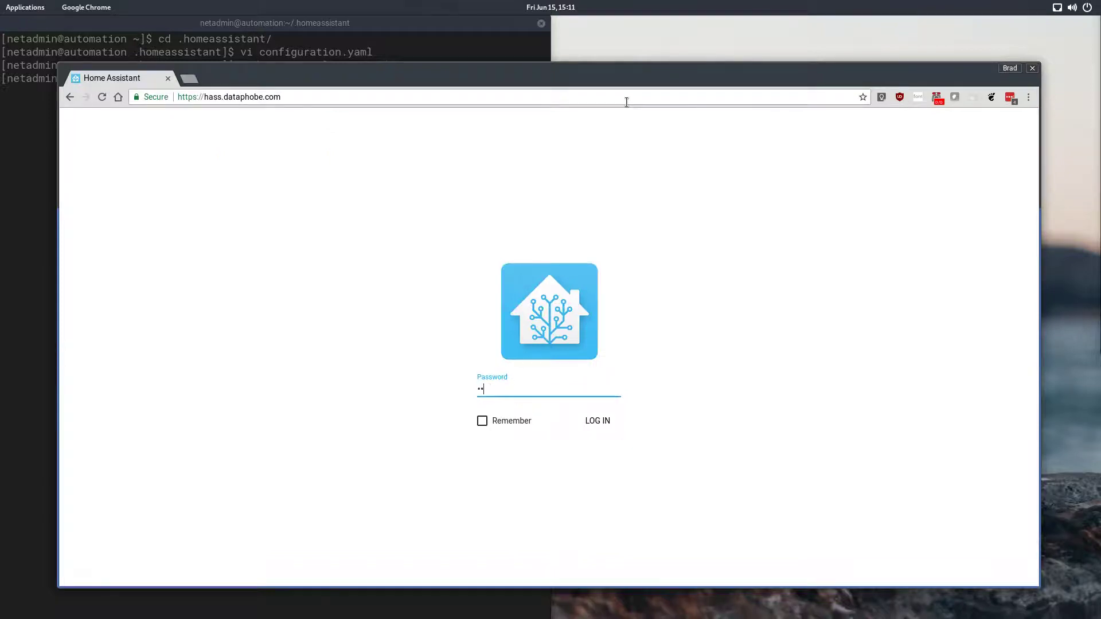
{"action": "type", "text": "•••"}
{"action": "key", "text": "Return"}
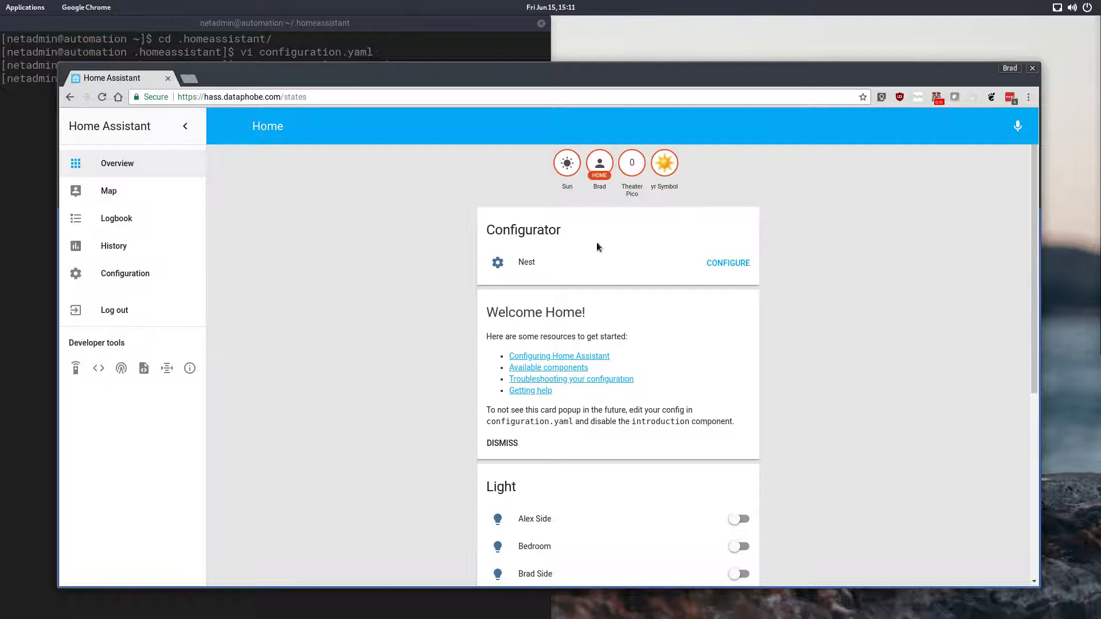
Step: Open the Nest configurator, request authorization and allow Home Assistant access to the Nest account
{"action": "left_click", "coordinate": [720, 264]}
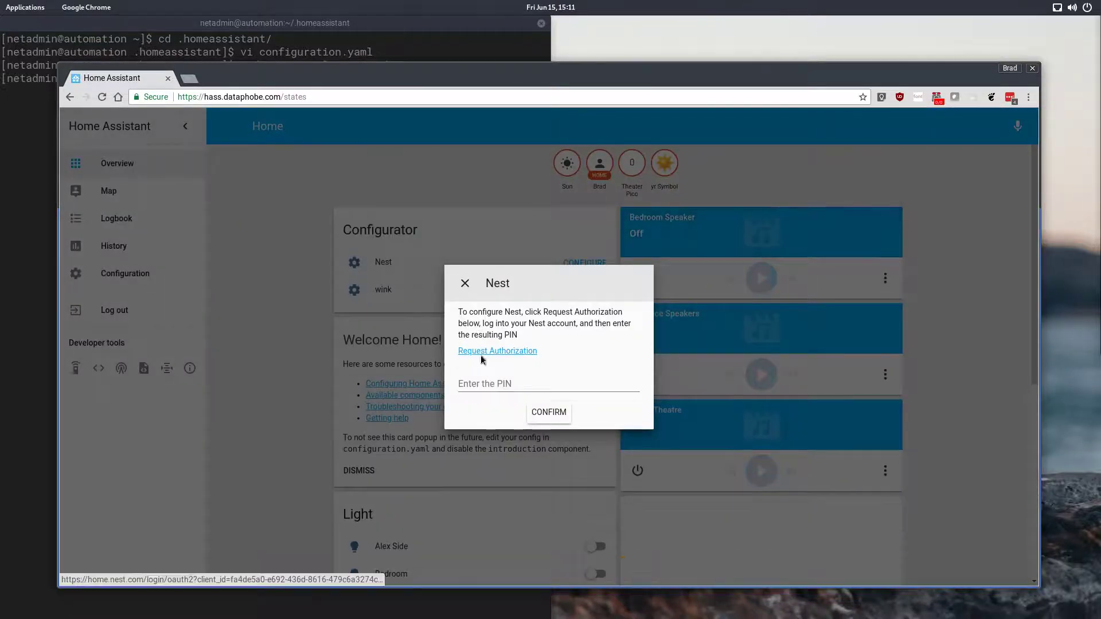
{"action": "left_click", "coordinate": [486, 354]}
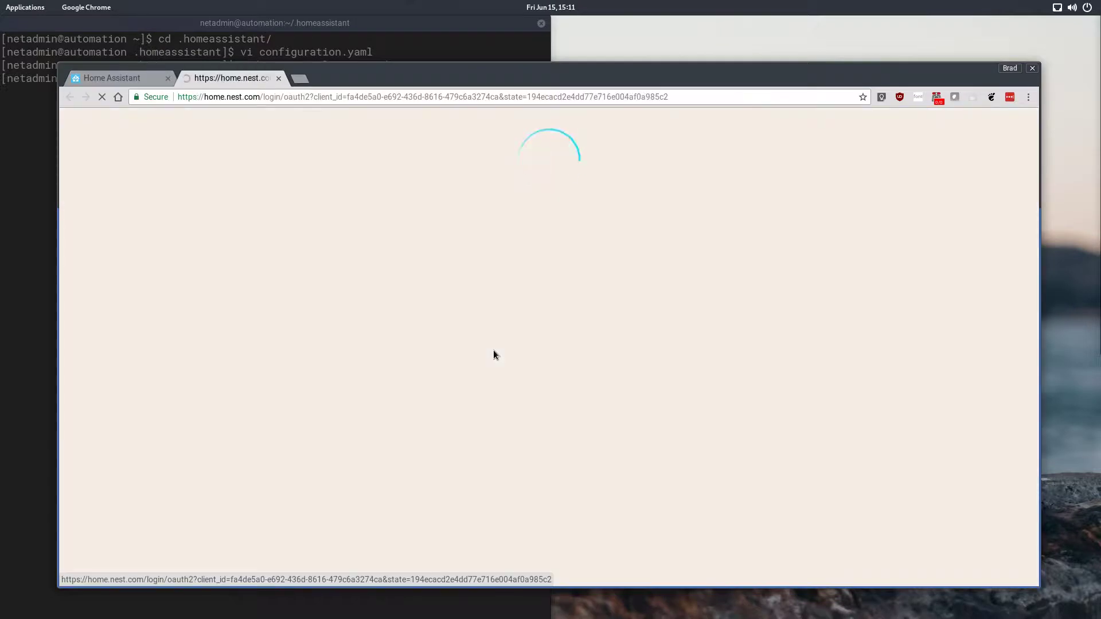
{"action": "scroll", "coordinate": [539, 344], "scroll_direction": "down", "scroll_amount": 4}
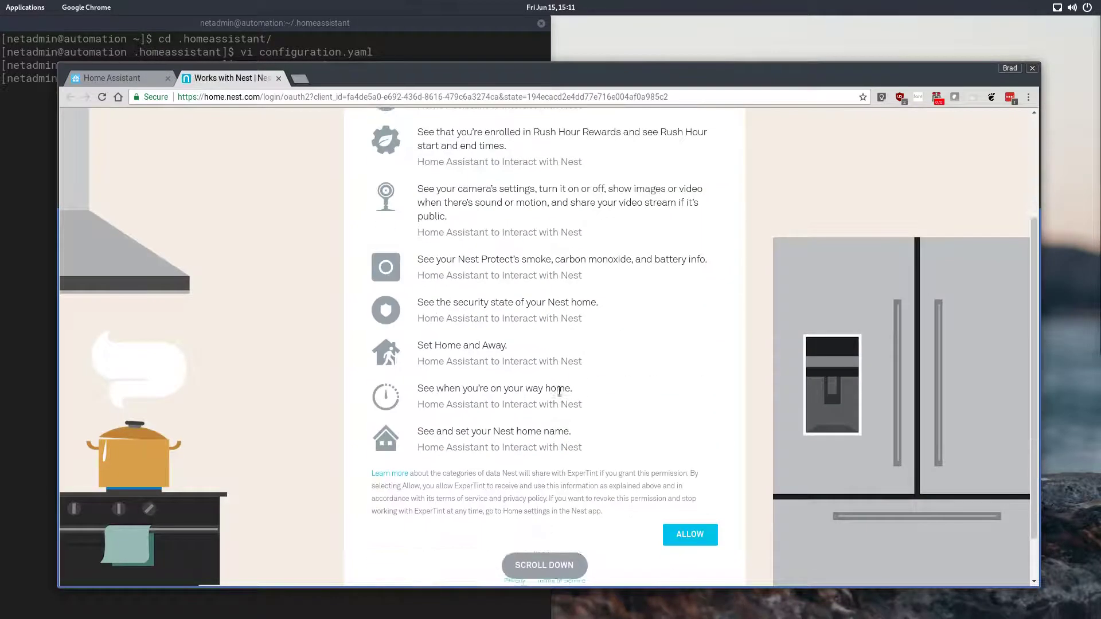
{"action": "left_click", "coordinate": [678, 476]}
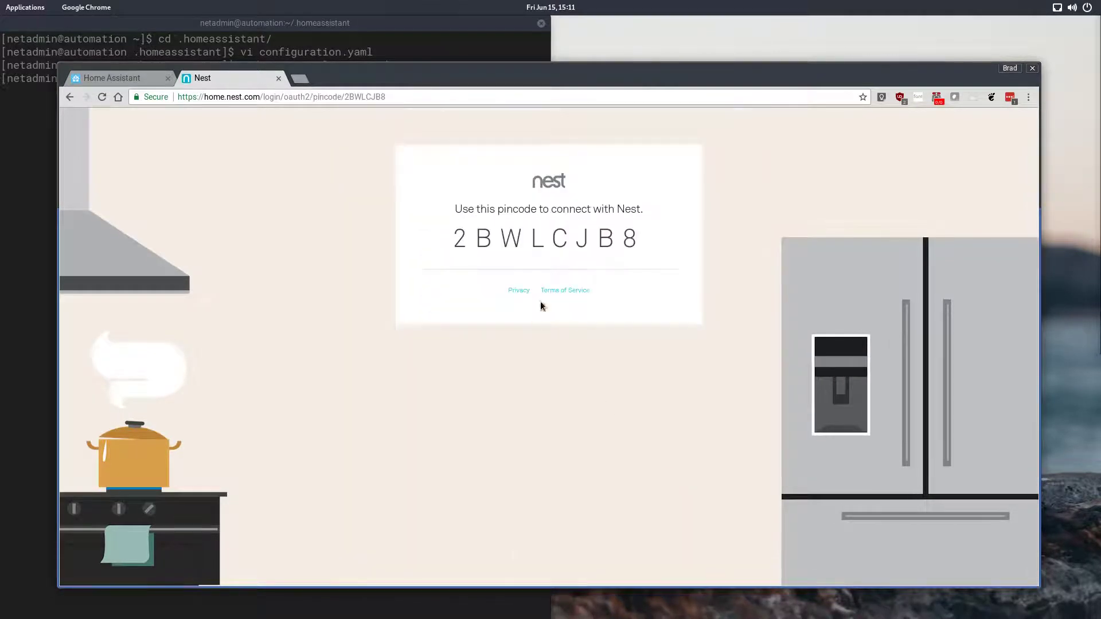
Step: Copy the Nest pincode and enter it in Home Assistant's Nest configurator PIN field, then confirm
{"action": "left_click_drag", "start_coordinate": [638, 240], "coordinate": [457, 239]}
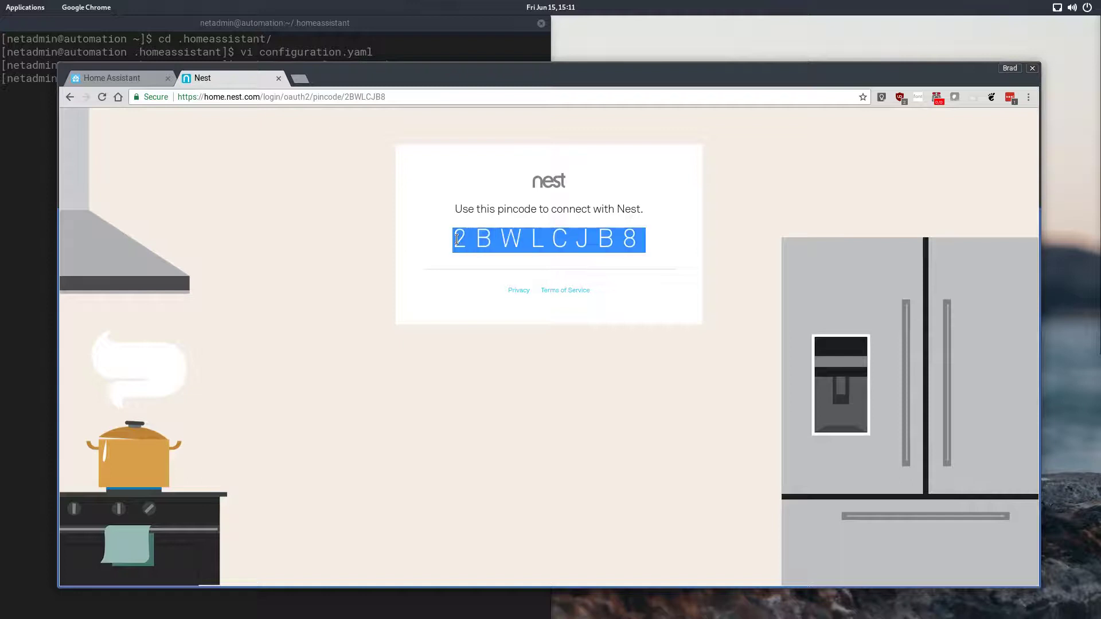
{"action": "right_click", "coordinate": [553, 237]}
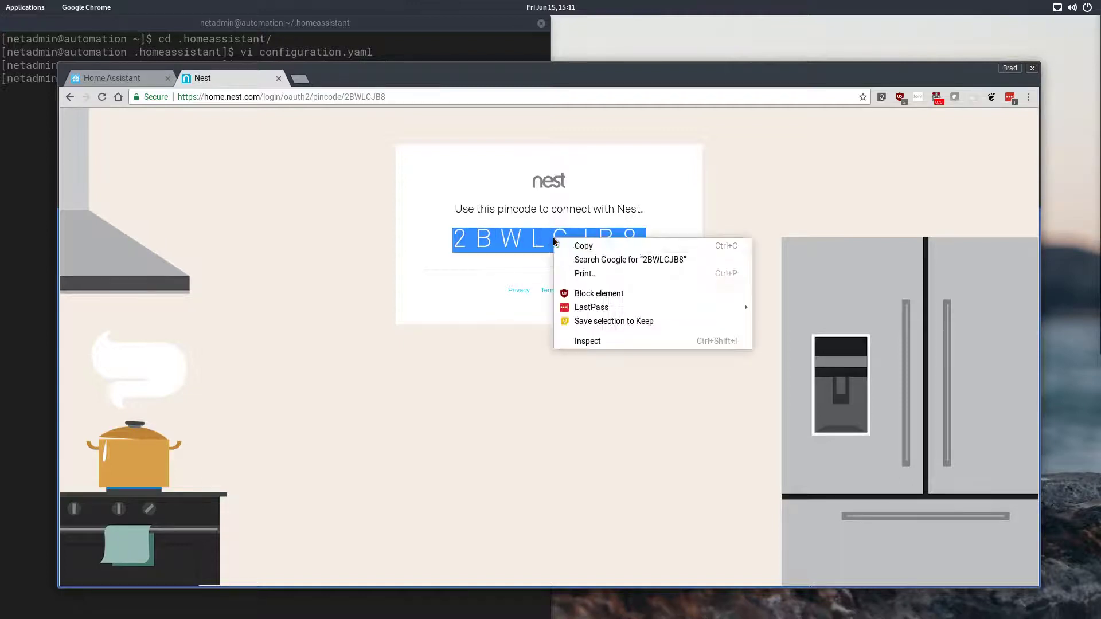
{"action": "left_click", "coordinate": [599, 246]}
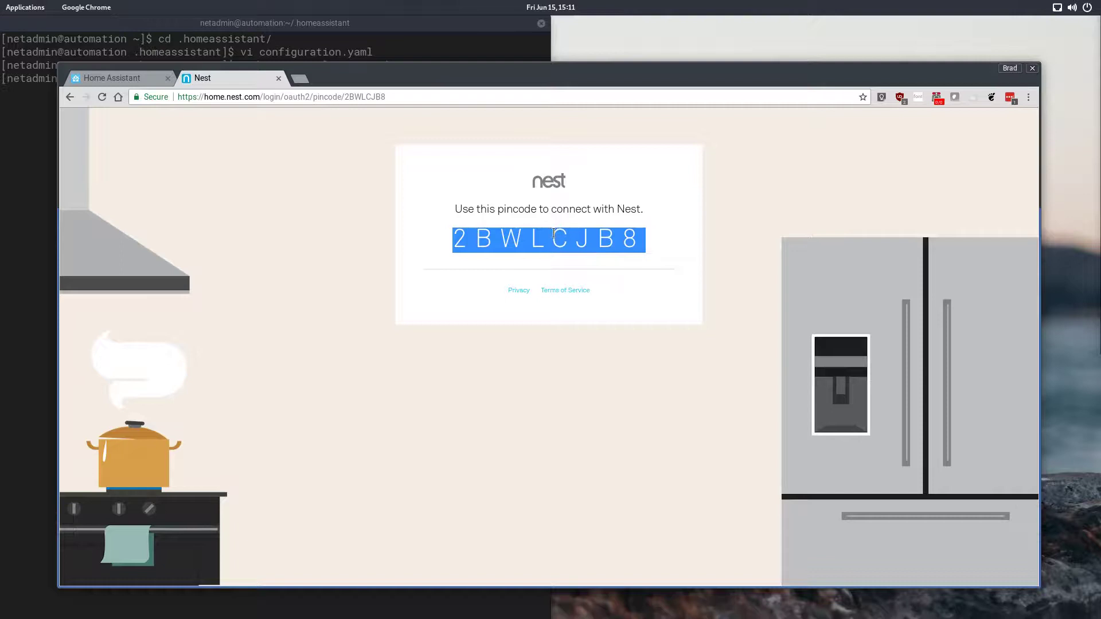
{"action": "left_click", "coordinate": [120, 78]}
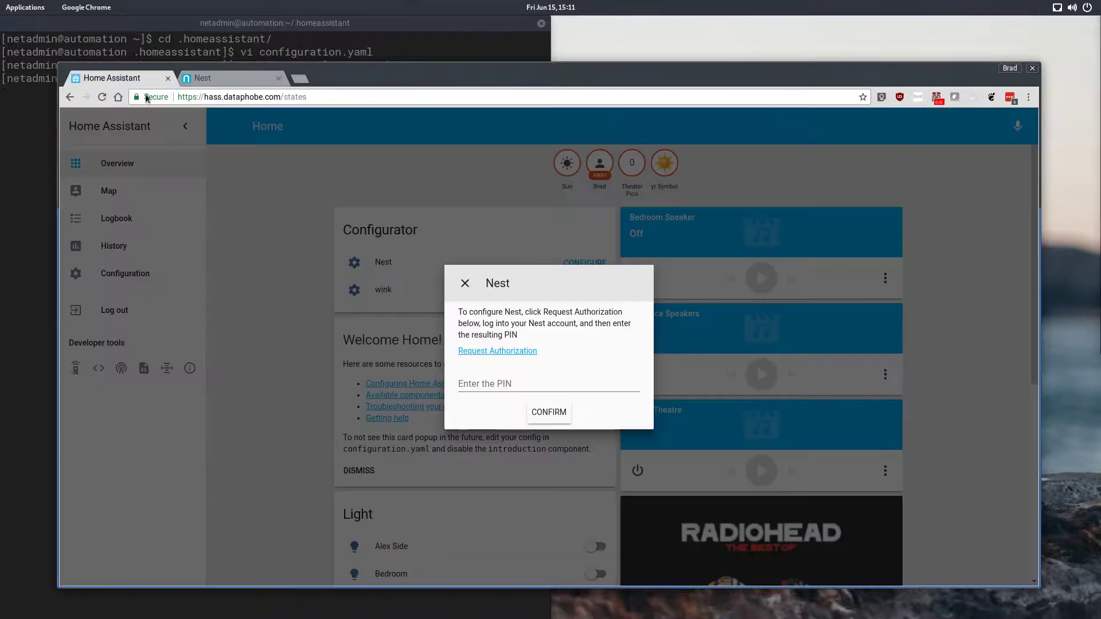
{"action": "right_click", "coordinate": [494, 386]}
{"action": "left_click", "coordinate": [526, 455]}
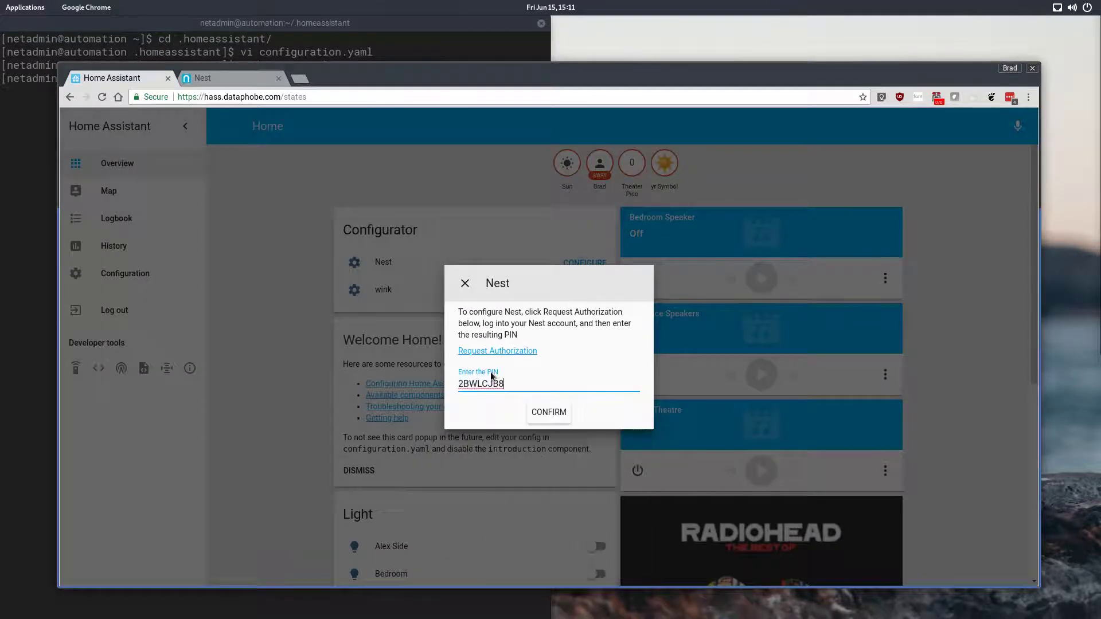
{"action": "left_click", "coordinate": [555, 414]}
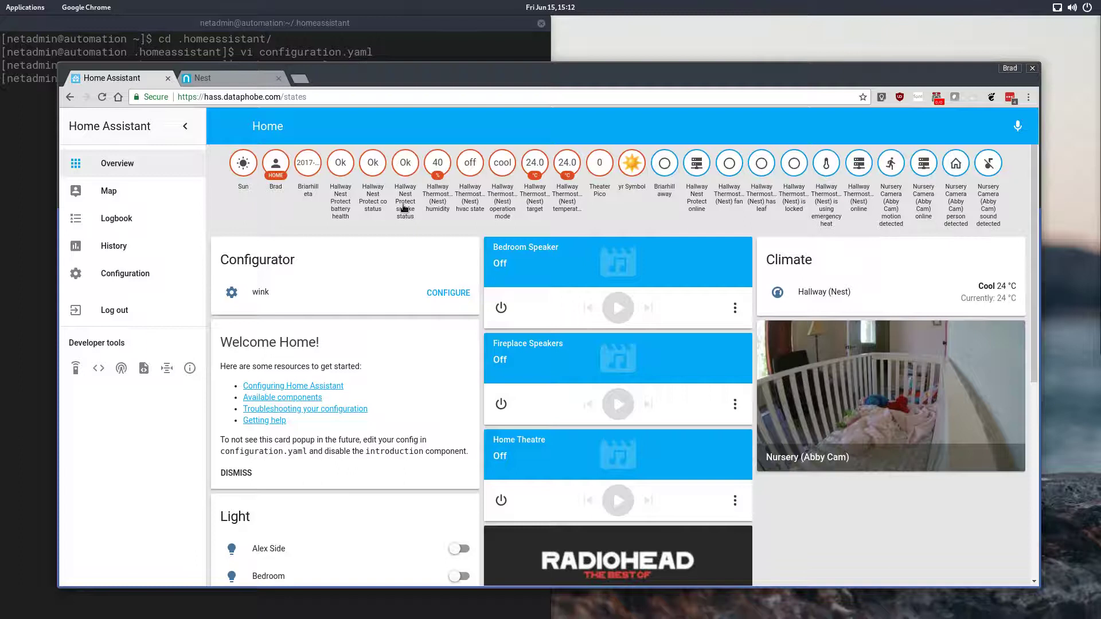
Step: Scroll through the Home Assistant dashboard to review the new Nest entities
{"action": "scroll", "coordinate": [631, 315], "scroll_direction": "down", "scroll_amount": 3}
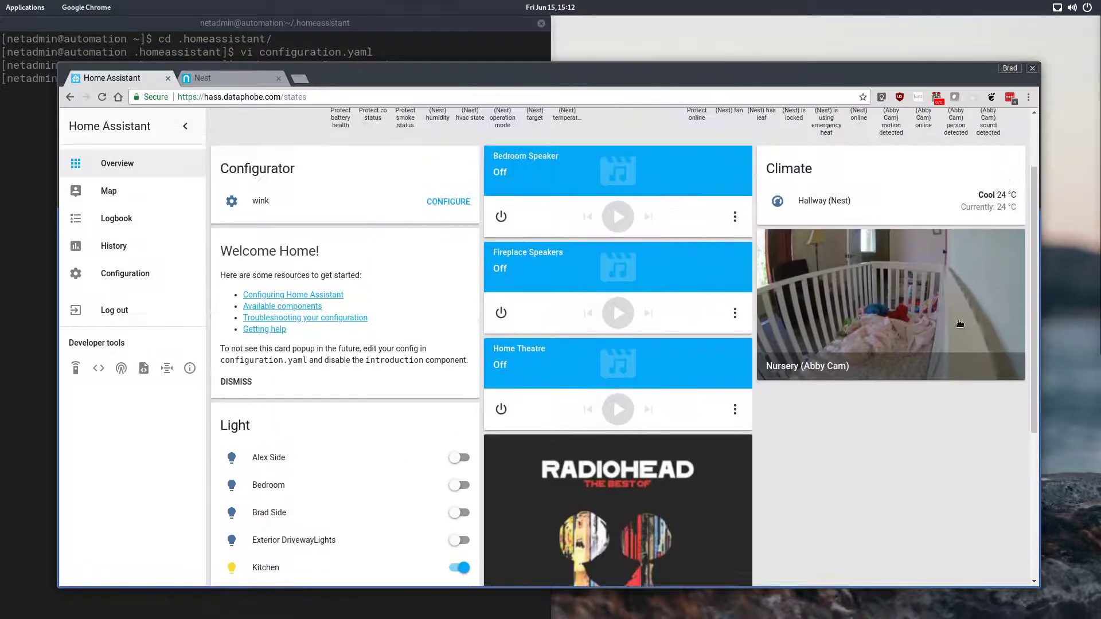
{"action": "scroll", "coordinate": [814, 270], "scroll_direction": "down", "scroll_amount": 4}
{"action": "scroll", "coordinate": [819, 229], "scroll_direction": "up", "scroll_amount": 3}
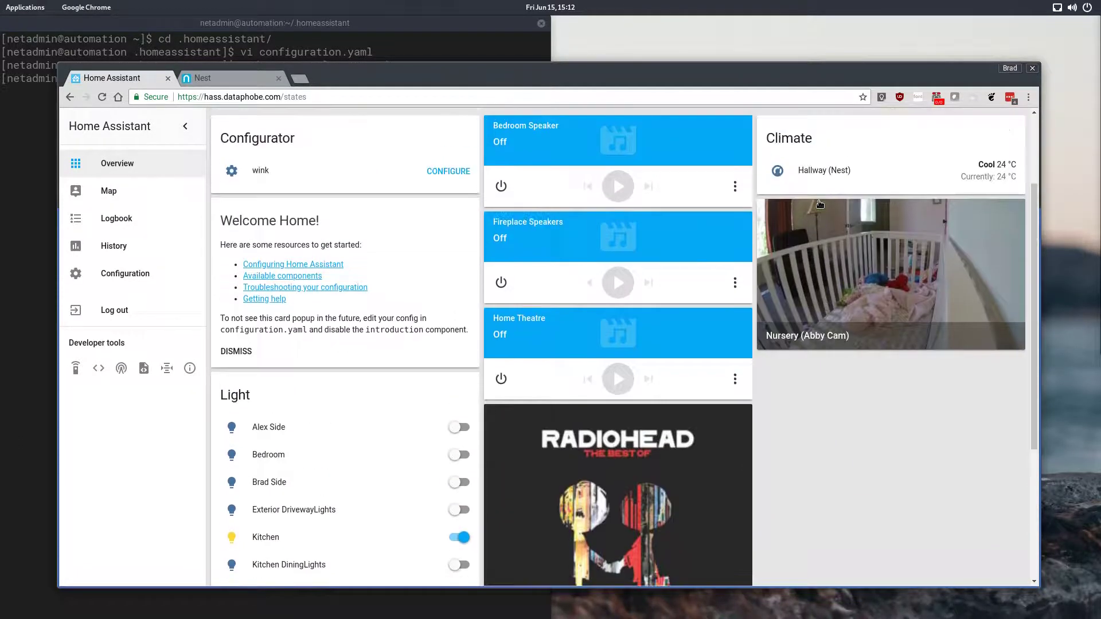
{"action": "scroll", "coordinate": [497, 330], "scroll_direction": "down", "scroll_amount": 12}
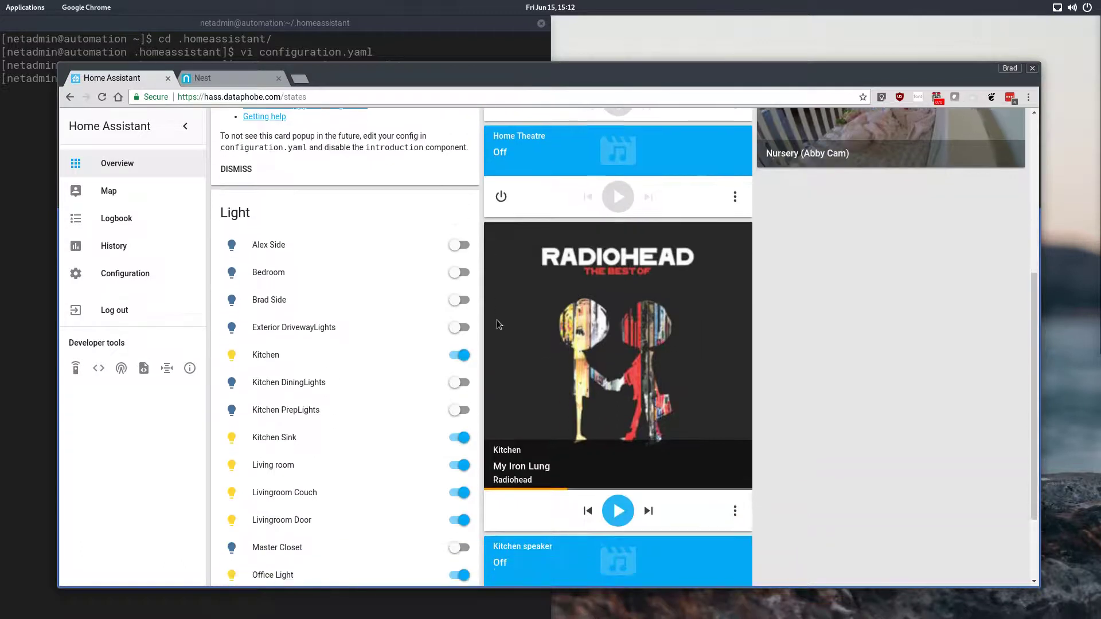
{"action": "scroll", "coordinate": [496, 319], "scroll_direction": "up", "scroll_amount": 15}
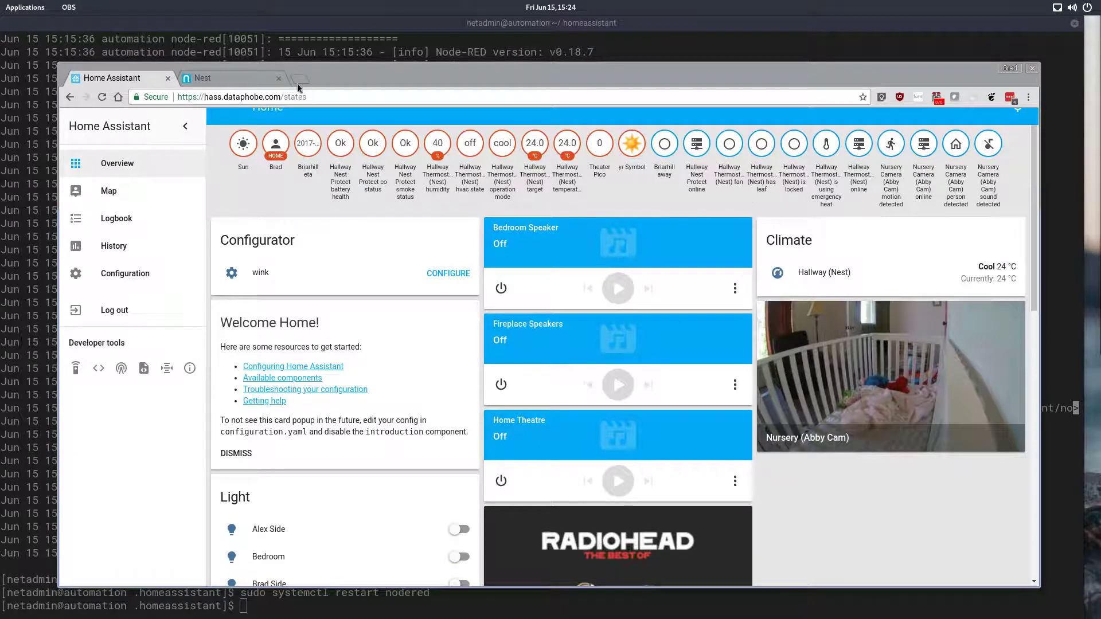
Step: Open Node-RED at 192.168.0.159:1880 in a new tab
{"action": "left_click", "coordinate": [297, 83]}
{"action": "left_click", "coordinate": [300, 81]}
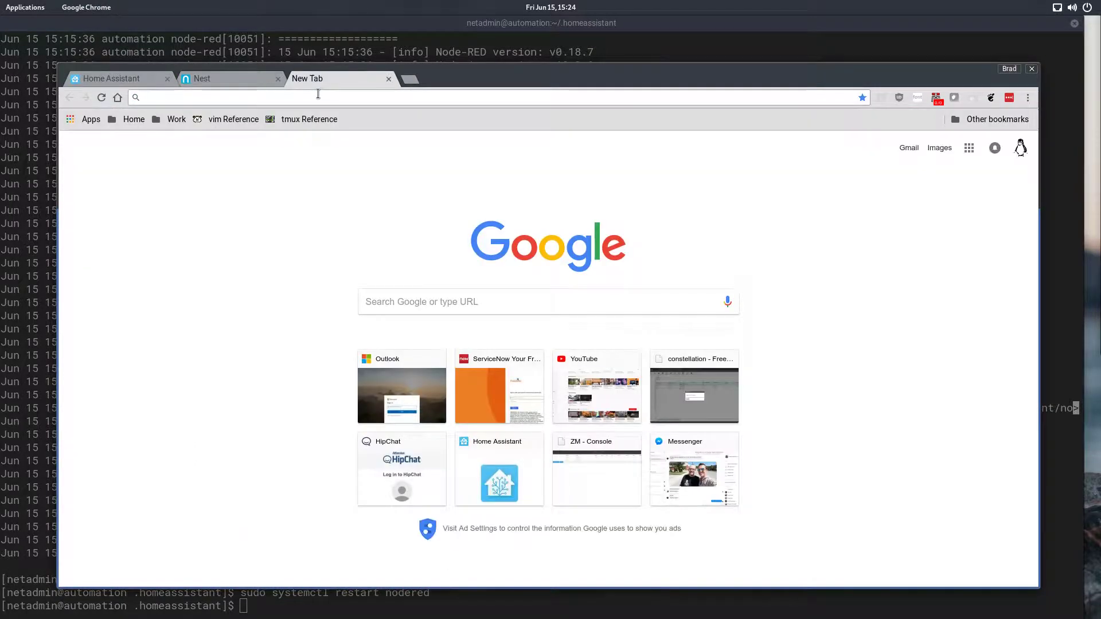
{"action": "type", "text": "192"}
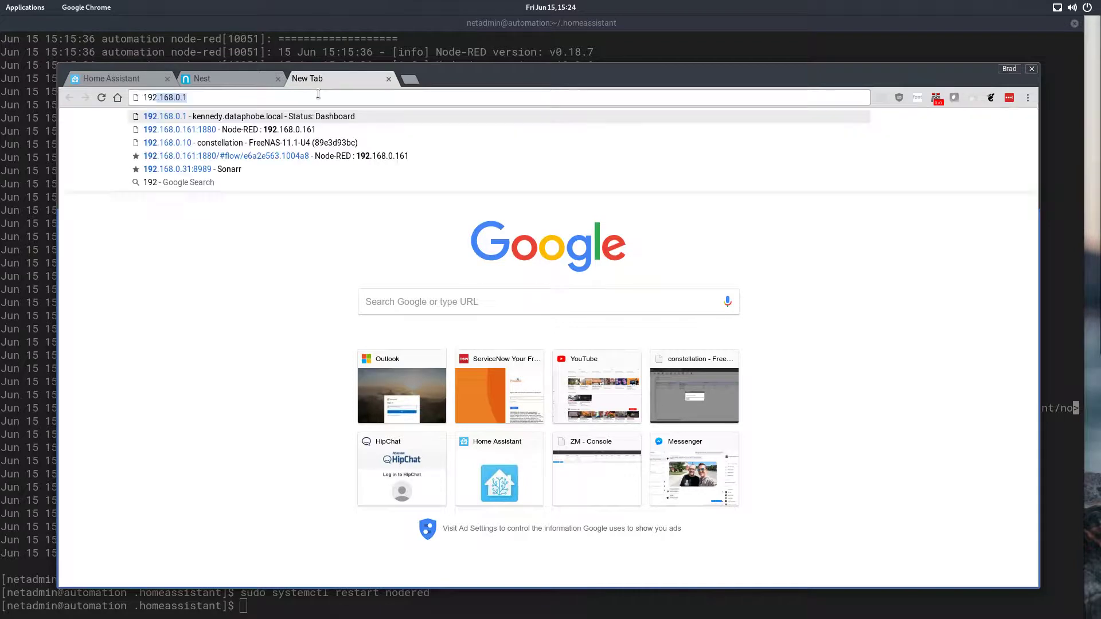
{"action": "type", "text": ".168.0.161"}
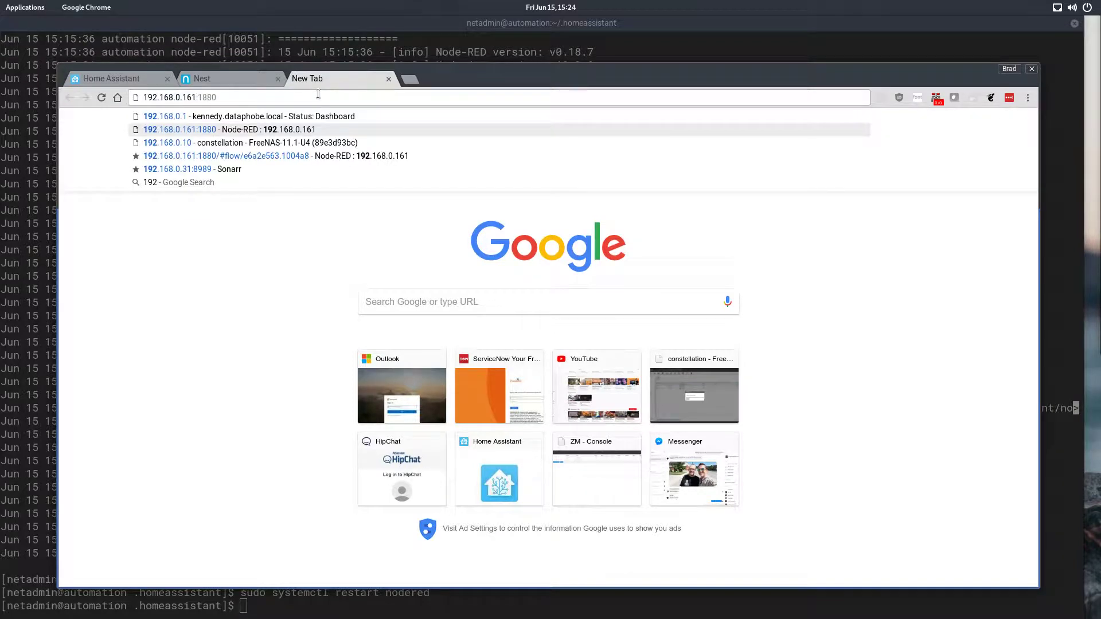
{"action": "key", "text": "BackSpace"}
{"action": "key", "text": "BackSpace"}
{"action": "key", "text": "BackSpace"}
{"action": "type", "text": "59"}
{"action": "key", "text": "Return"}
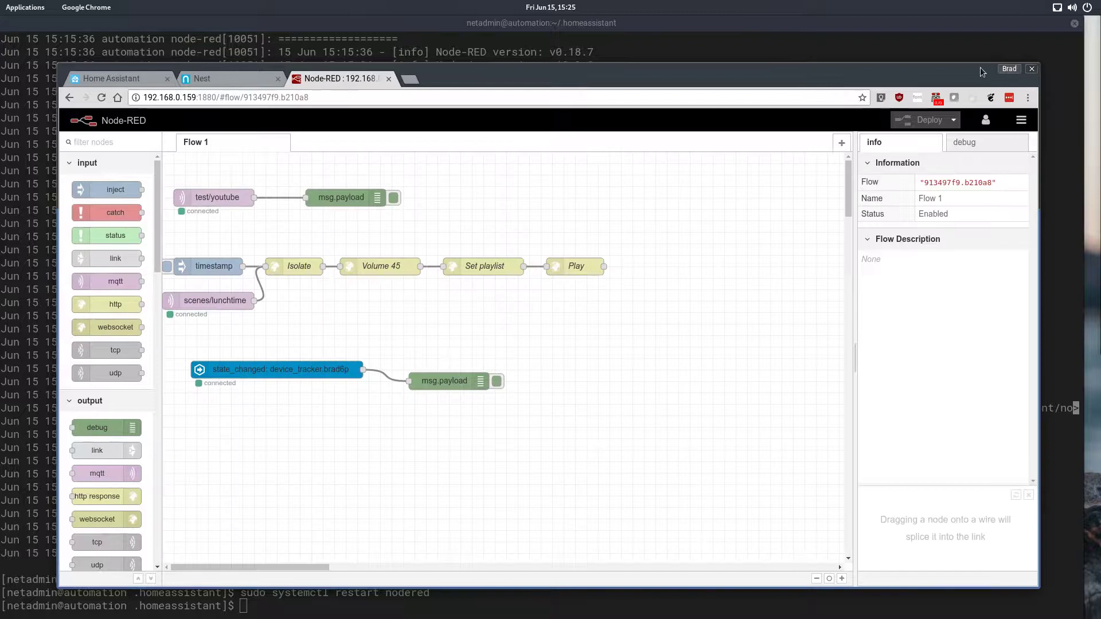
Step: Add a new flow in Node-RED and rename it Climate
{"action": "double_click", "coordinate": [969, 70]}
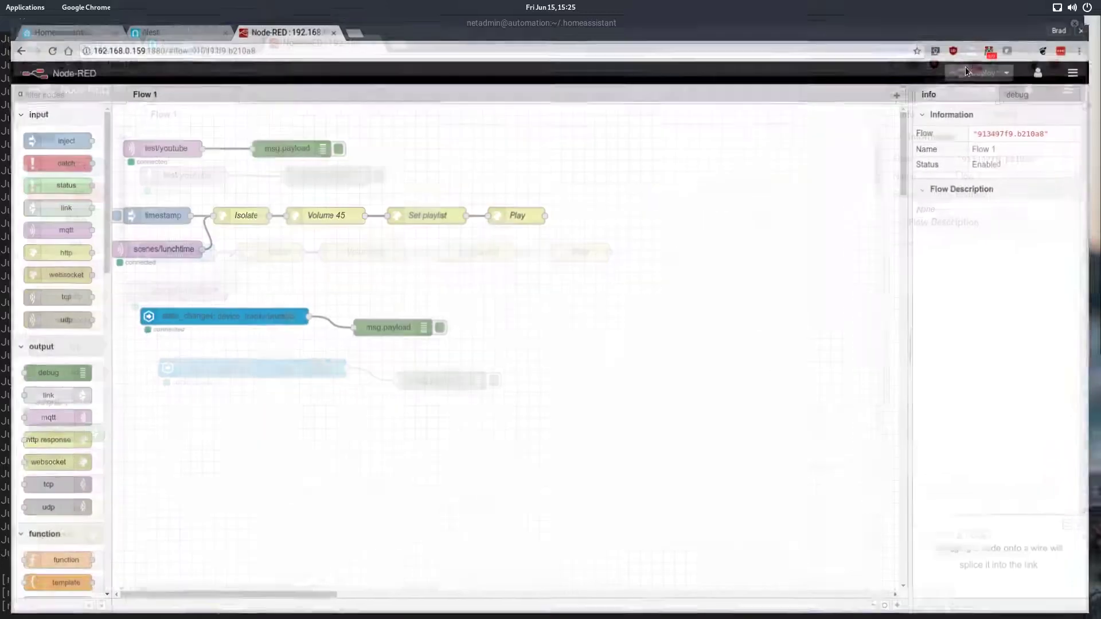
{"action": "left_click", "coordinate": [904, 88]}
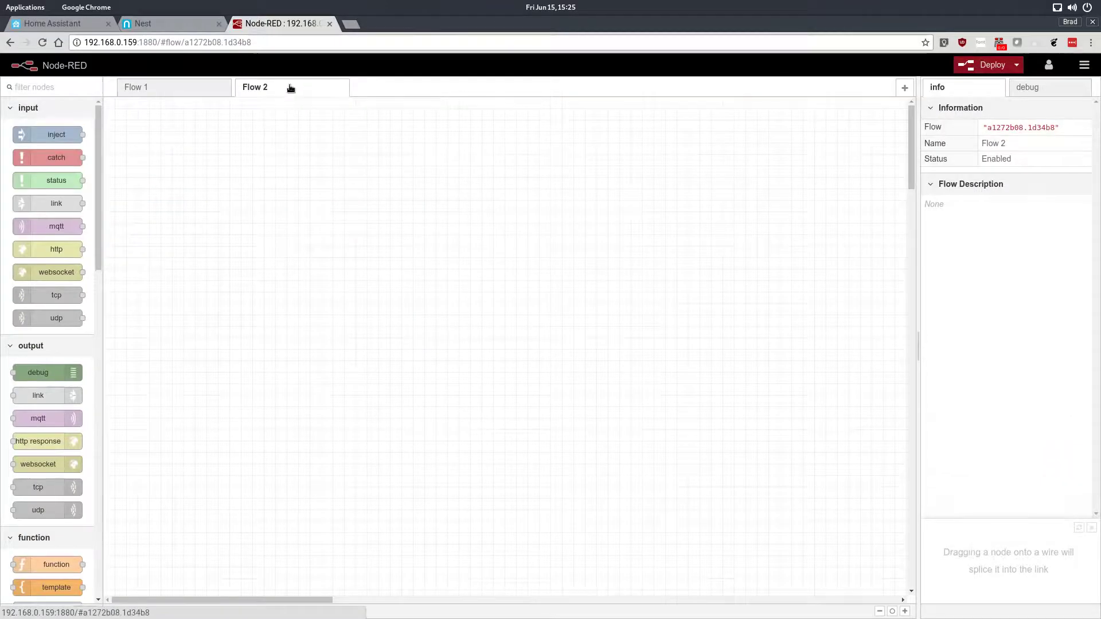
{"action": "double_click", "coordinate": [286, 87]}
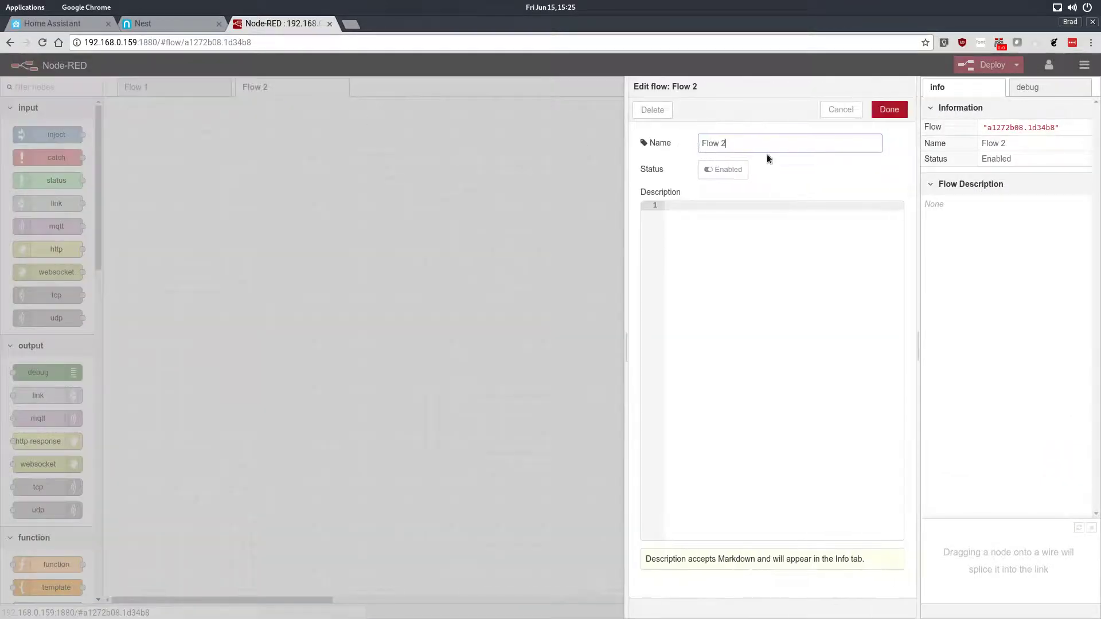
{"action": "triple_click", "coordinate": [784, 150]}
{"action": "type", "text": "Climate"}
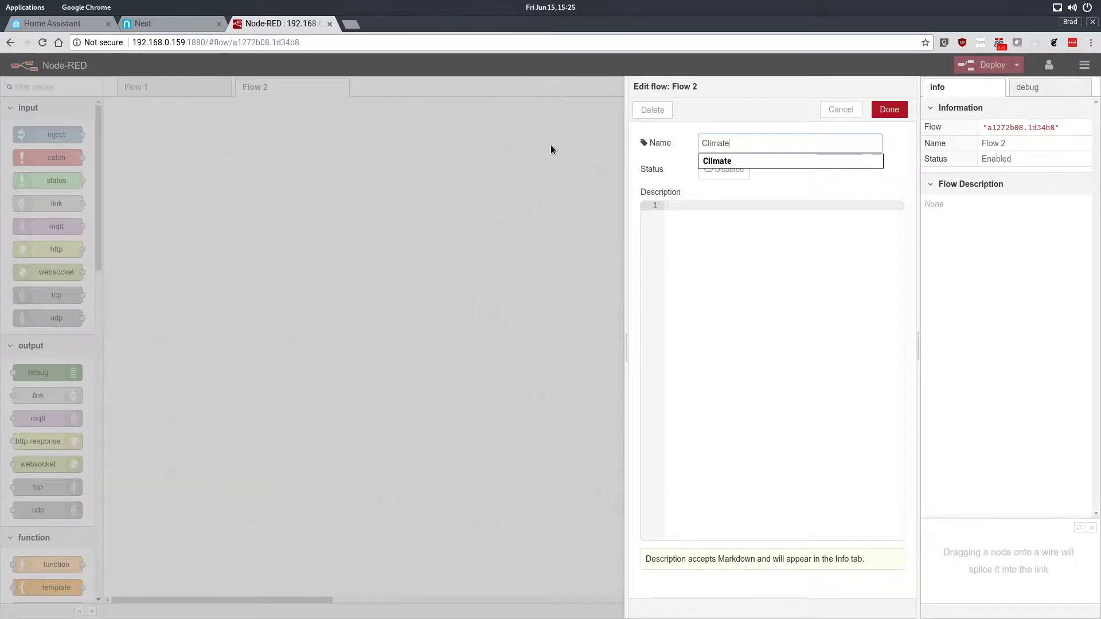
{"action": "left_click", "coordinate": [723, 170]}
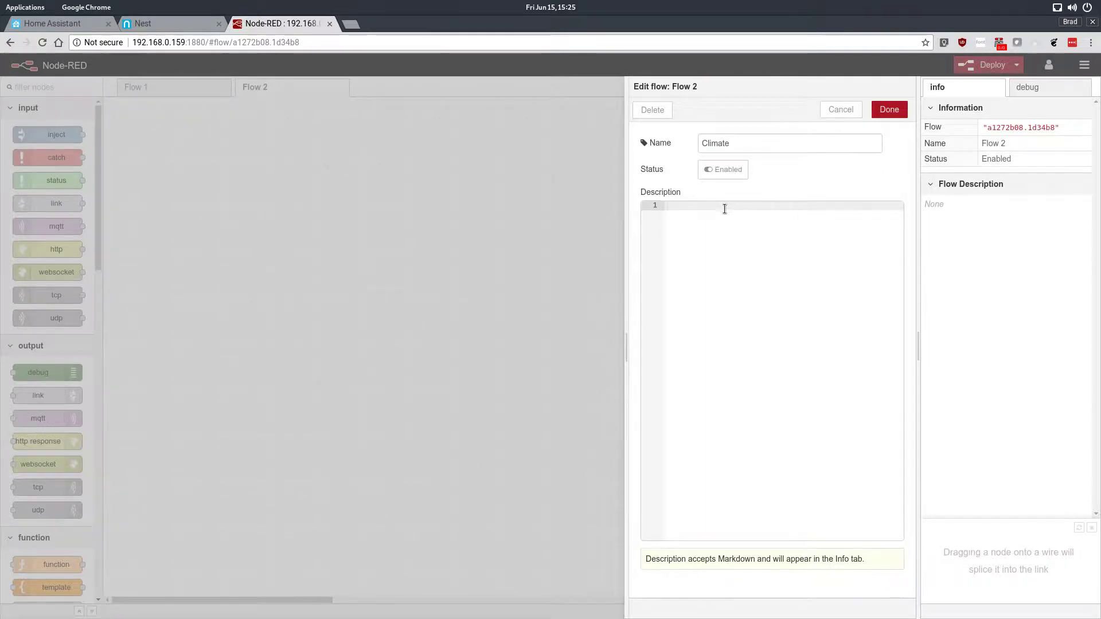
{"action": "left_click", "coordinate": [888, 110]}
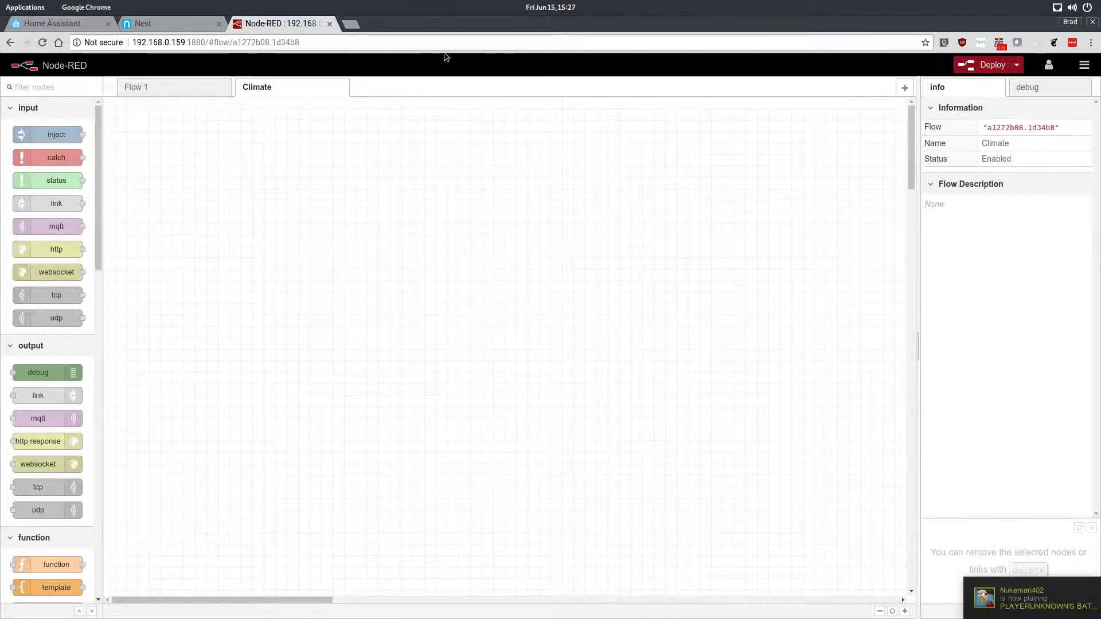
Step: Search Google Images for belkin wemo and open one of the results
{"action": "left_click", "coordinate": [350, 25]}
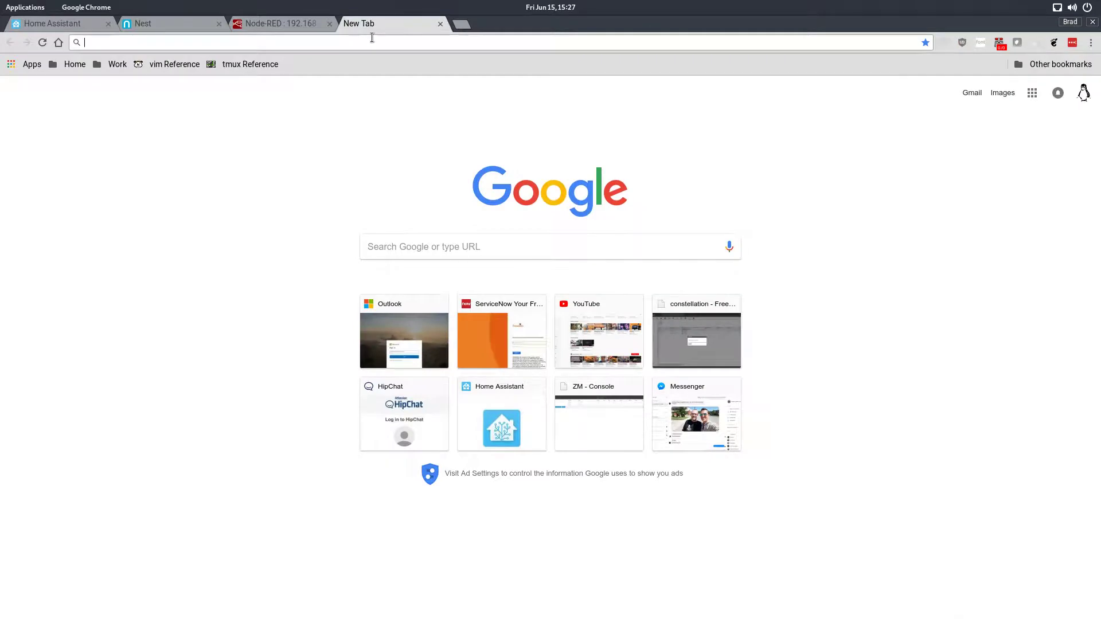
{"action": "type", "text": "belkin"}
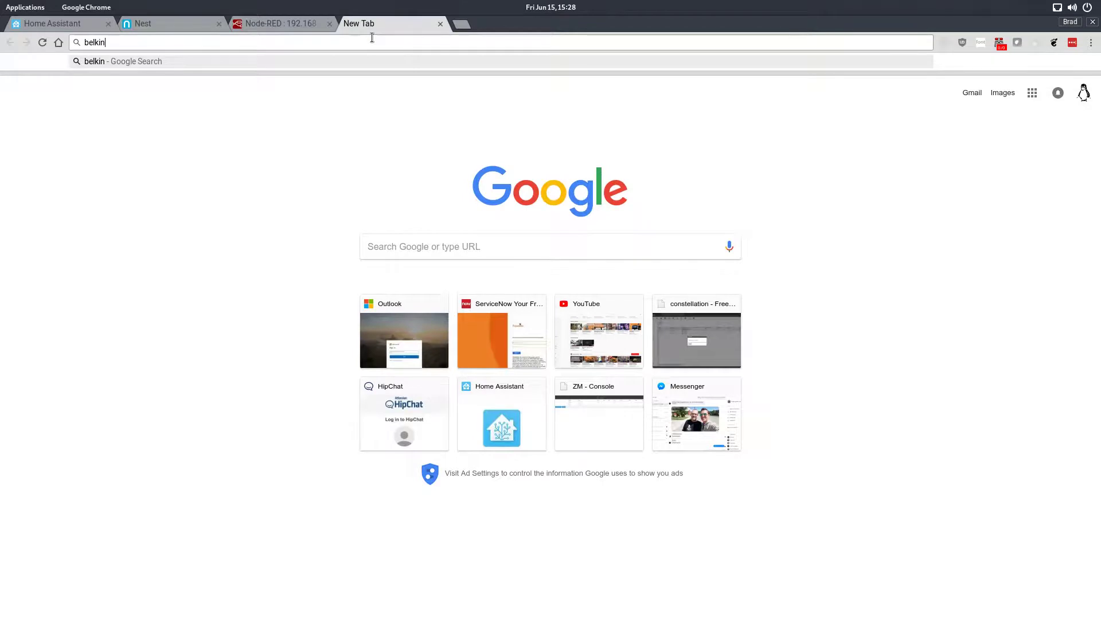
{"action": "type", "text": " wemo"}
{"action": "key", "text": "Return"}
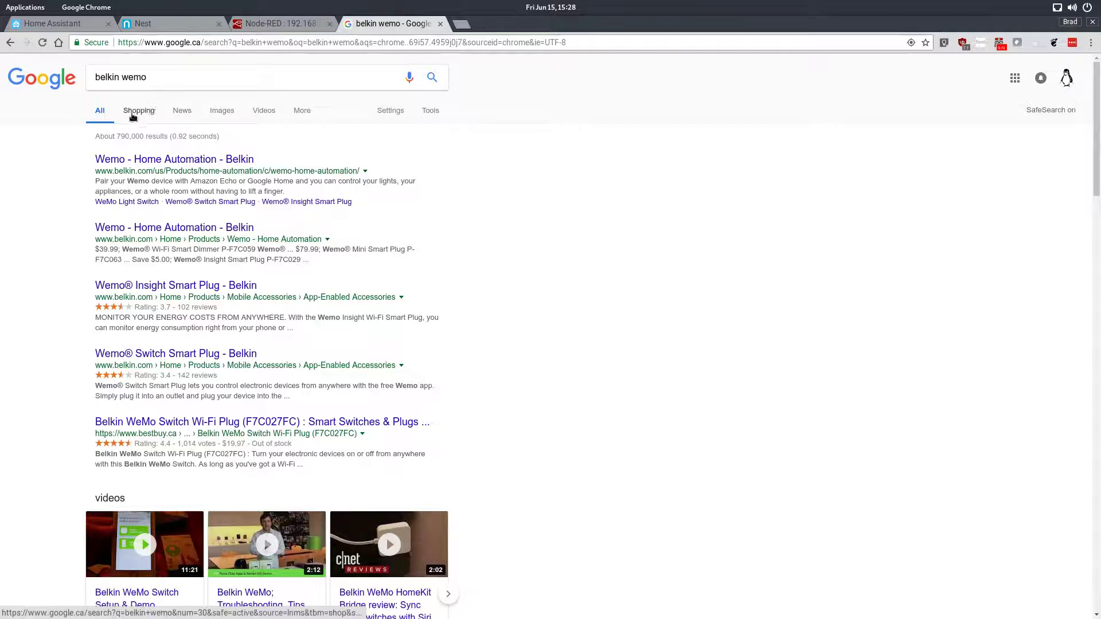
{"action": "left_click", "coordinate": [221, 110]}
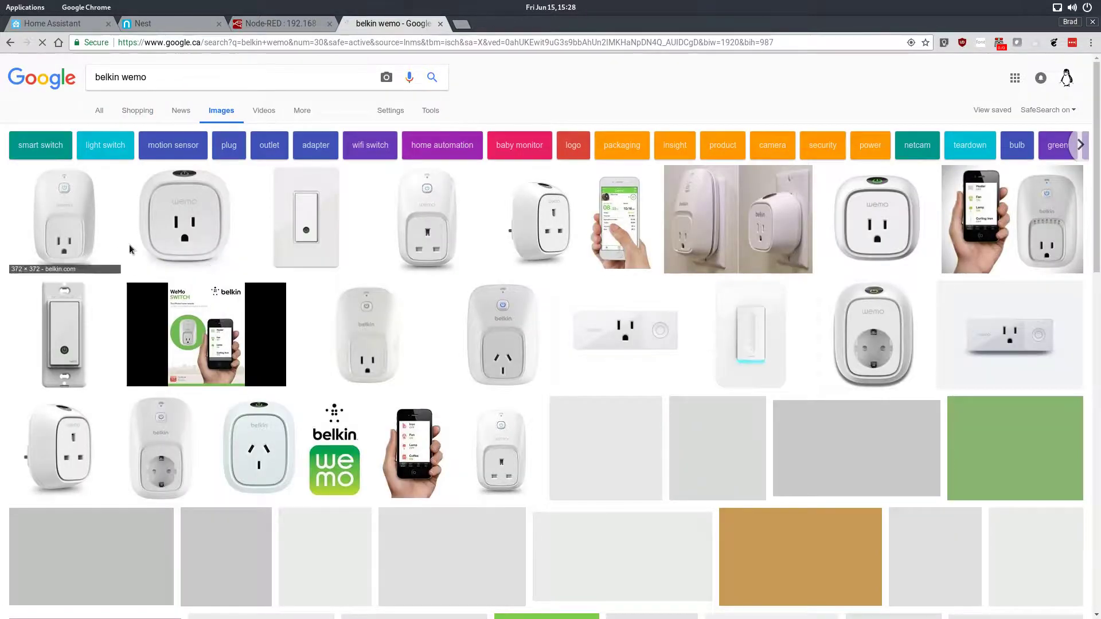
{"action": "left_click", "coordinate": [178, 236]}
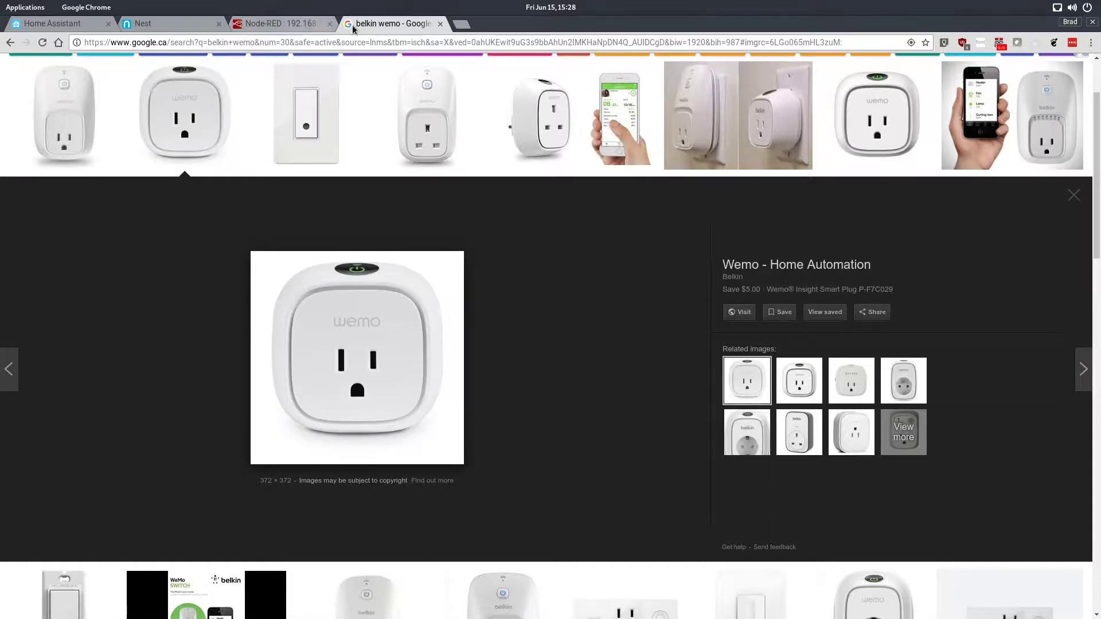
Step: Return to Node-RED and install the node-red-contrib-time-range-switch module from the palette manager
{"action": "left_click", "coordinate": [304, 26]}
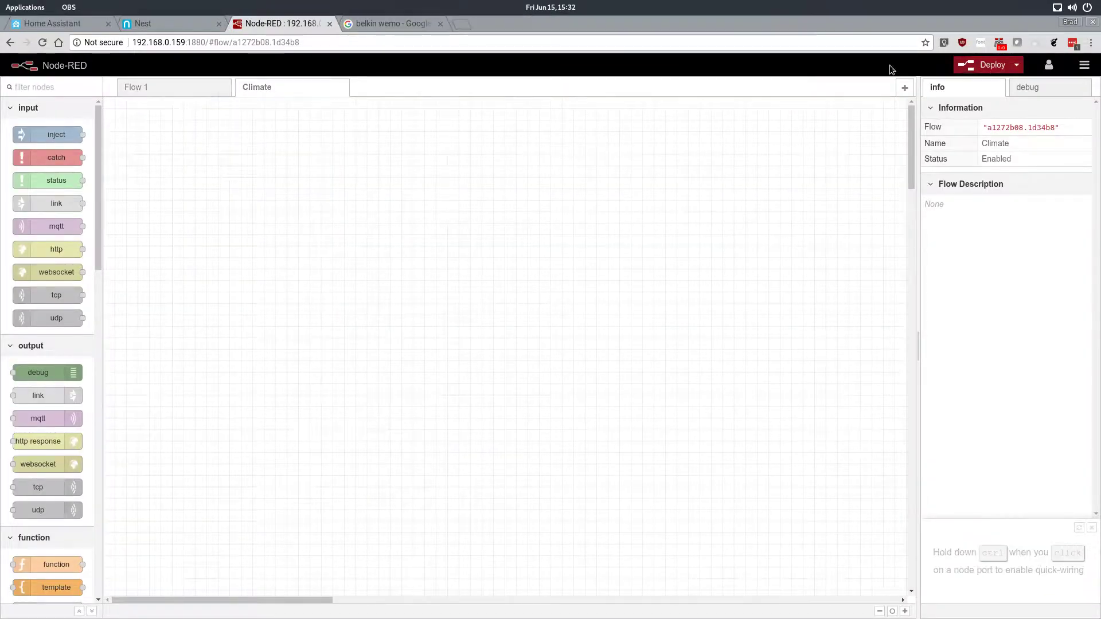
{"action": "left_click", "coordinate": [1084, 64]}
{"action": "mouse_move", "coordinate": [989, 198]}
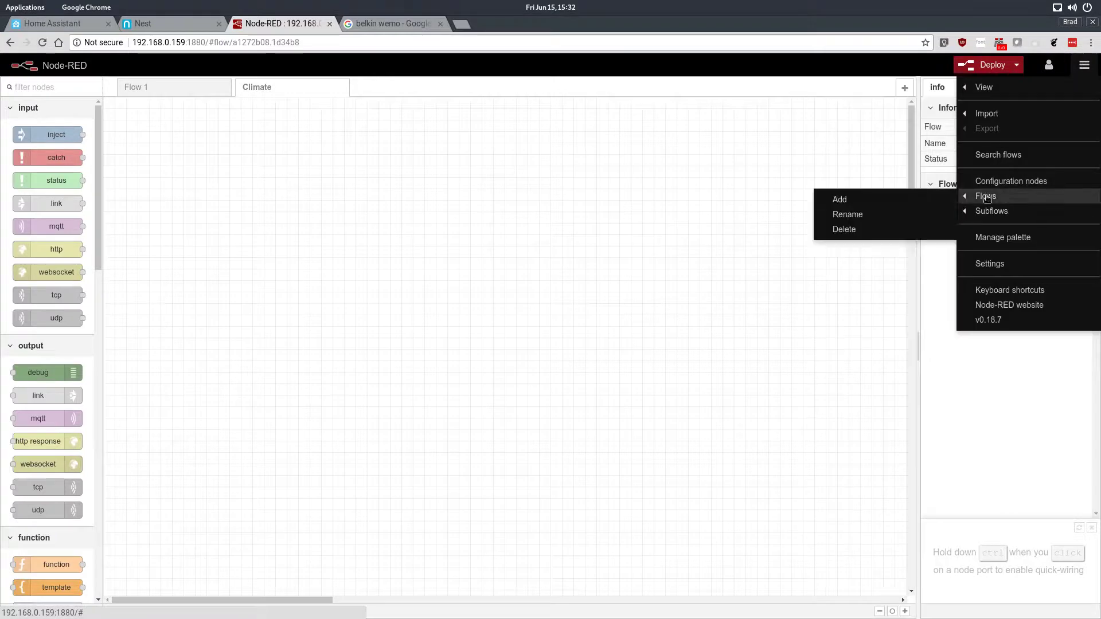
{"action": "left_click", "coordinate": [1023, 235]}
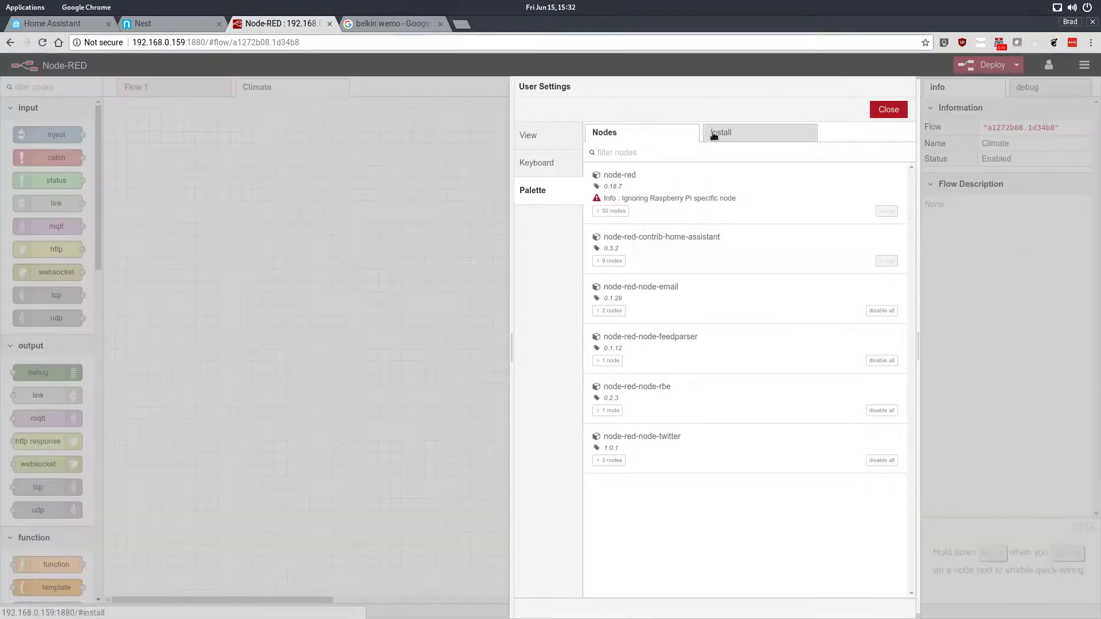
{"action": "left_click", "coordinate": [714, 134]}
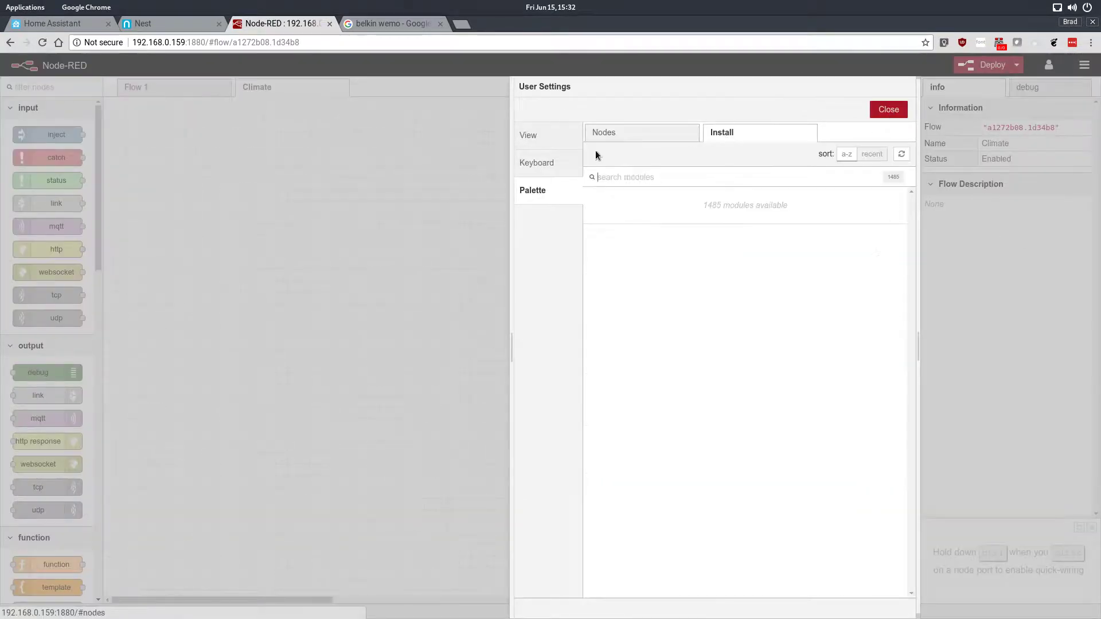
{"action": "left_click", "coordinate": [639, 178]}
{"action": "type", "text": "time range"}
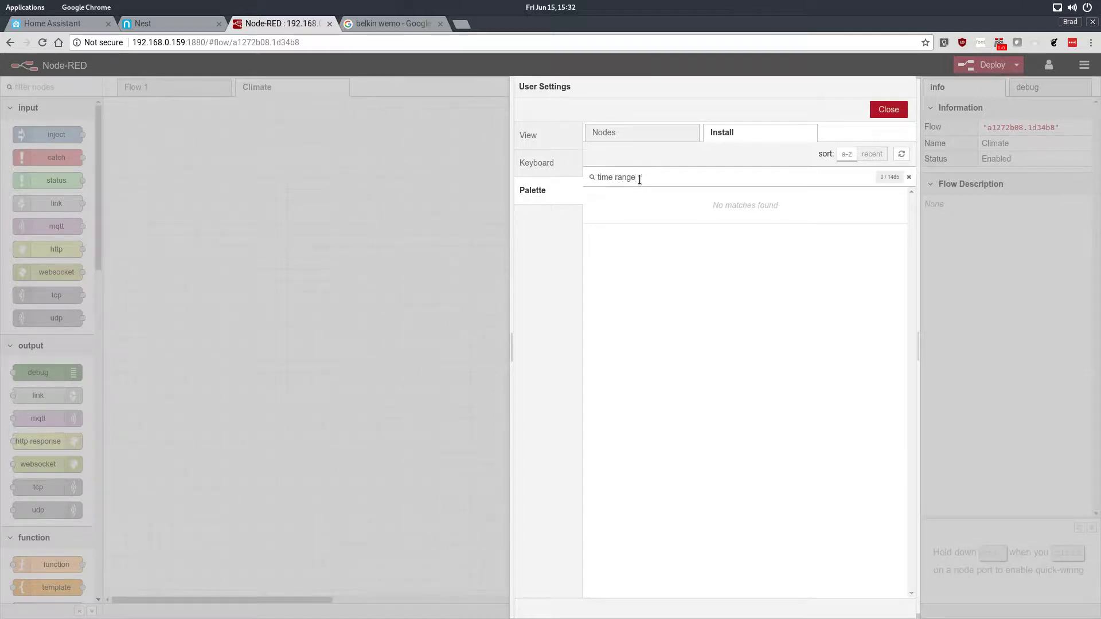
{"action": "left_click", "coordinate": [615, 178]}
{"action": "key", "text": "BackSpace"}
{"action": "type", "text": "-"}
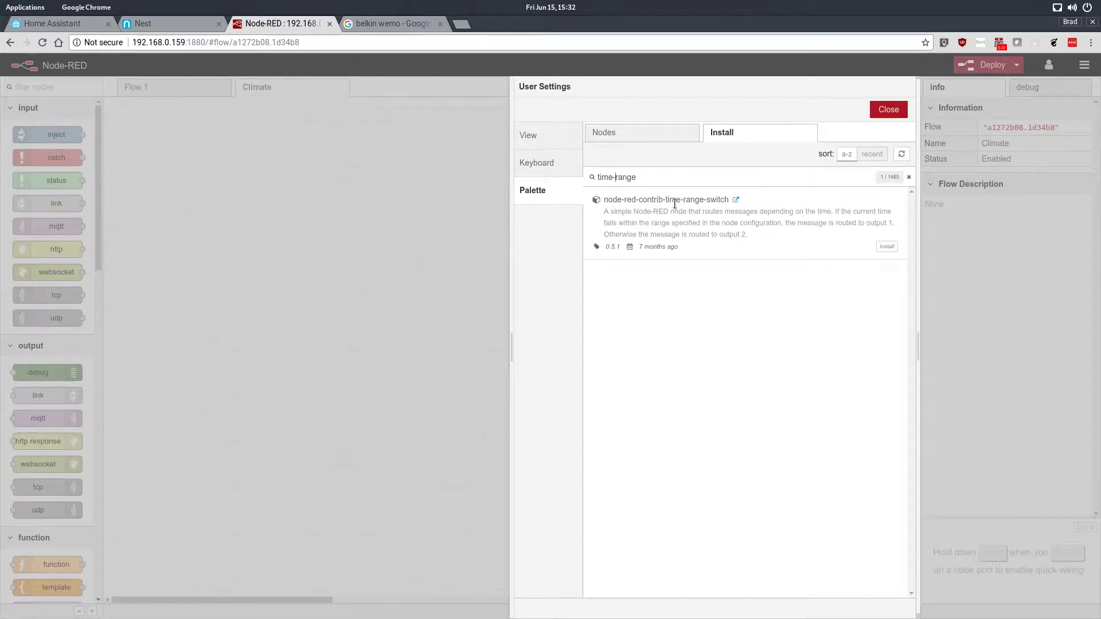
{"action": "left_click", "coordinate": [891, 248]}
Step: Search the palette for stop, install node-red-contrib-stoptimer, and close the user settings
{"action": "left_click", "coordinate": [655, 136]}
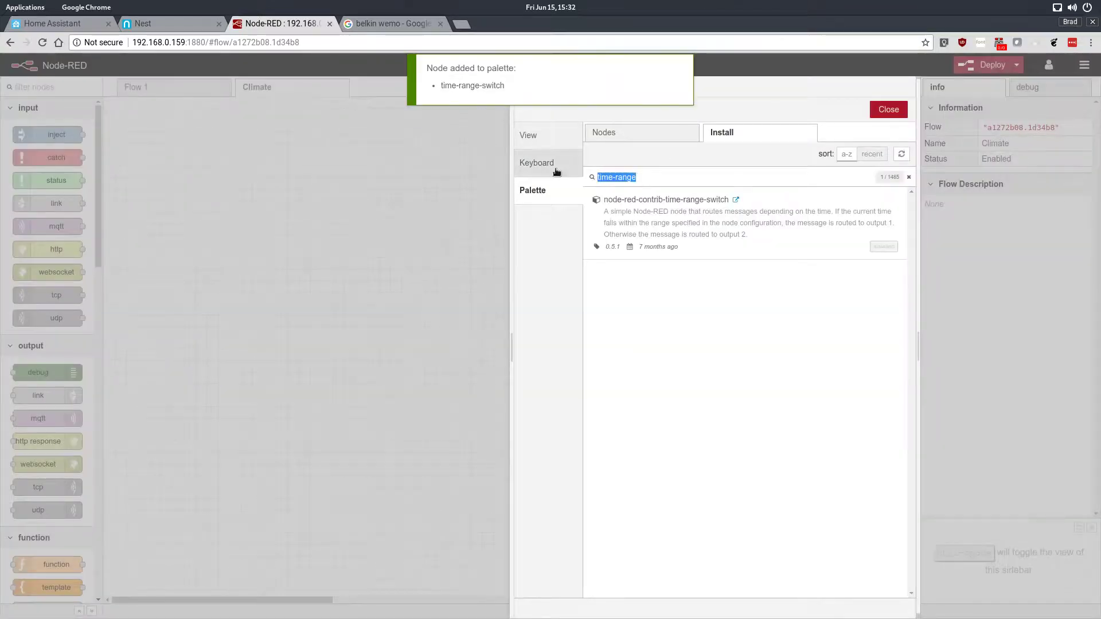
{"action": "type", "text": "stop"}
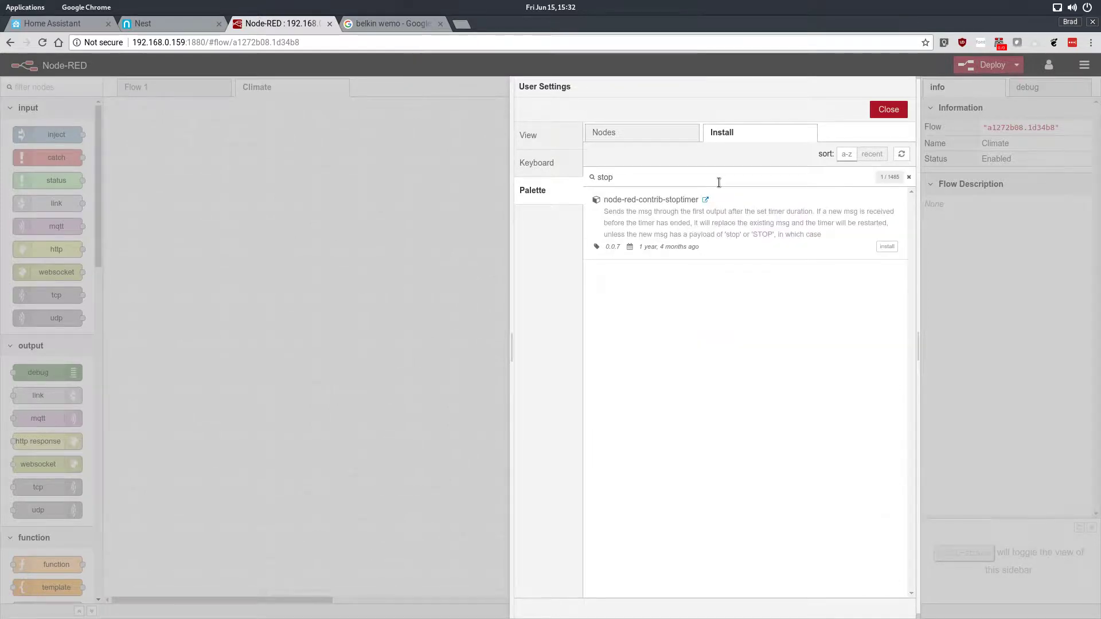
{"action": "left_click", "coordinate": [886, 247]}
{"action": "left_click", "coordinate": [658, 135]}
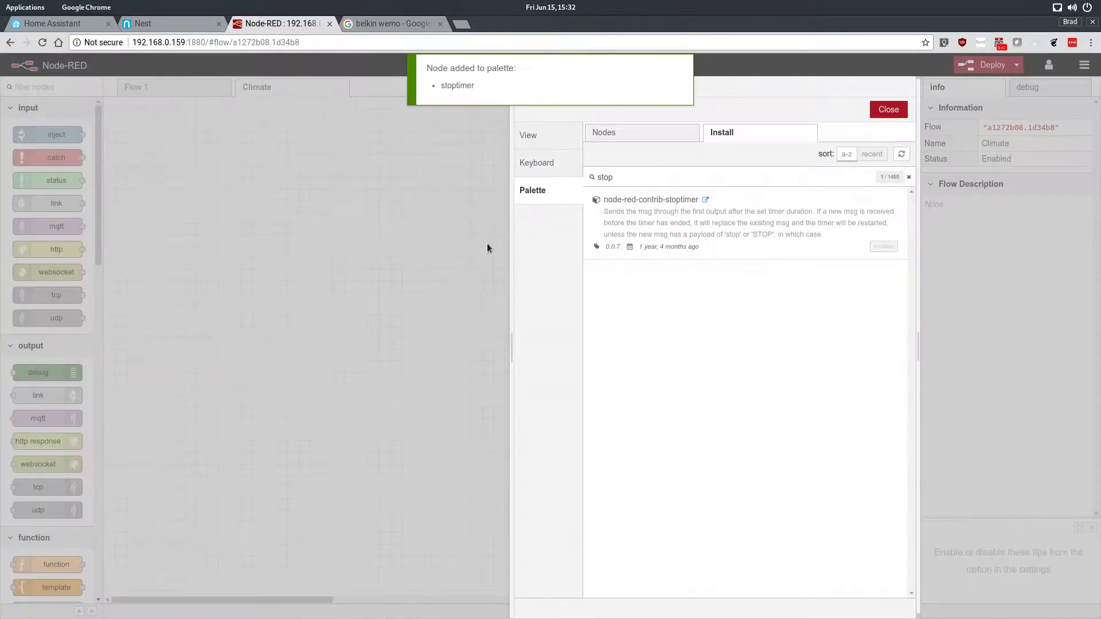
{"action": "left_click", "coordinate": [889, 110]}
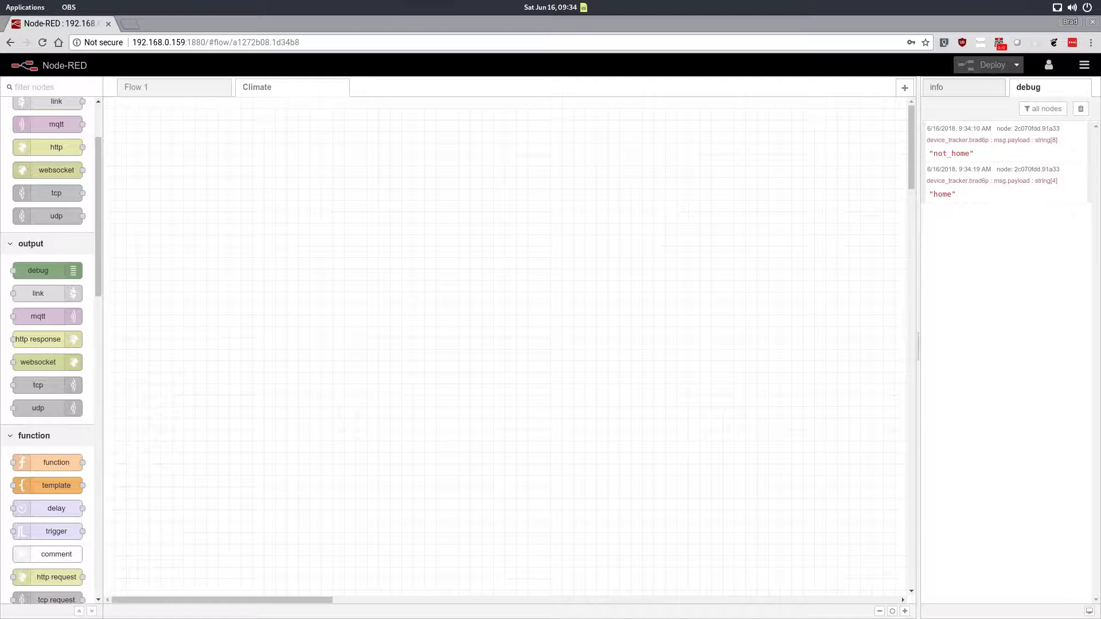
{"action": "left_click_drag", "start_coordinate": [101, 160], "coordinate": [87, 356]}
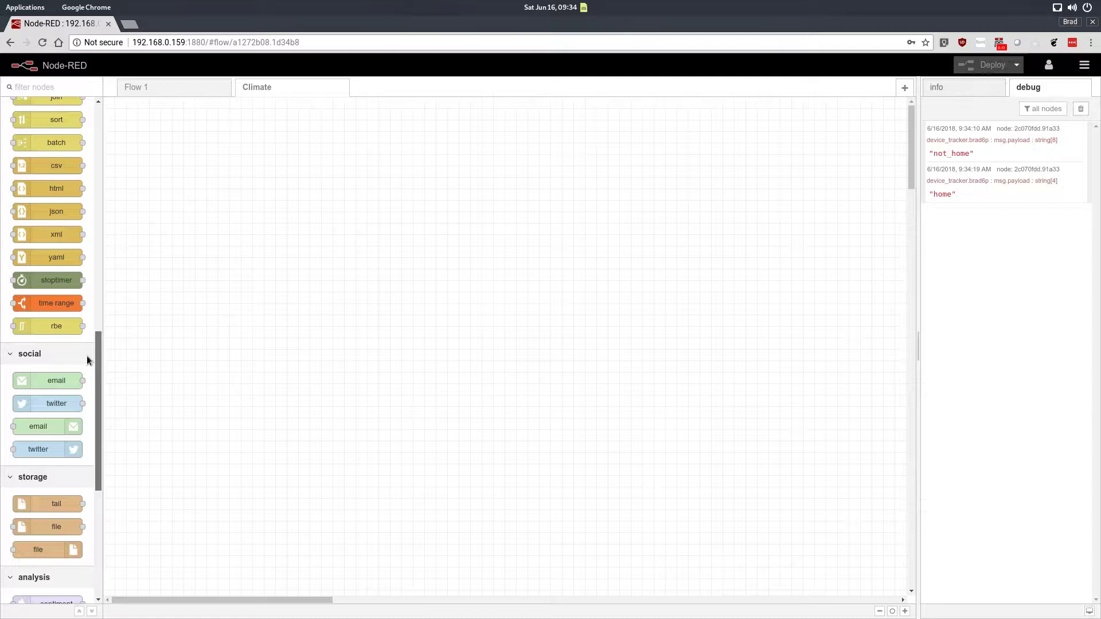
{"action": "left_click_drag", "start_coordinate": [96, 358], "coordinate": [109, 487]}
{"action": "left_click_drag", "start_coordinate": [40, 451], "coordinate": [182, 280]}
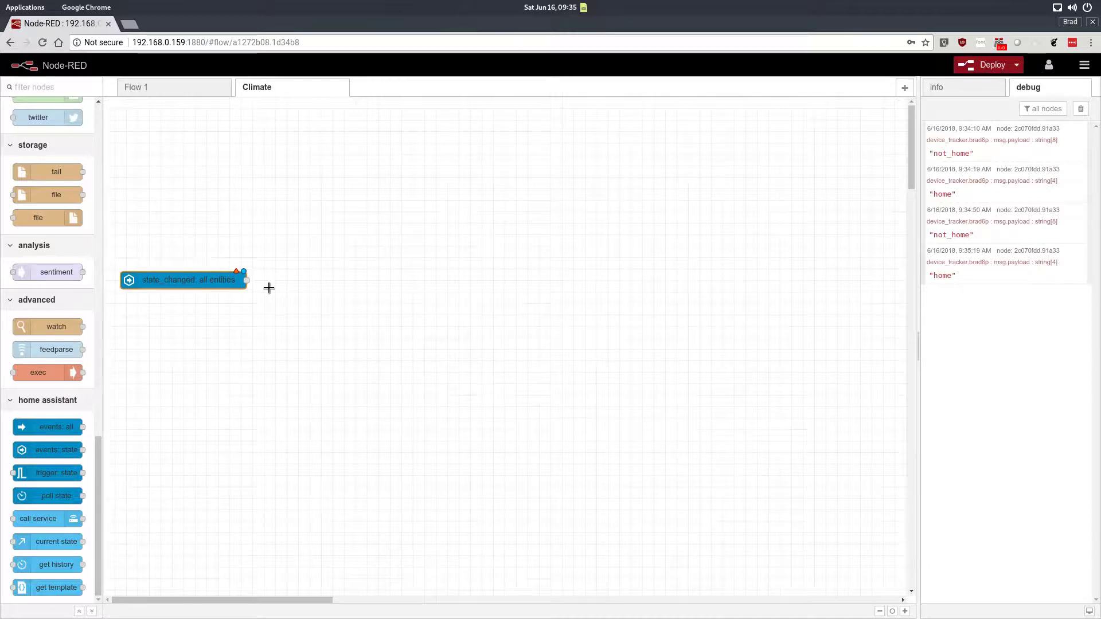
{"action": "key", "text": "Delete"}
{"action": "left_click_drag", "start_coordinate": [95, 490], "coordinate": [101, 153]}
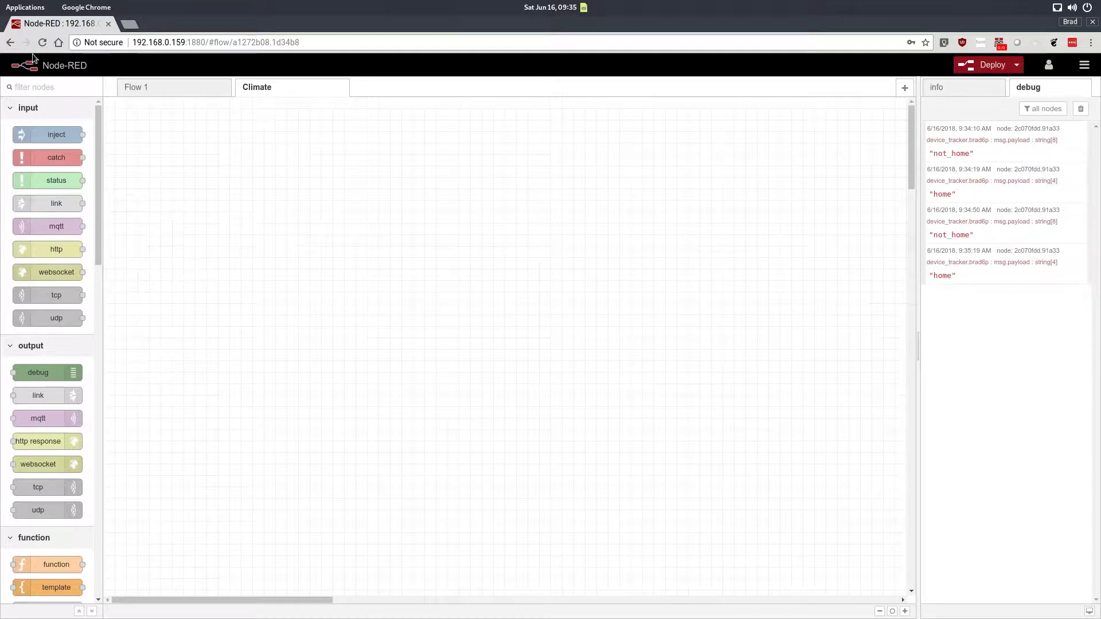
Step: Add an inject node with topic State Polling that repeats at an interval of every 10 seconds
{"action": "left_click_drag", "start_coordinate": [40, 136], "coordinate": [188, 177]}
{"action": "double_click", "coordinate": [199, 176]}
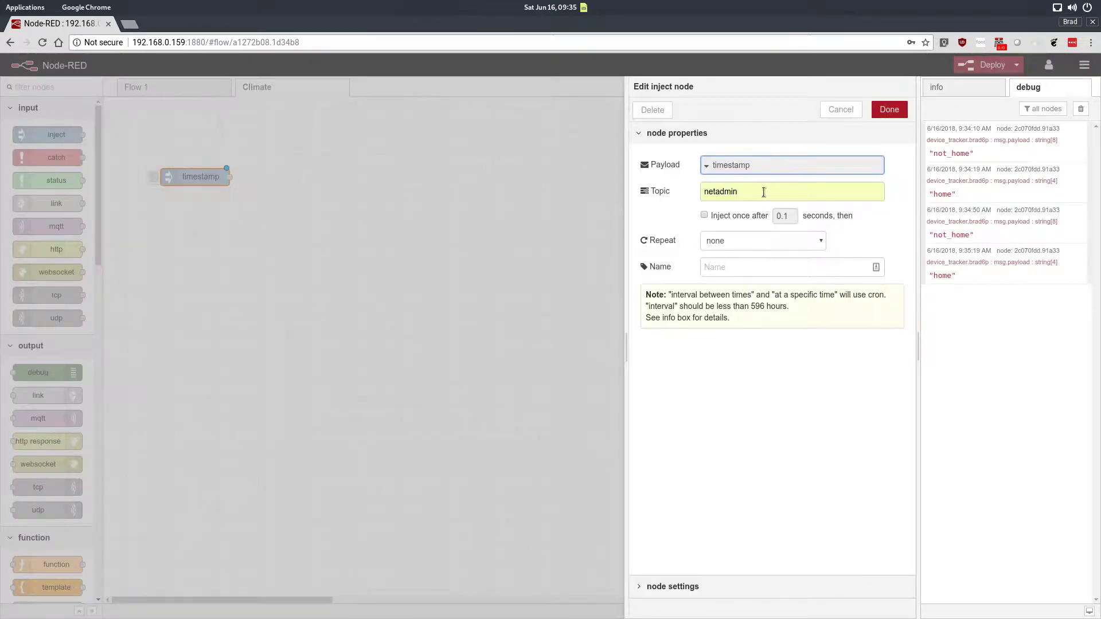
{"action": "left_click_drag", "start_coordinate": [761, 197], "coordinate": [649, 201]}
{"action": "key", "text": "BackSpace"}
{"action": "left_click", "coordinate": [745, 240]}
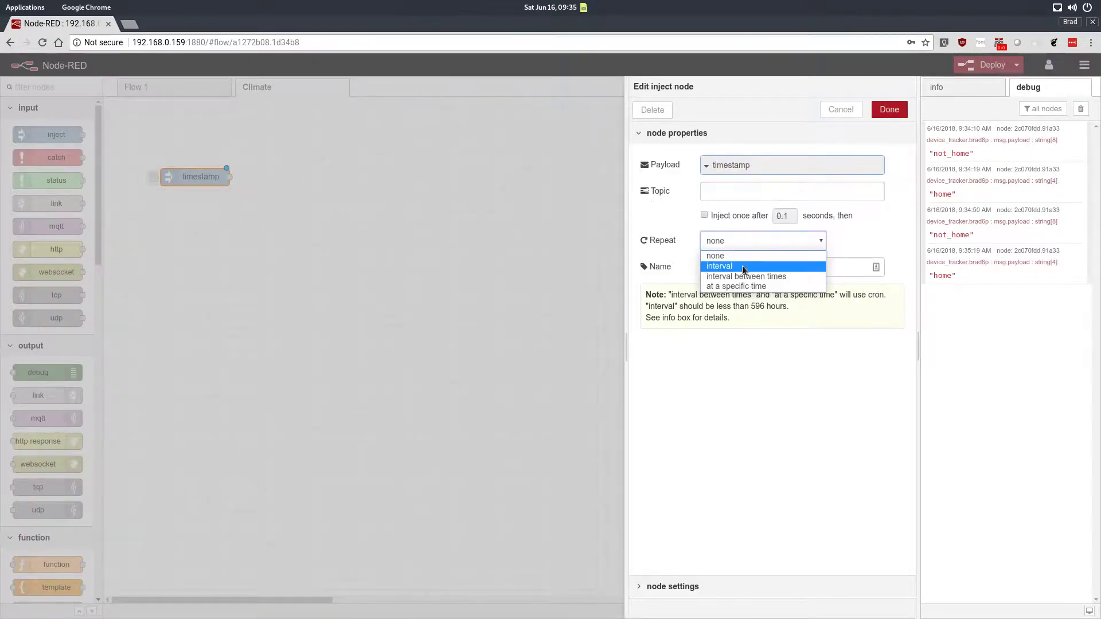
{"action": "left_click", "coordinate": [742, 266]}
{"action": "double_click", "coordinate": [739, 267]}
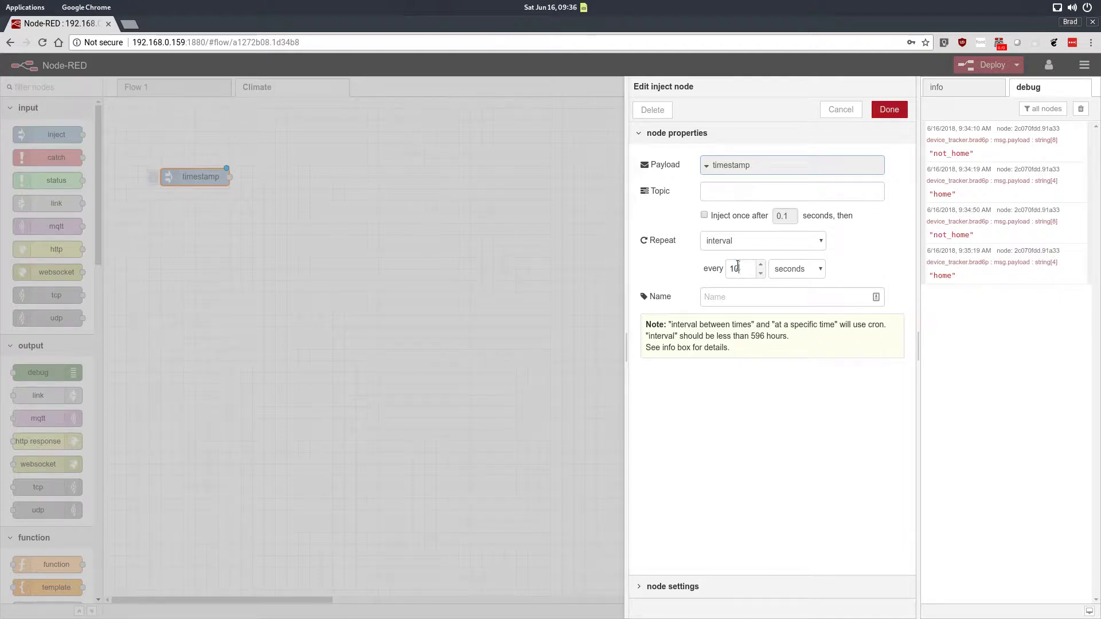
{"action": "left_click", "coordinate": [744, 196]}
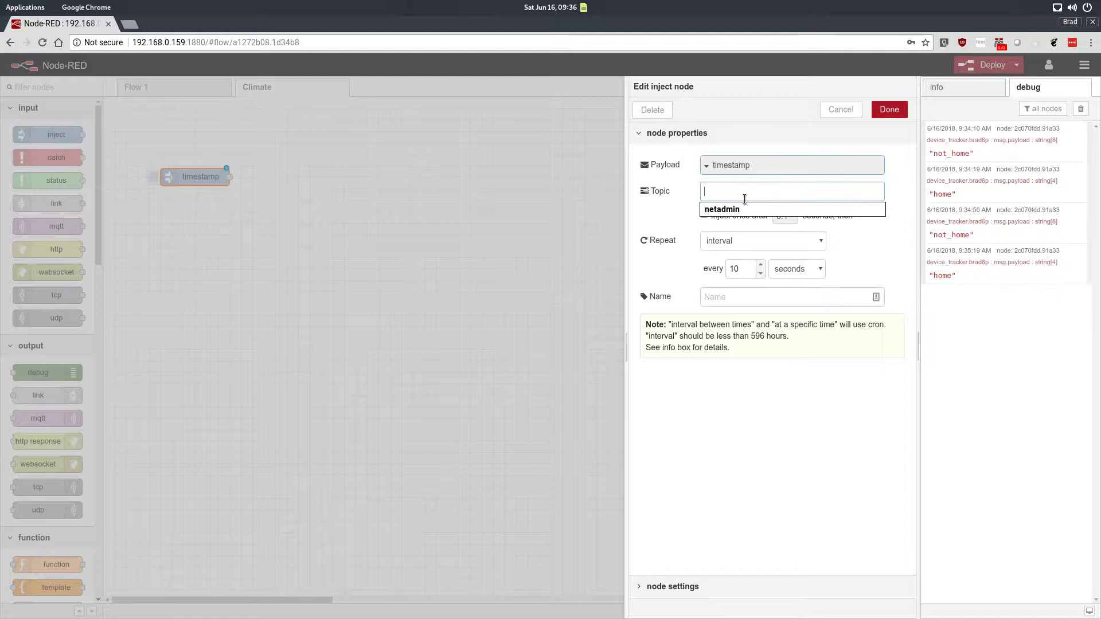
{"action": "type", "text": "State Polling"}
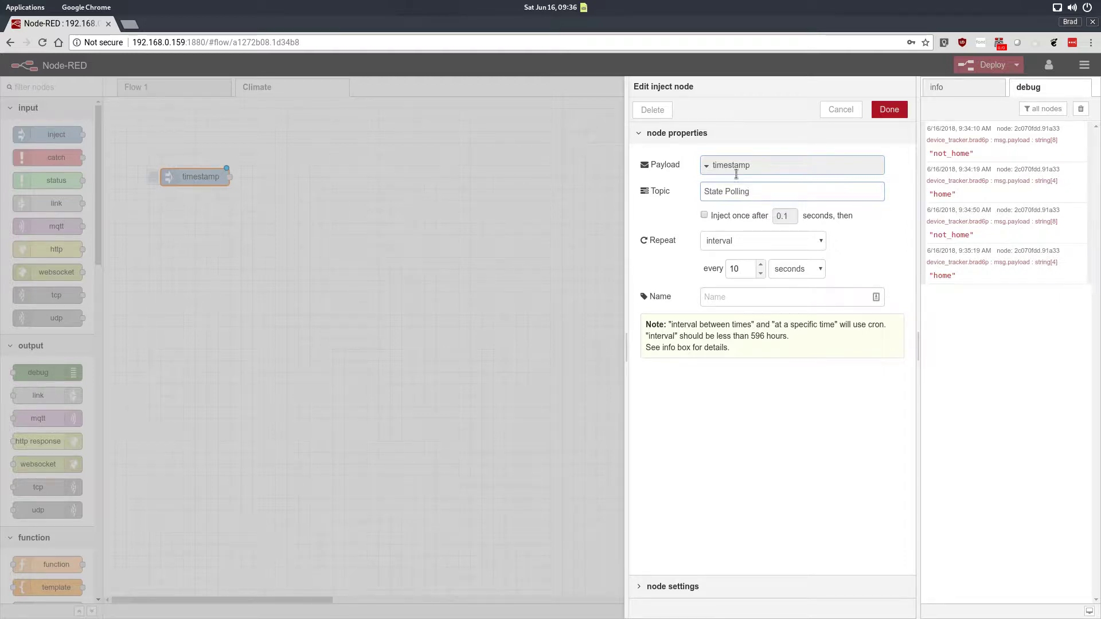
{"action": "left_click", "coordinate": [889, 110]}
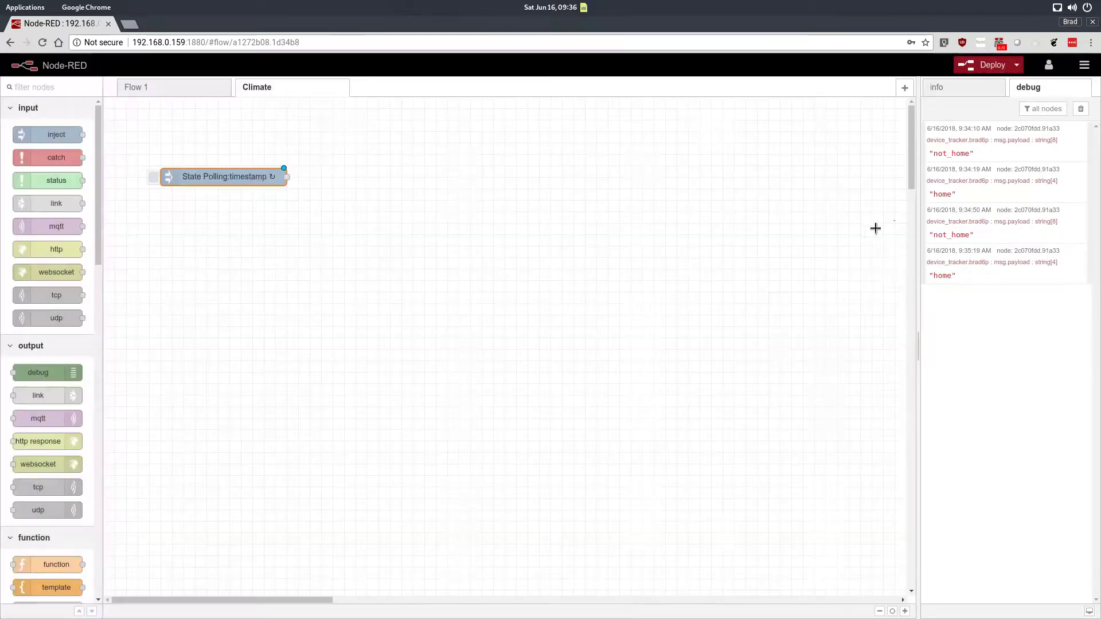
Step: Filter the debug sidebar to show messages from the current flow only
{"action": "left_click", "coordinate": [1047, 109]}
{"action": "left_click", "coordinate": [1061, 135]}
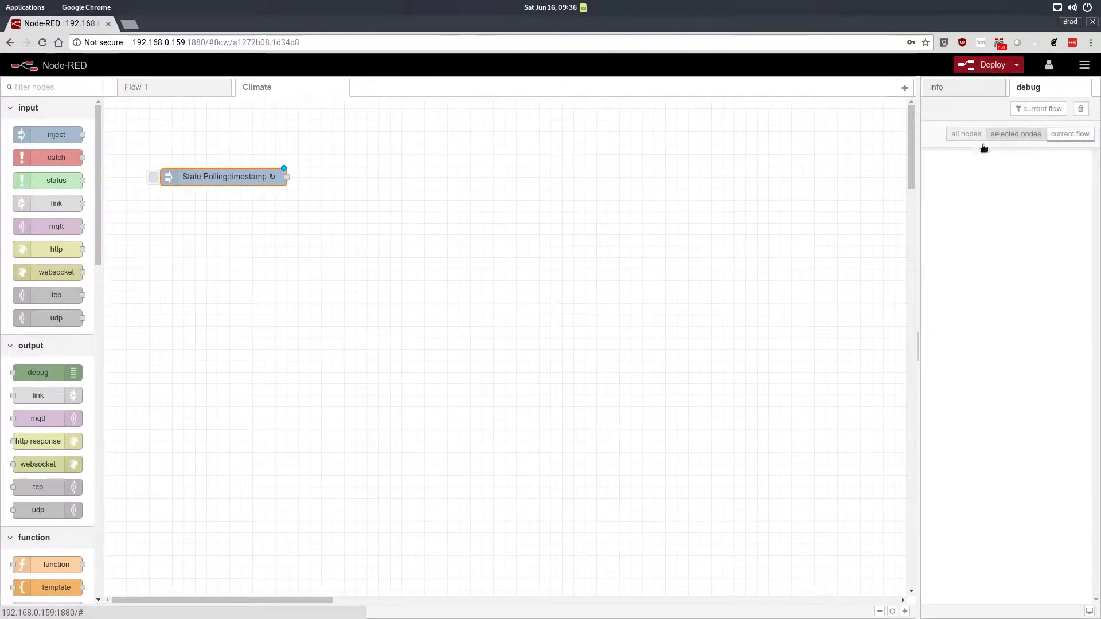
{"action": "left_click", "coordinate": [570, 207]}
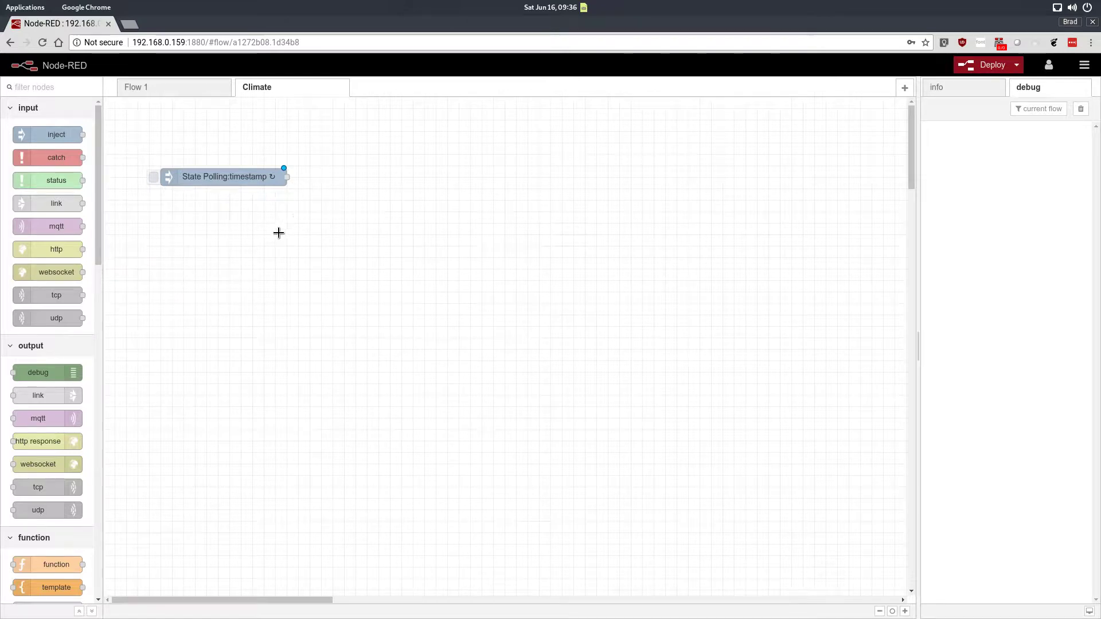
Step: Add a current state node named Nest Operating State for entity sensor.hallway_thermostat_nest_hvac_state
{"action": "left_click_drag", "start_coordinate": [97, 195], "coordinate": [355, 180]}
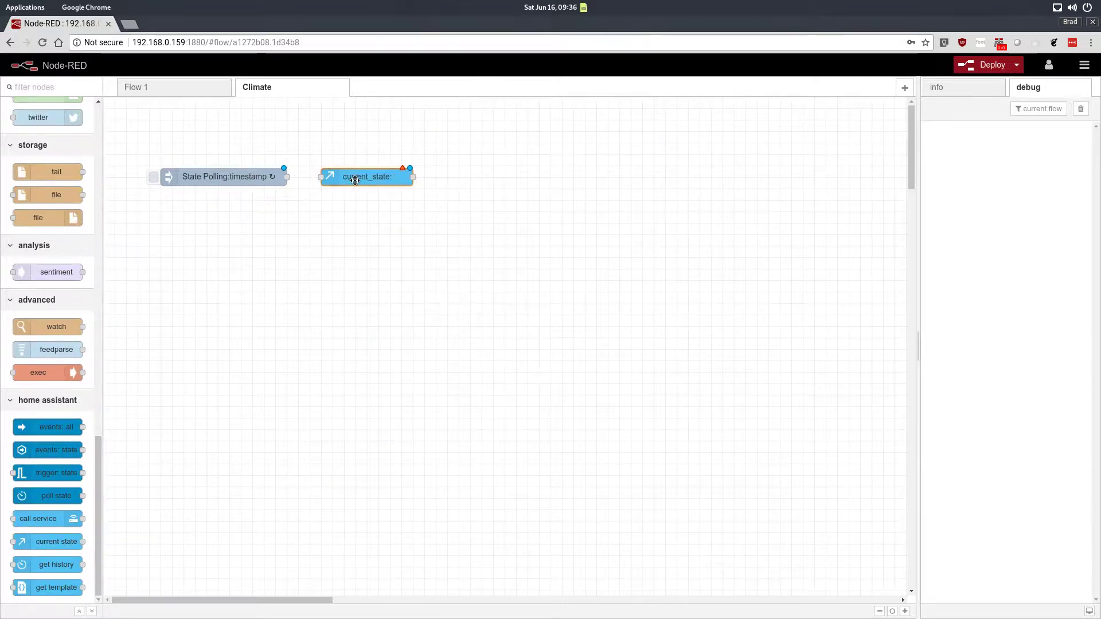
{"action": "double_click", "coordinate": [355, 180]}
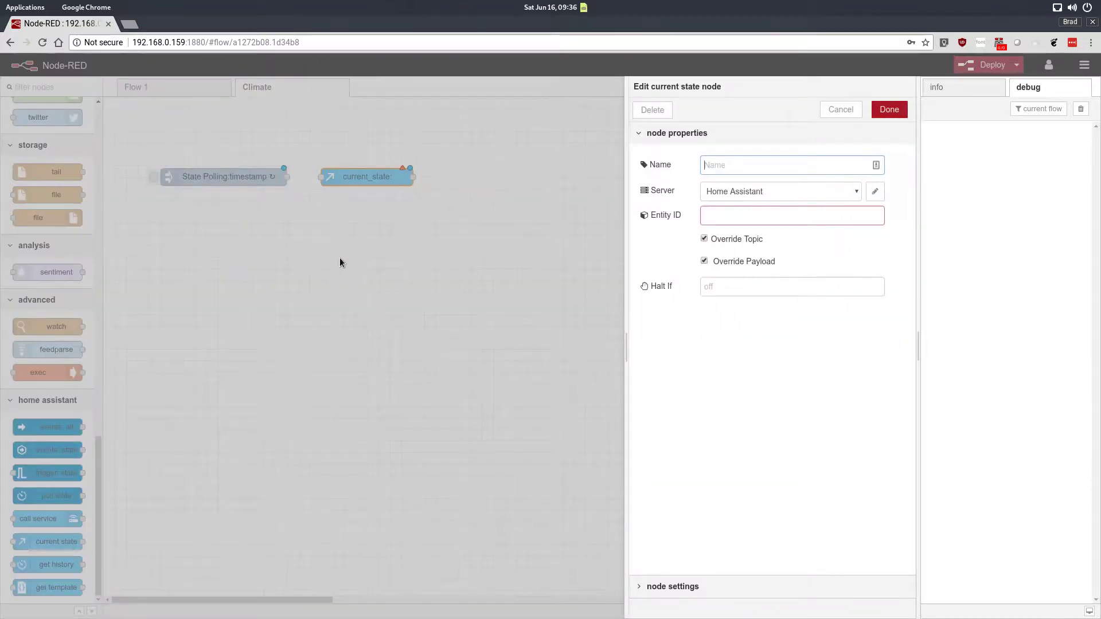
{"action": "double_click", "coordinate": [754, 165]}
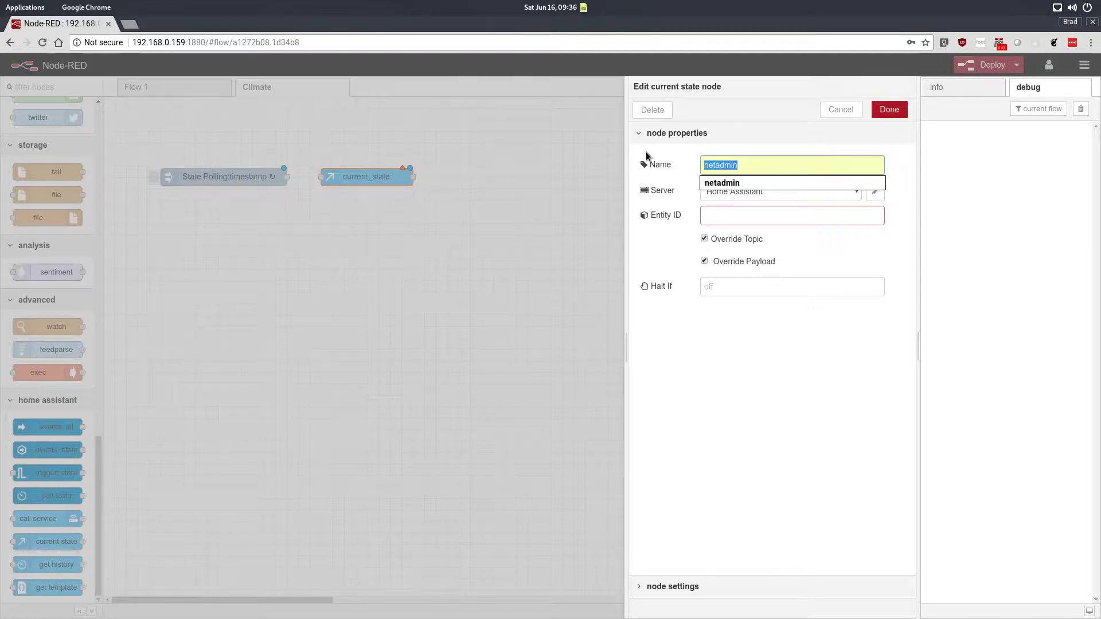
{"action": "type", "text": "Ne"}
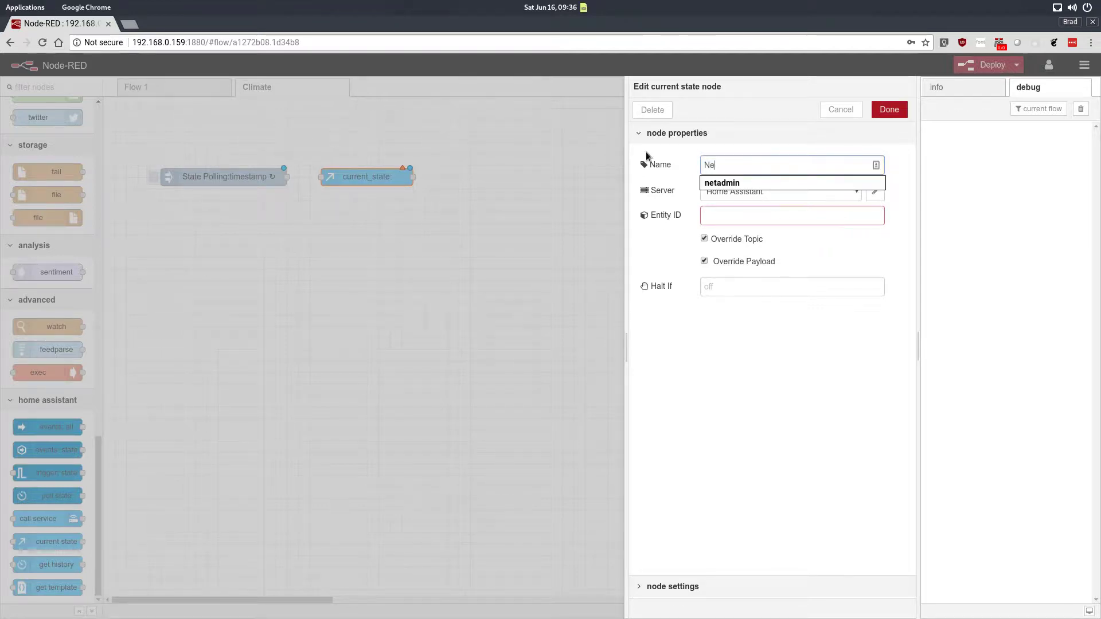
{"action": "type", "text": "st Operating State"}
{"action": "left_click", "coordinate": [761, 209]}
{"action": "type", "text": "s"}
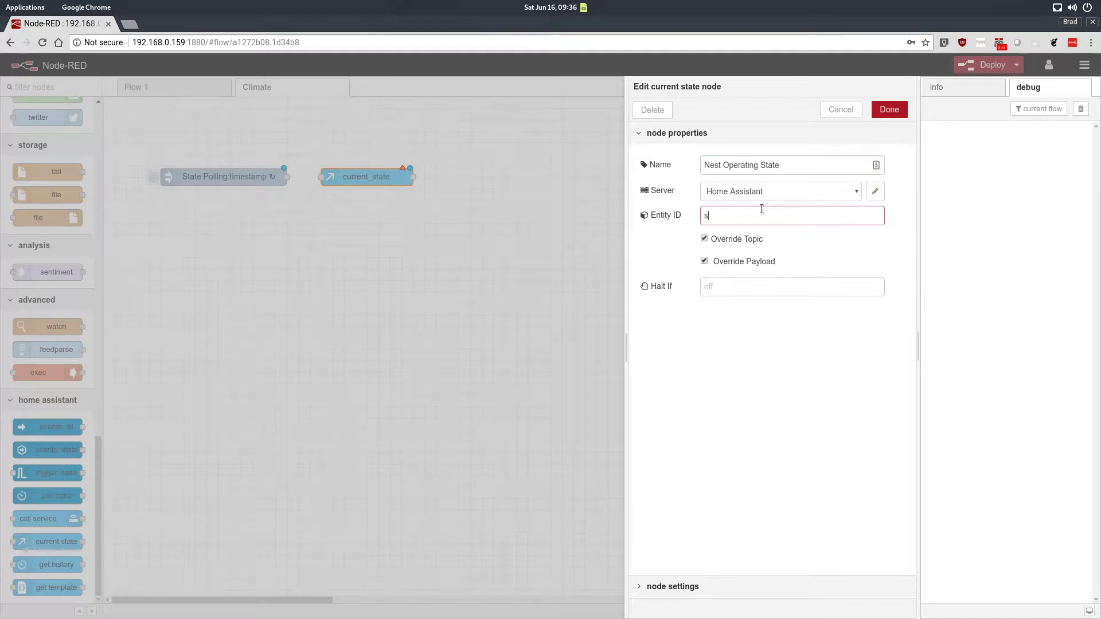
{"action": "type", "text": "ensor.ha"}
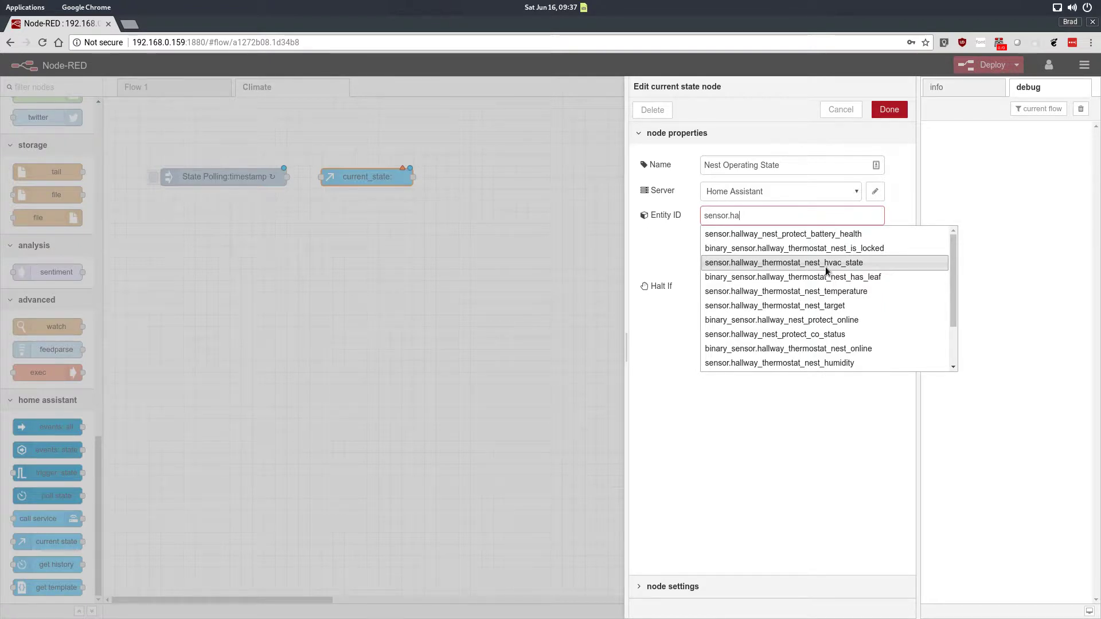
{"action": "left_click", "coordinate": [795, 263]}
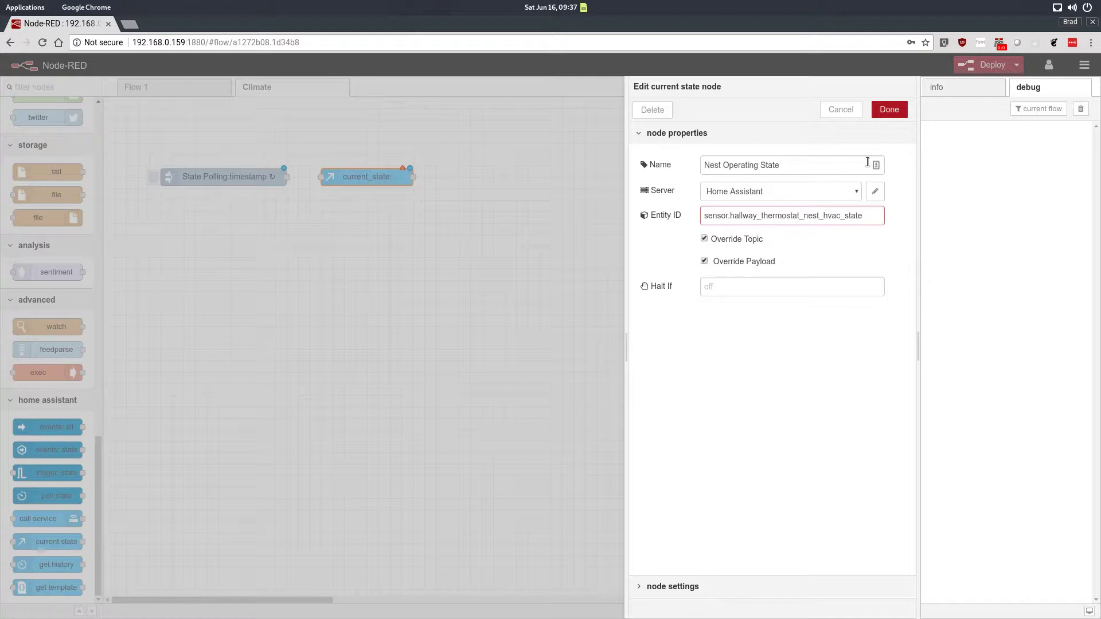
{"action": "left_click", "coordinate": [889, 110]}
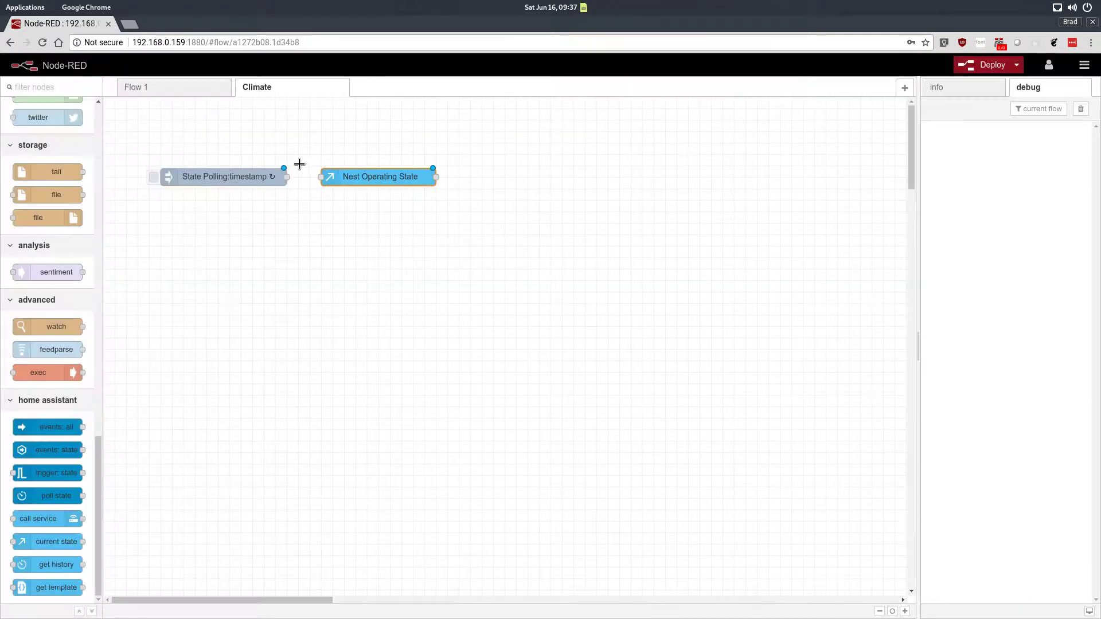
Step: Wire the inject into the current state node, connect its output to a new debug node, and deploy
{"action": "left_click_drag", "start_coordinate": [287, 177], "coordinate": [321, 176]}
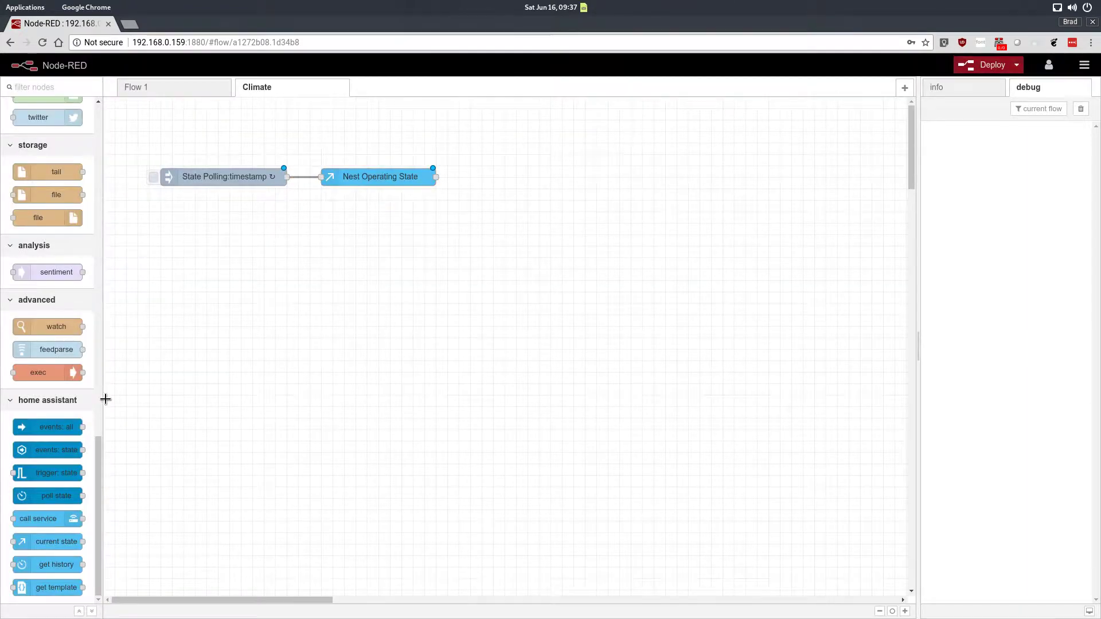
{"action": "left_click_drag", "start_coordinate": [98, 450], "coordinate": [113, 149]}
{"action": "left_click_drag", "start_coordinate": [33, 335], "coordinate": [516, 198]}
{"action": "left_click_drag", "start_coordinate": [434, 176], "coordinate": [477, 200]}
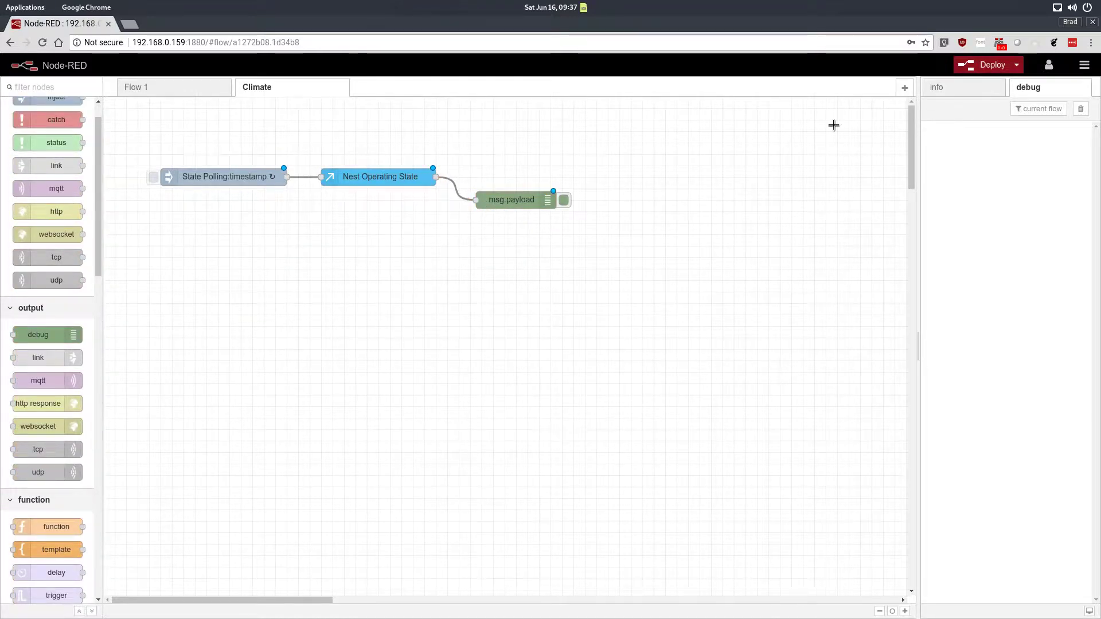
{"action": "left_click", "coordinate": [987, 65]}
Step: Place Node-RED beside the Nest window and trigger the State Polling inject node manually
{"action": "key", "text": "super+Down"}
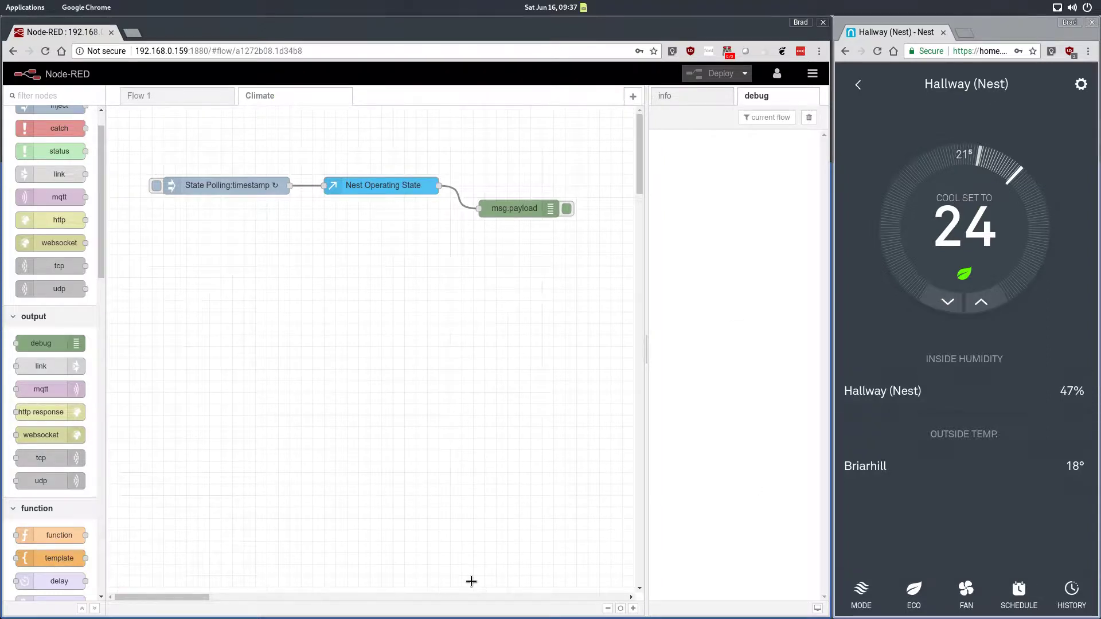
{"action": "left_click", "coordinate": [156, 186]}
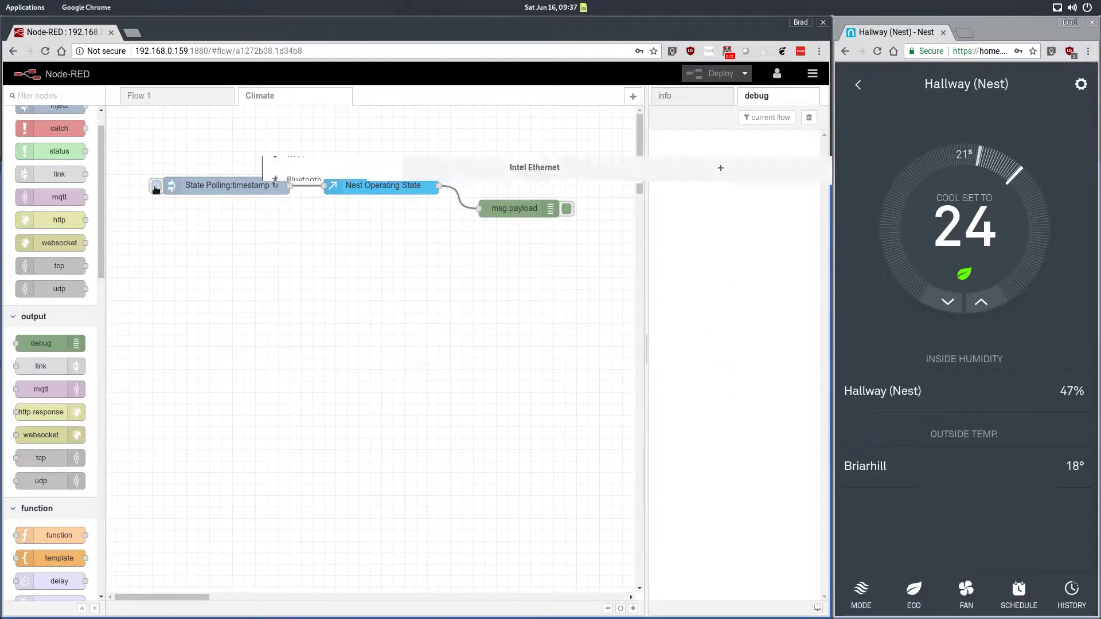
{"action": "left_click", "coordinate": [155, 188]}
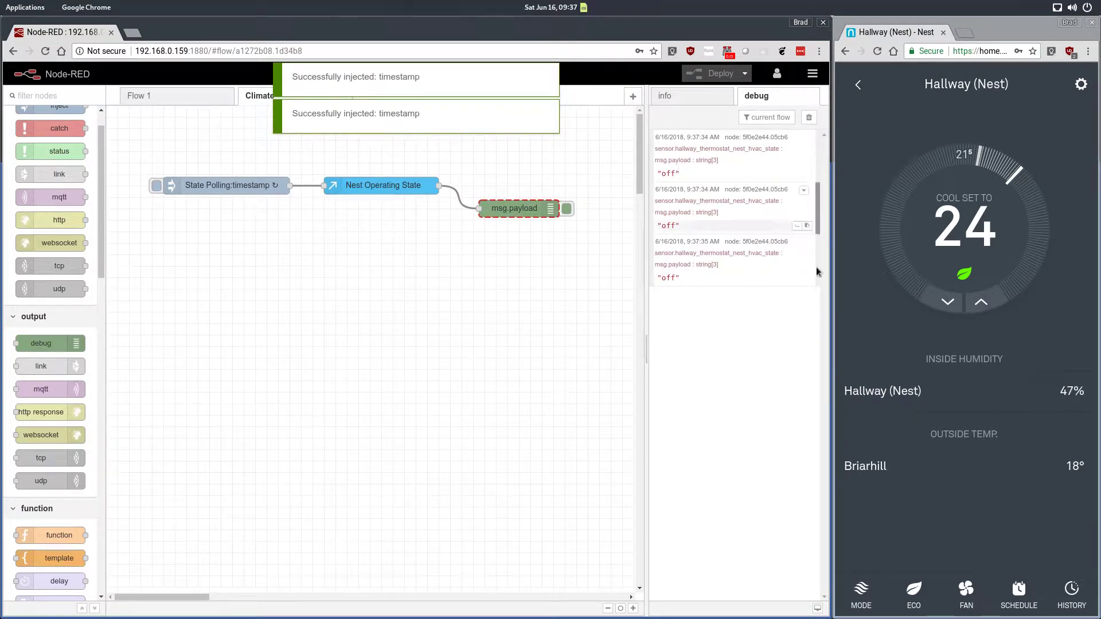
Step: Lower the Nest thermostat setpoint four steps to 20.5 and trigger the inject node again
{"action": "left_click", "coordinate": [948, 302]}
{"action": "left_click", "coordinate": [948, 302]}
{"action": "left_click", "coordinate": [947, 302]}
{"action": "left_click", "coordinate": [948, 302]}
{"action": "left_click", "coordinate": [947, 303]}
{"action": "left_click", "coordinate": [948, 303]}
{"action": "left_click", "coordinate": [948, 302]}
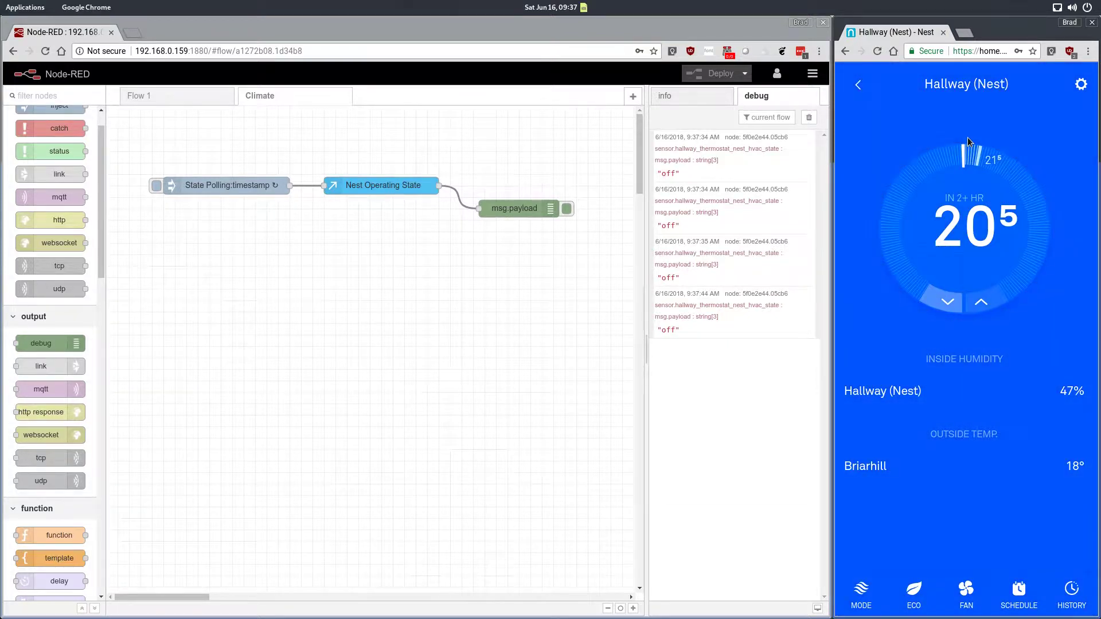
{"action": "left_click", "coordinate": [156, 185]}
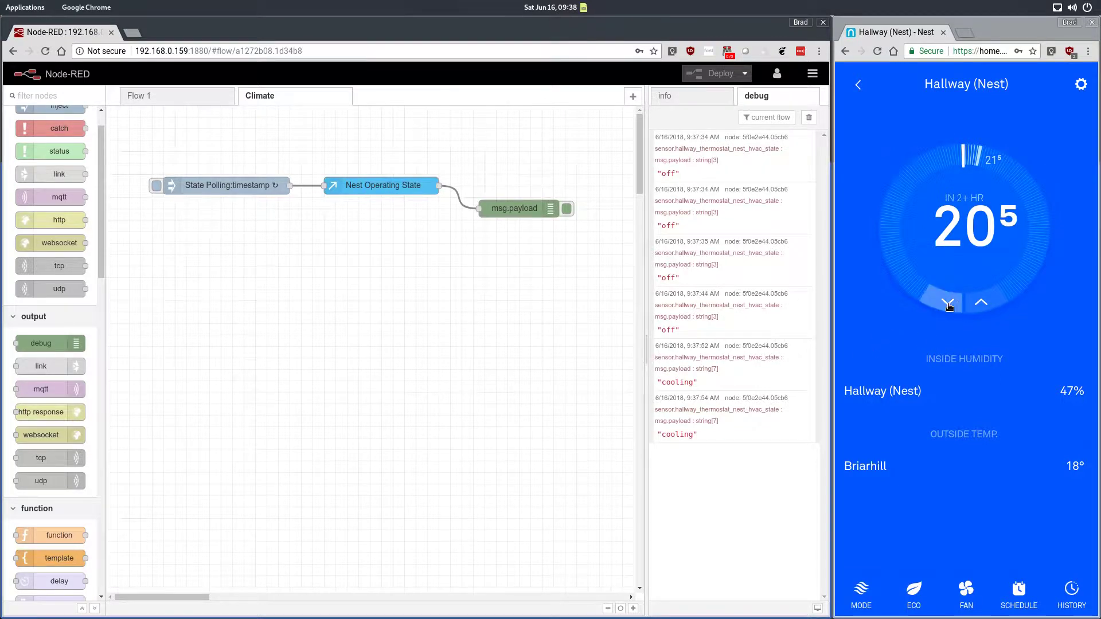
Step: Raise the Nest thermostat's cooling setpoint to 24
{"action": "left_click", "coordinate": [978, 304]}
{"action": "left_click", "coordinate": [978, 304]}
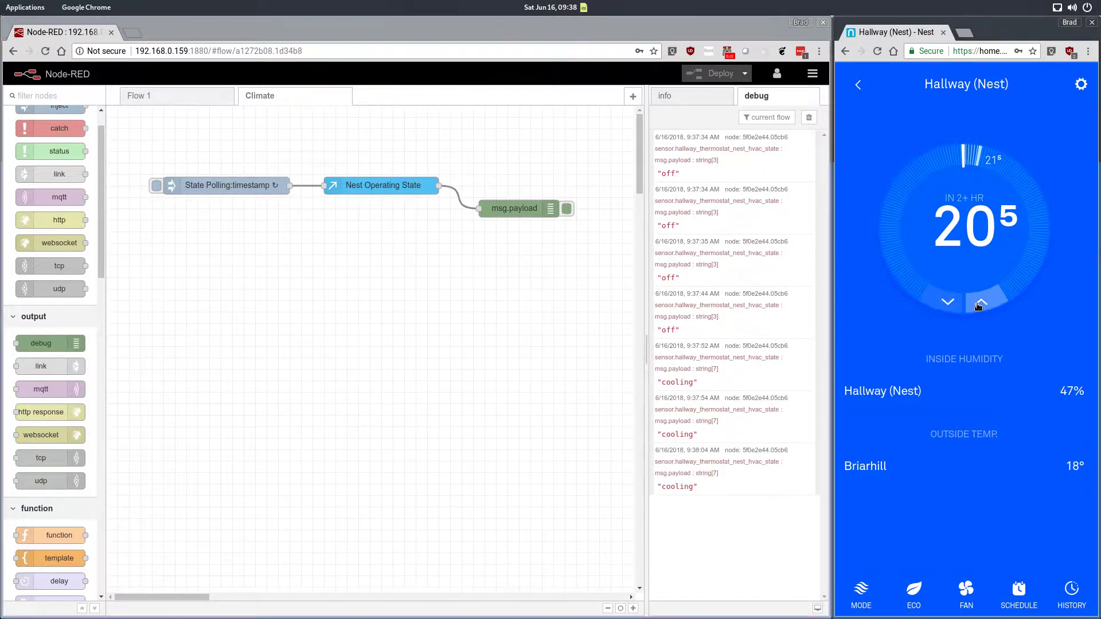
{"action": "left_click", "coordinate": [978, 304]}
{"action": "left_click", "coordinate": [978, 303]}
{"action": "left_click", "coordinate": [978, 303]}
{"action": "left_click", "coordinate": [978, 304]}
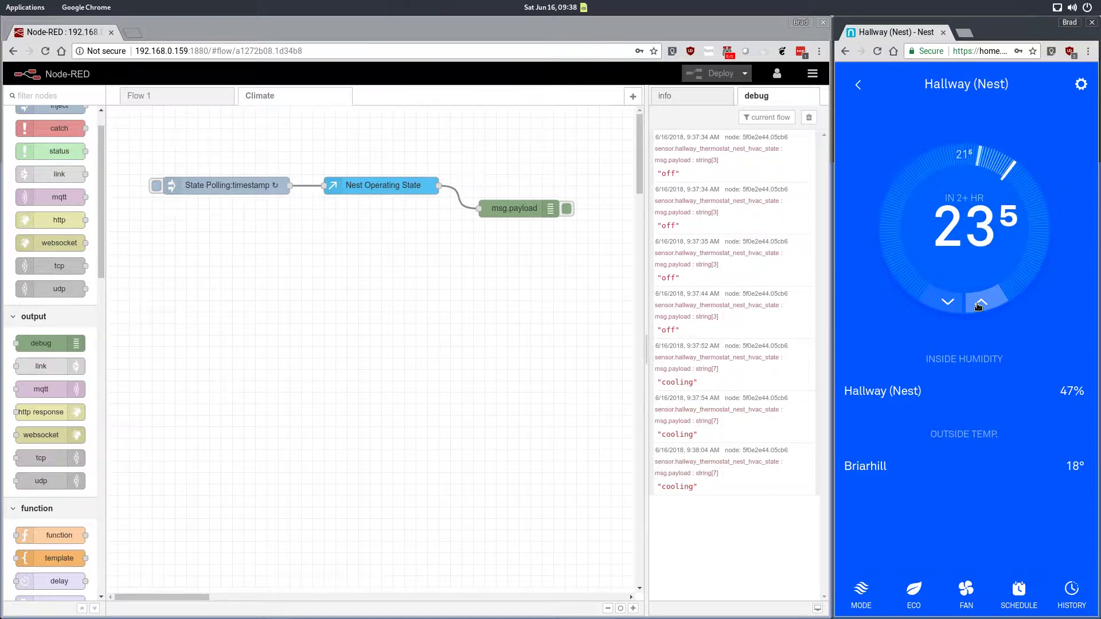
{"action": "left_click", "coordinate": [978, 304]}
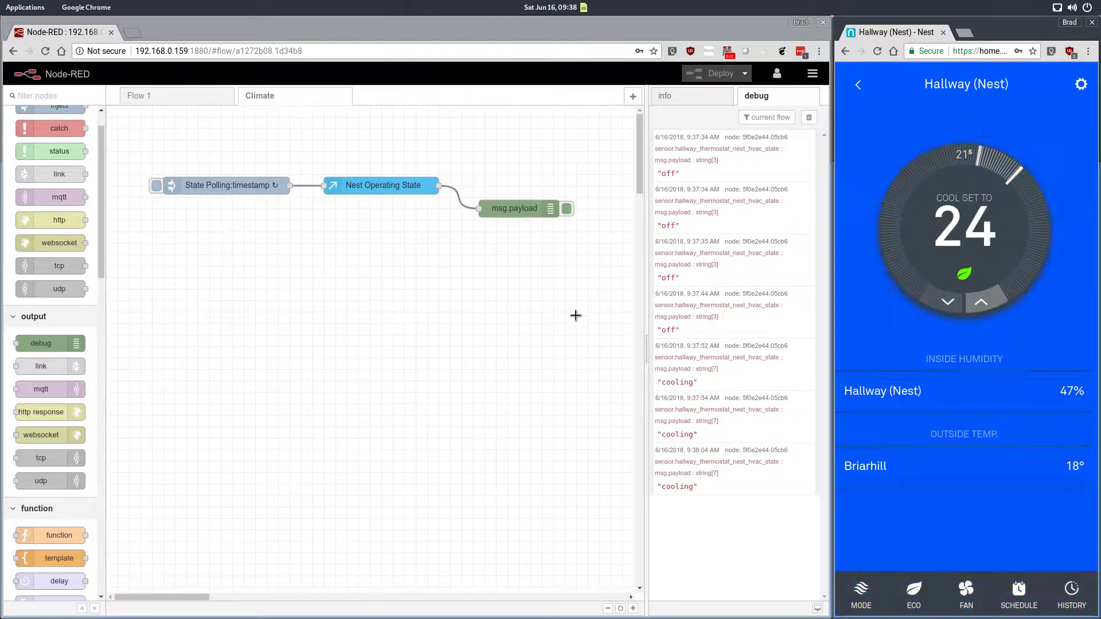
Step: Return to the Node-RED editor and move the debug node below the flow
{"action": "key", "text": "super+Up"}
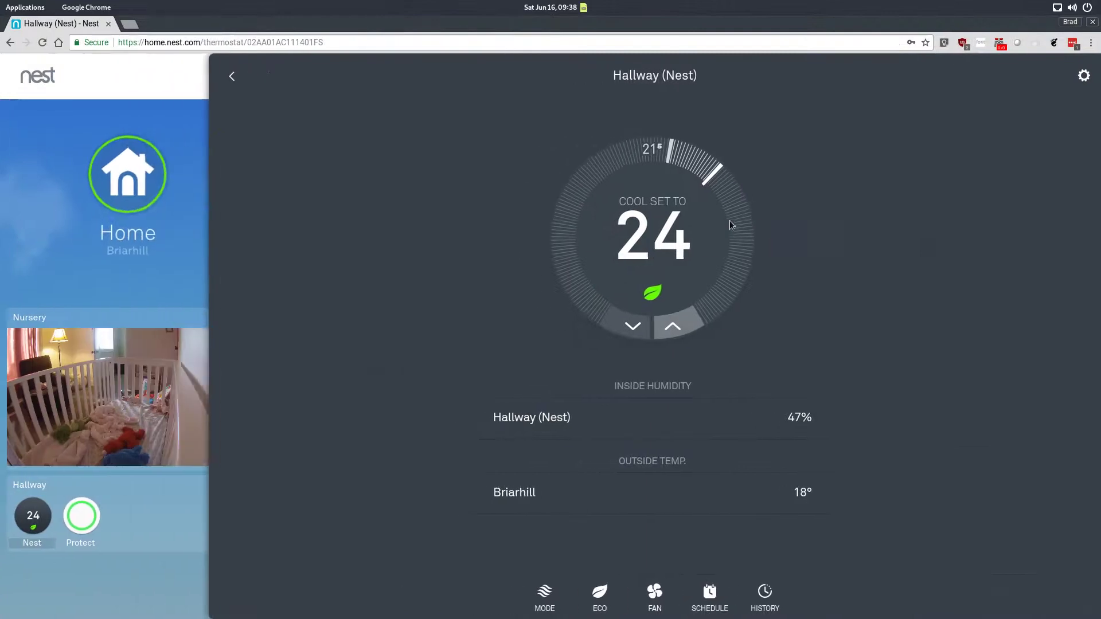
{"action": "key", "text": "super"}
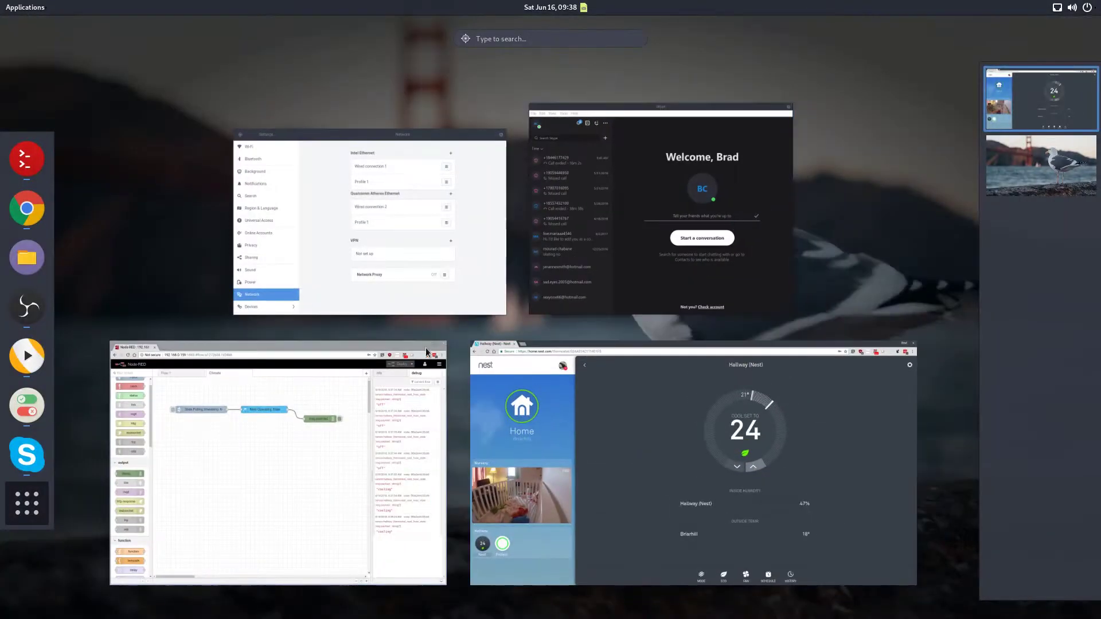
{"action": "left_click", "coordinate": [332, 431]}
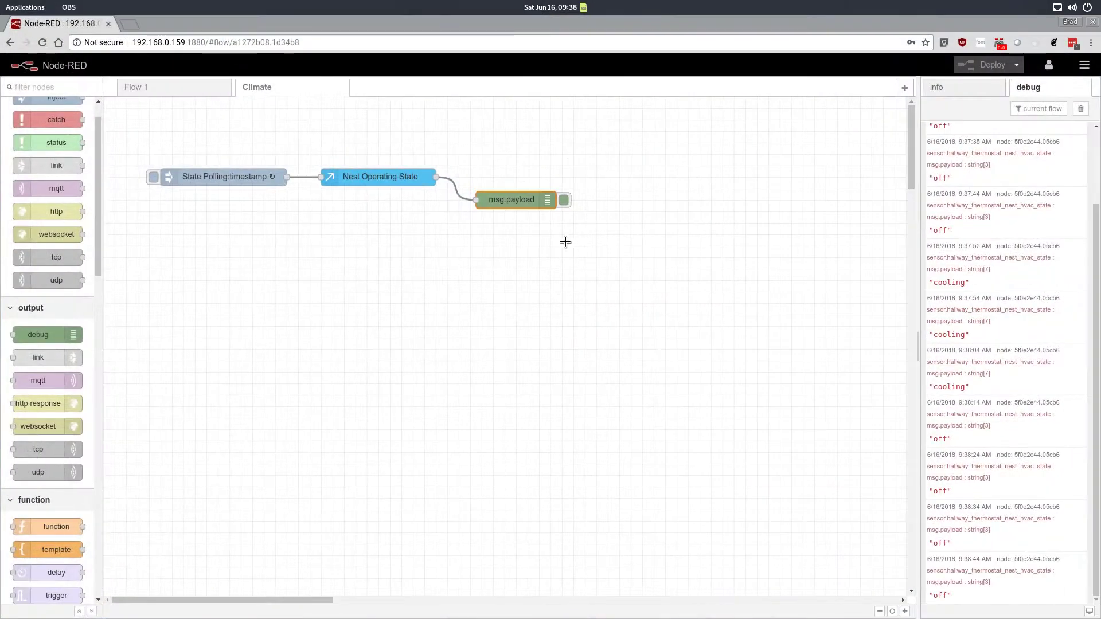
{"action": "left_click_drag", "start_coordinate": [489, 205], "coordinate": [356, 262]}
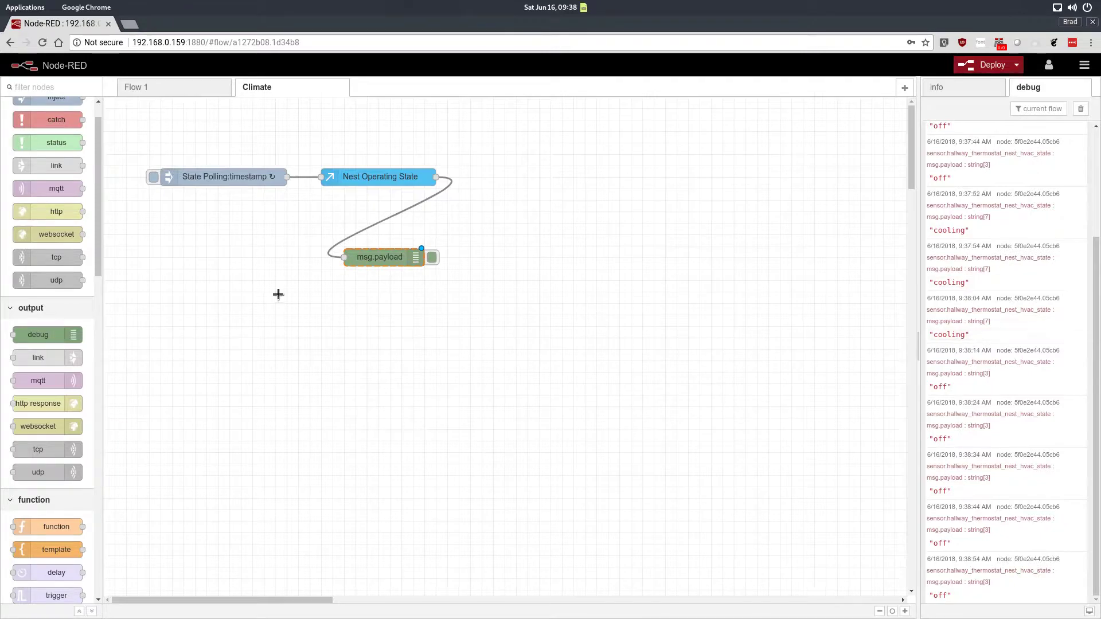
Step: Add a switch node to the right of the Nest Operating State node
{"action": "left_click_drag", "start_coordinate": [98, 227], "coordinate": [501, 180]}
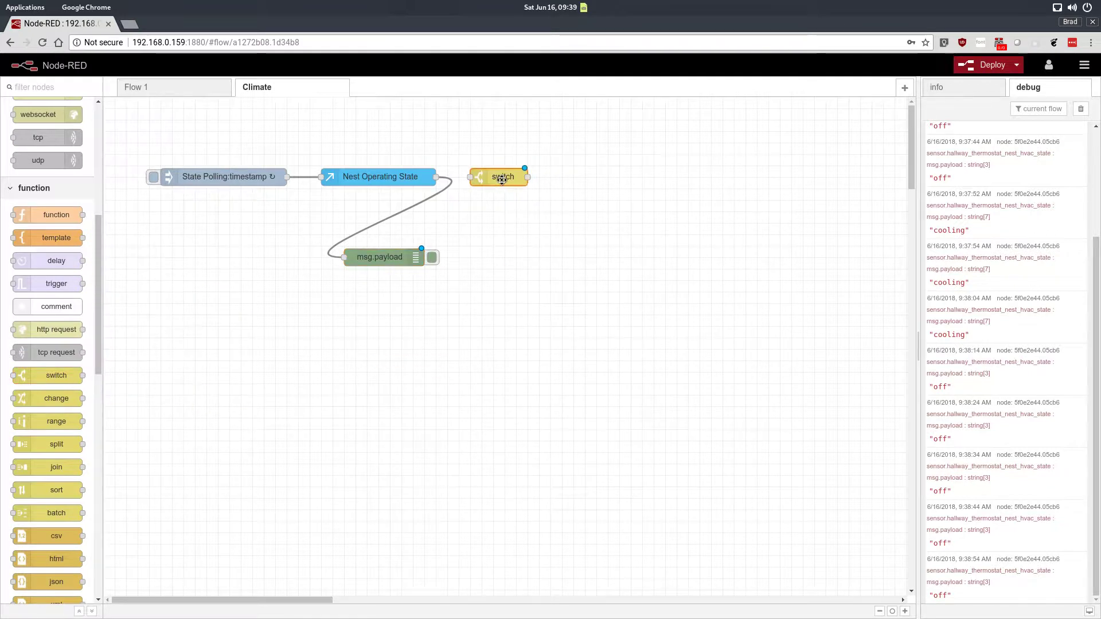
{"action": "left_click_drag", "start_coordinate": [343, 184], "coordinate": [333, 184]}
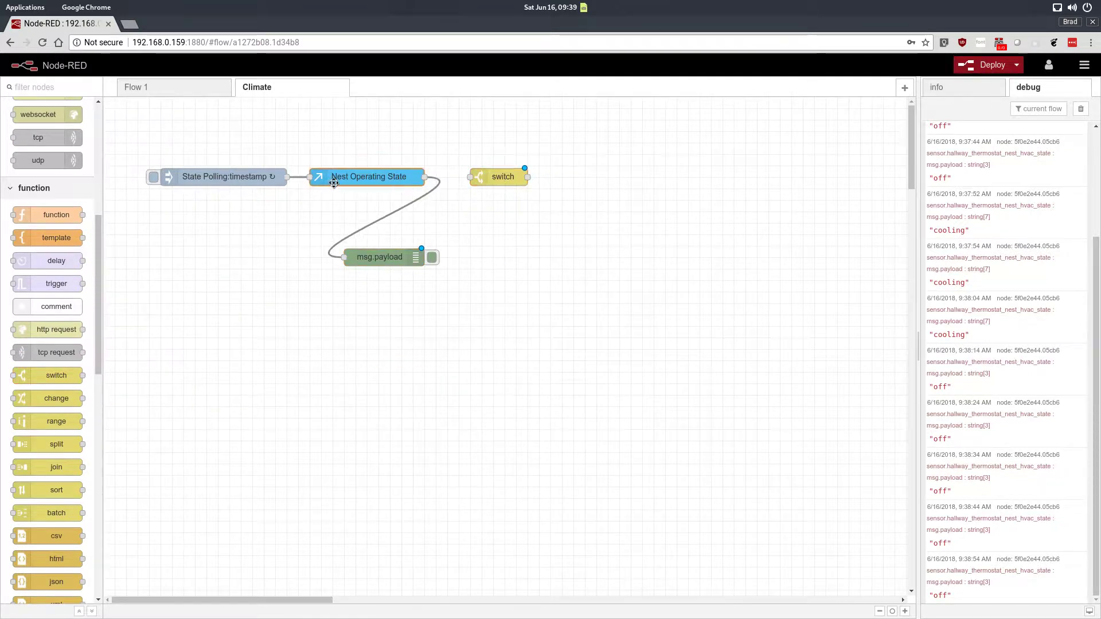
{"action": "left_click_drag", "start_coordinate": [502, 180], "coordinate": [491, 182]}
Step: Give the switch node three msg.payload rules matching heating, cooling and off
{"action": "double_click", "coordinate": [490, 182]}
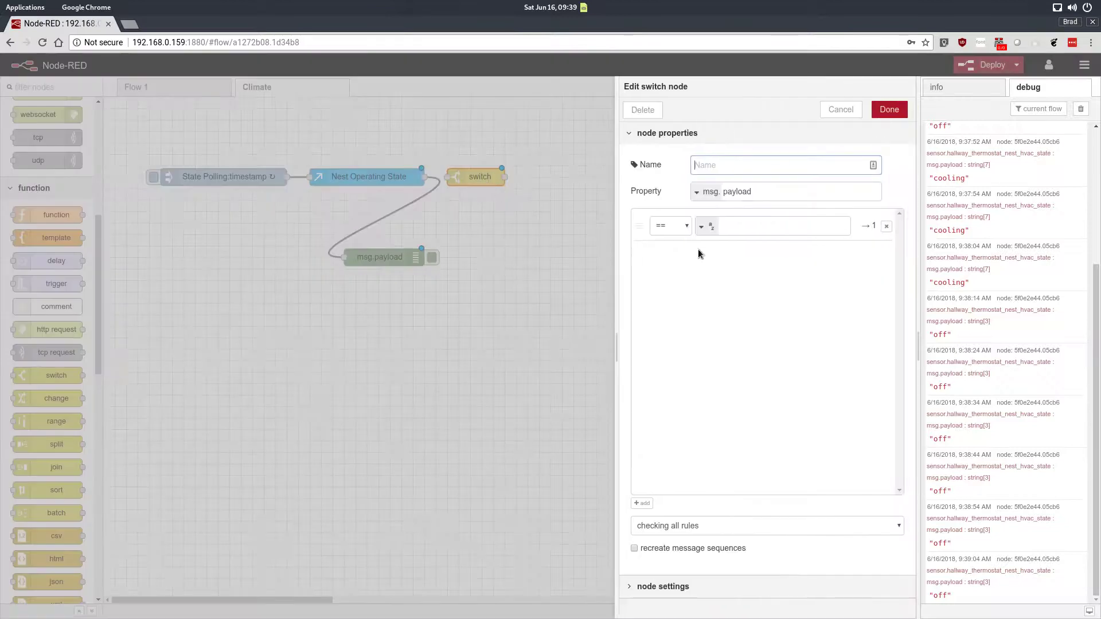
{"action": "left_click", "coordinate": [747, 224]}
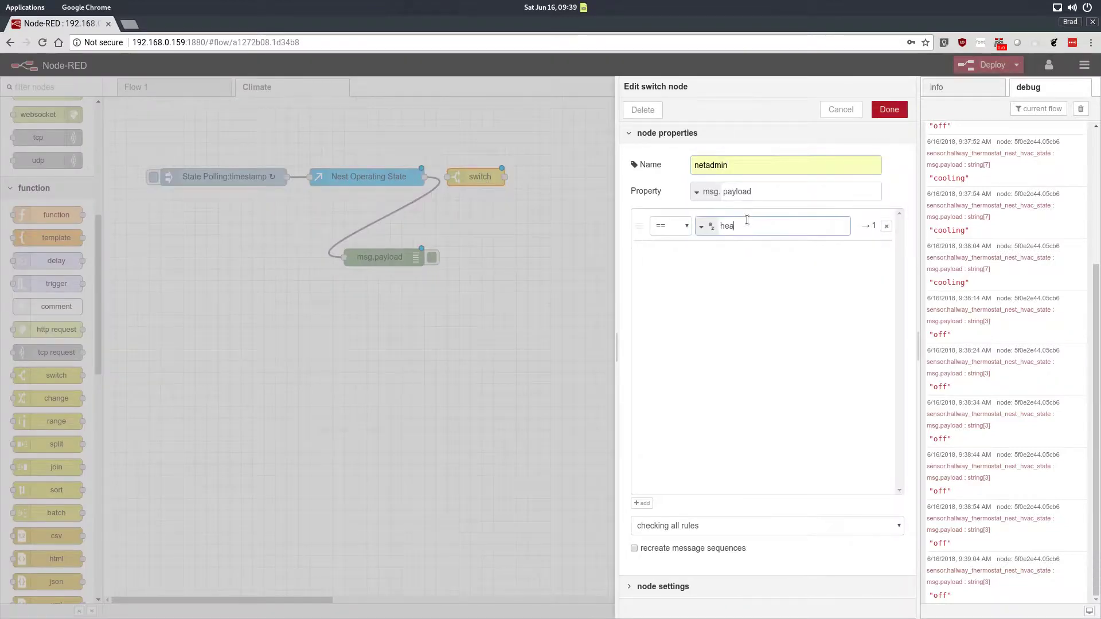
{"action": "left_click", "coordinate": [732, 331]}
{"action": "left_click", "coordinate": [642, 503]}
{"action": "left_click", "coordinate": [744, 255]}
{"action": "type", "text": "co"}
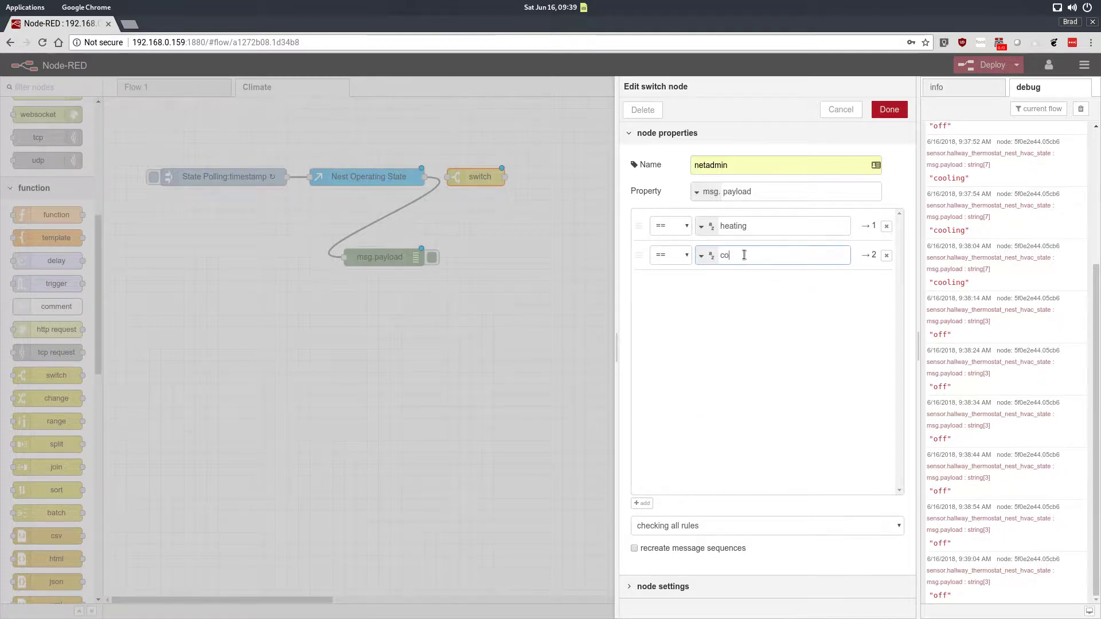
{"action": "type", "text": "oling"}
{"action": "left_click", "coordinate": [642, 503]}
{"action": "left_click", "coordinate": [757, 285]}
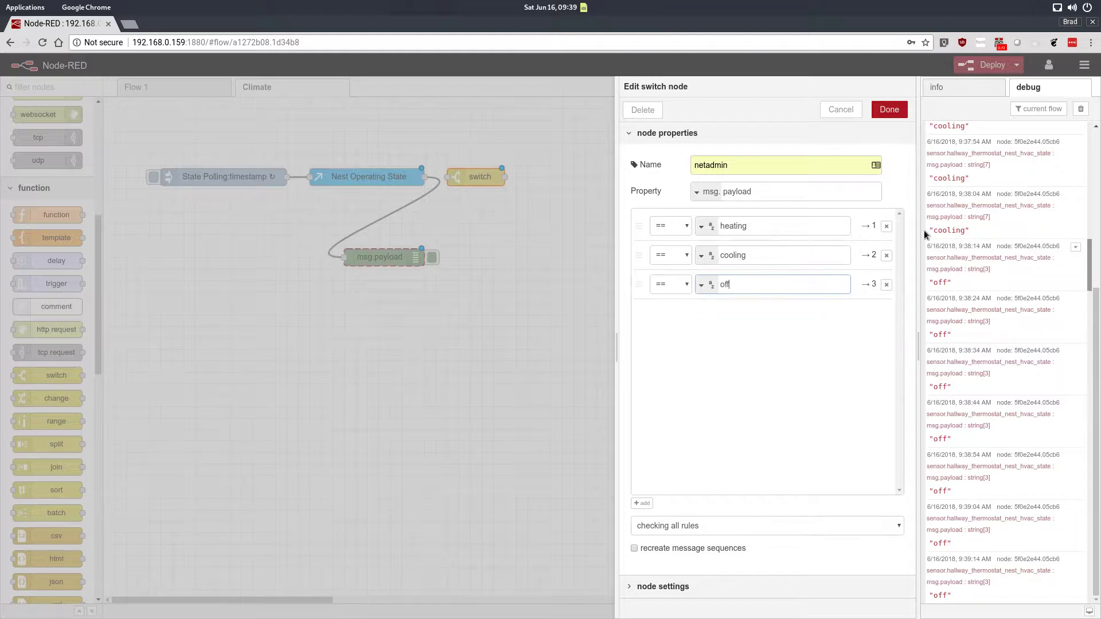
Step: Name the switch node Heating/Cooling/Off, save it, and wire Nest Operating State into it
{"action": "double_click", "coordinate": [751, 169]}
{"action": "type", "text": "Heati"}
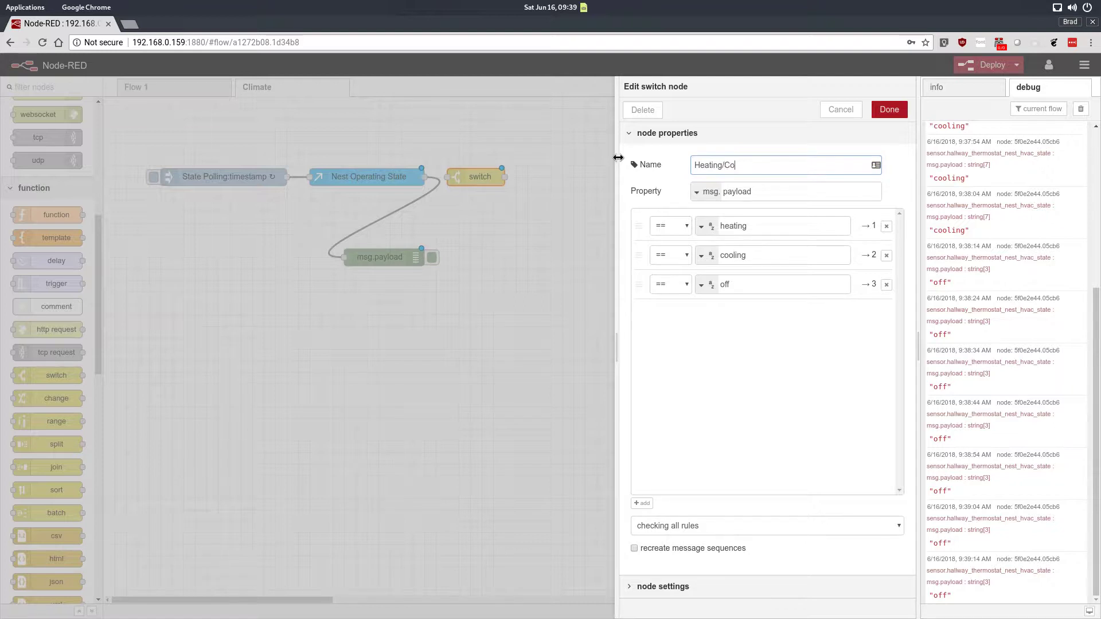
{"action": "type", "text": "ng/Cooling/Off"}
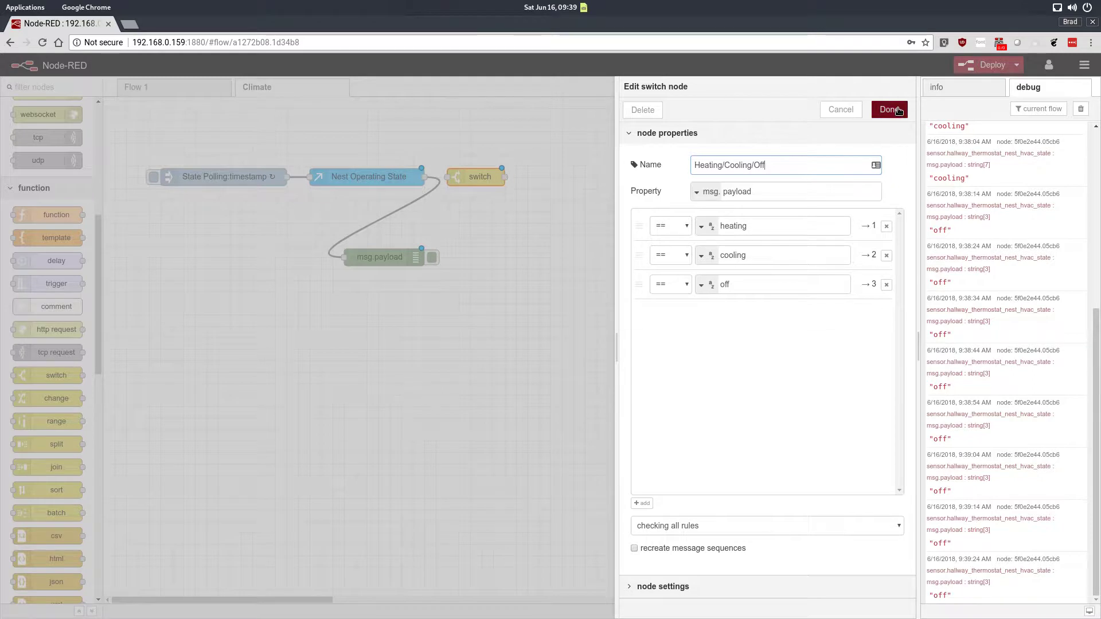
{"action": "left_click", "coordinate": [889, 109]}
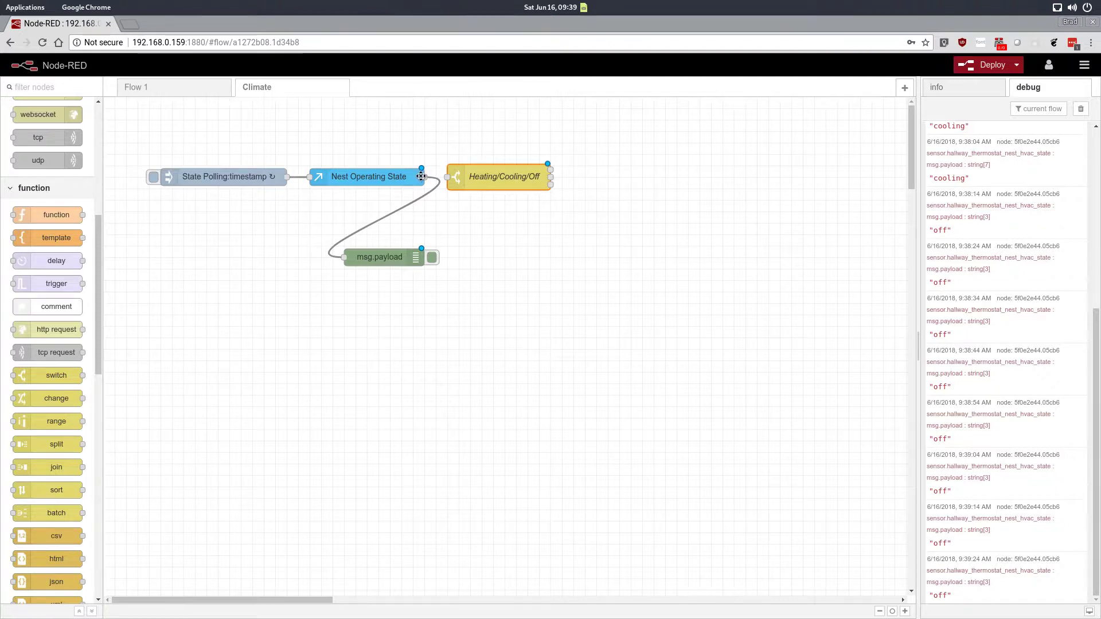
{"action": "left_click", "coordinate": [421, 176]}
{"action": "left_click_drag", "start_coordinate": [425, 177], "coordinate": [459, 181]}
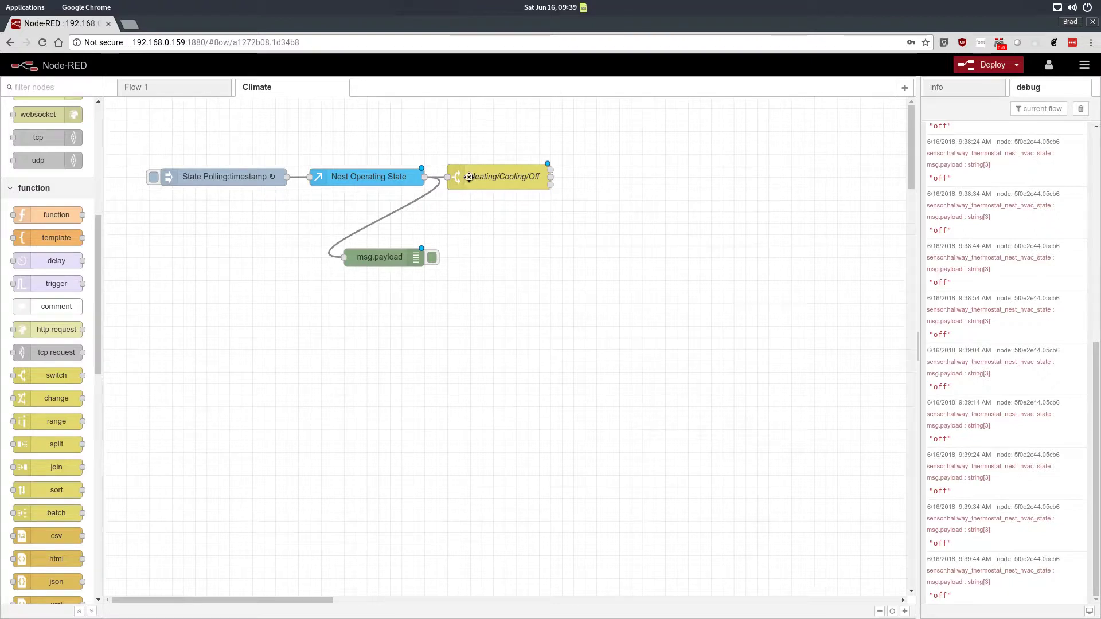
Step: Add a time range node to the right of the Heating/Cooling/Off switch
{"action": "left_click_drag", "start_coordinate": [100, 243], "coordinate": [107, 353]}
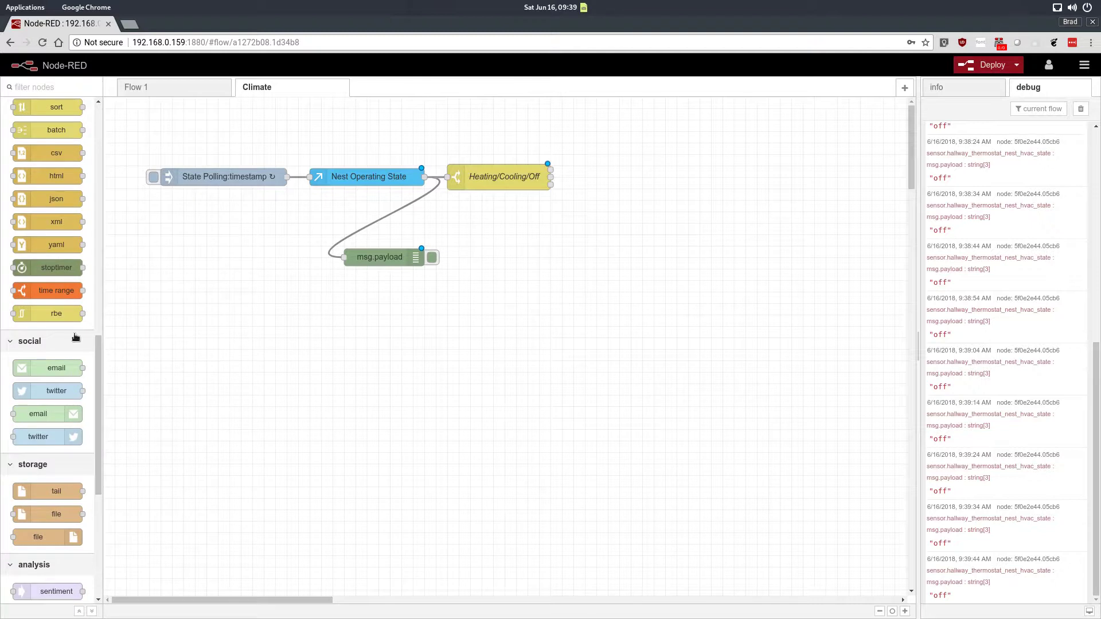
{"action": "mouse_move", "coordinate": [63, 292]}
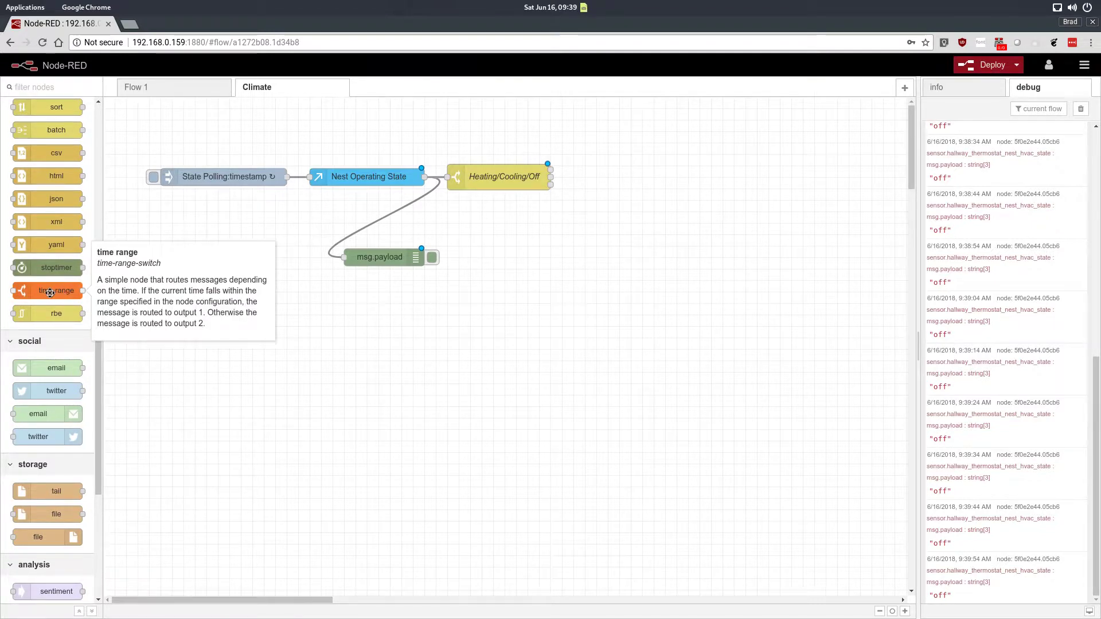
{"action": "mouse_move", "coordinate": [44, 292]}
{"action": "left_mouse_down"}
{"action": "mouse_move", "coordinate": [157, 297]}
{"action": "mouse_move", "coordinate": [41, 292]}
{"action": "left_mouse_up"}
{"action": "mouse_move", "coordinate": [26, 298]}
{"action": "left_click_drag", "start_coordinate": [26, 296], "coordinate": [627, 176]}
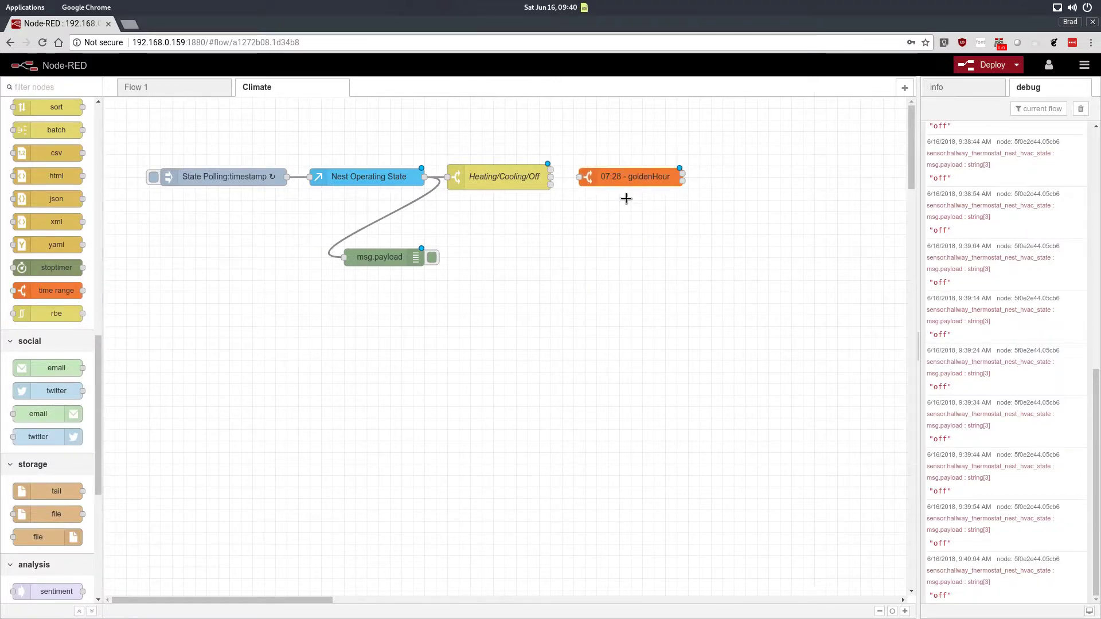
Step: Set the time range node's start time to 19:00, end time to 08:00, and name it 19:00-08:00
{"action": "double_click", "coordinate": [629, 177]}
{"action": "left_click", "coordinate": [778, 277]}
{"action": "key", "text": "ctrl+a"}
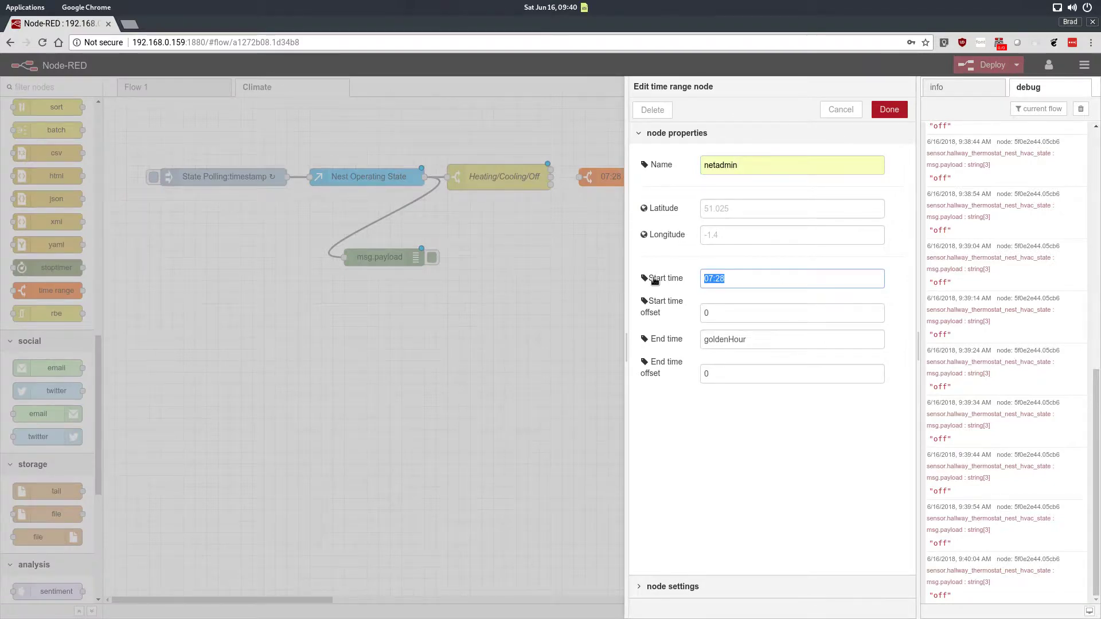
{"action": "type", "text": "19:00"}
{"action": "left_click", "coordinate": [654, 339]}
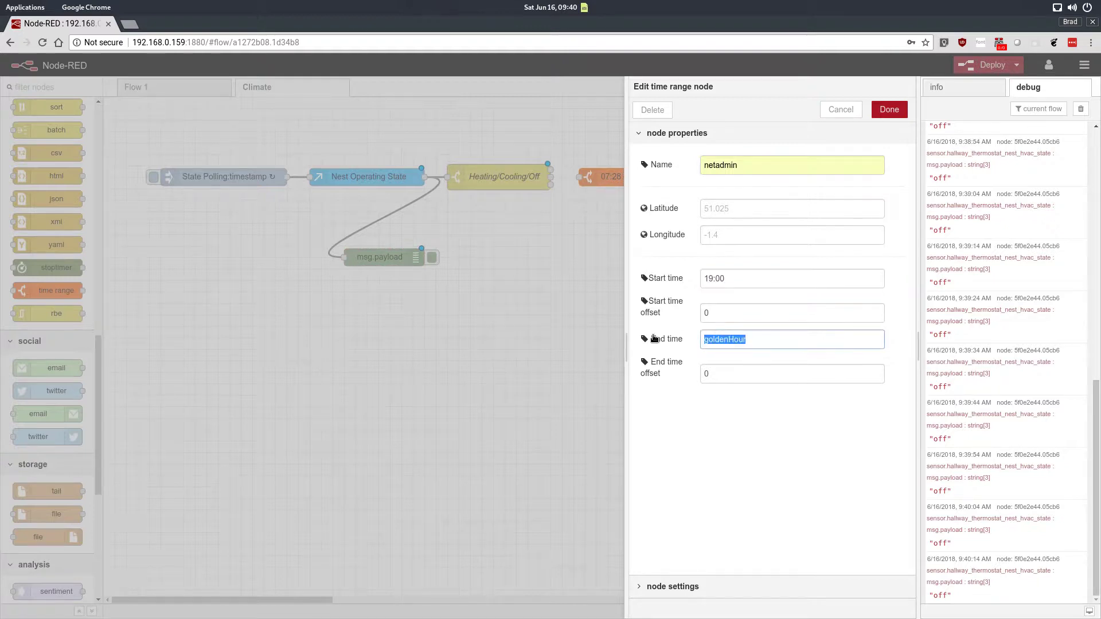
{"action": "type", "text": "08:00"}
{"action": "double_click", "coordinate": [760, 157]}
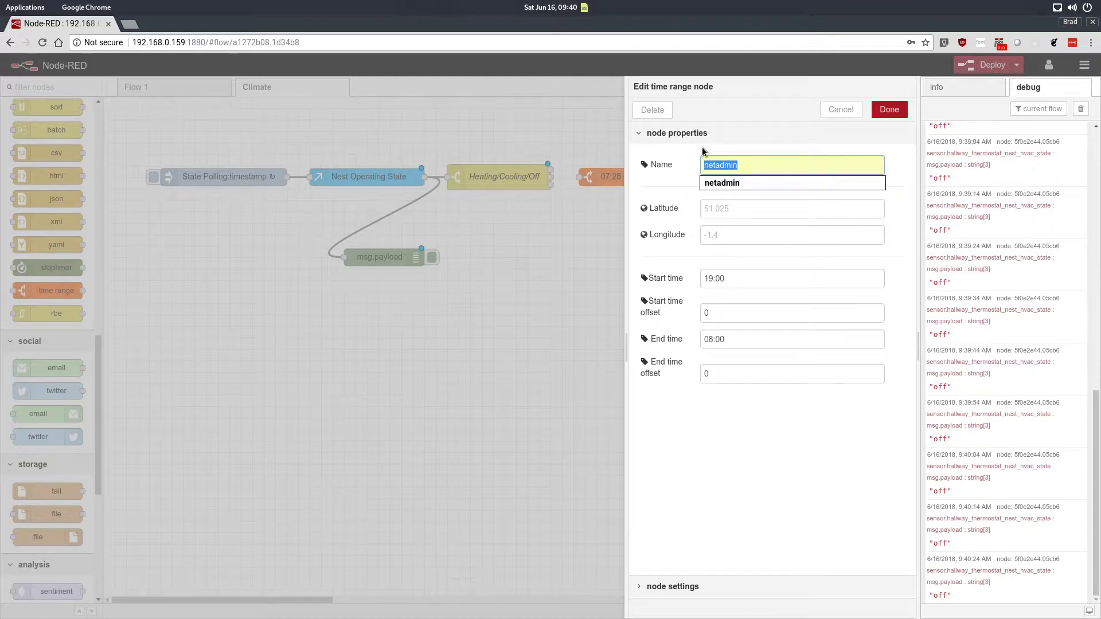
{"action": "type", "text": "19:0"}
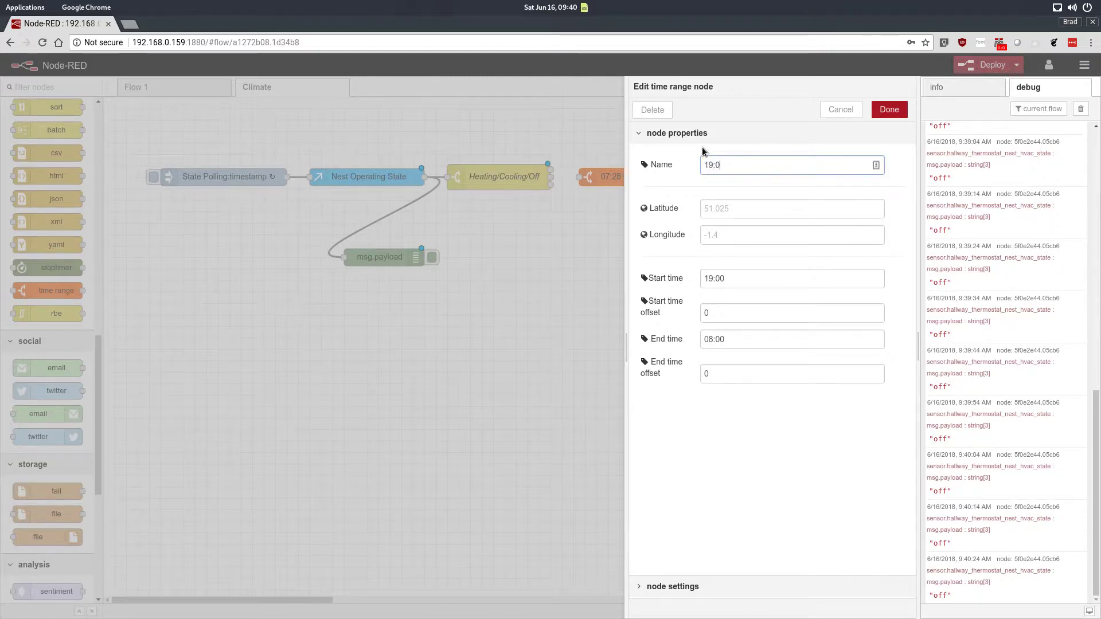
{"action": "type", "text": "0-08:00"}
{"action": "left_click", "coordinate": [728, 165]}
{"action": "left_click", "coordinate": [889, 109]}
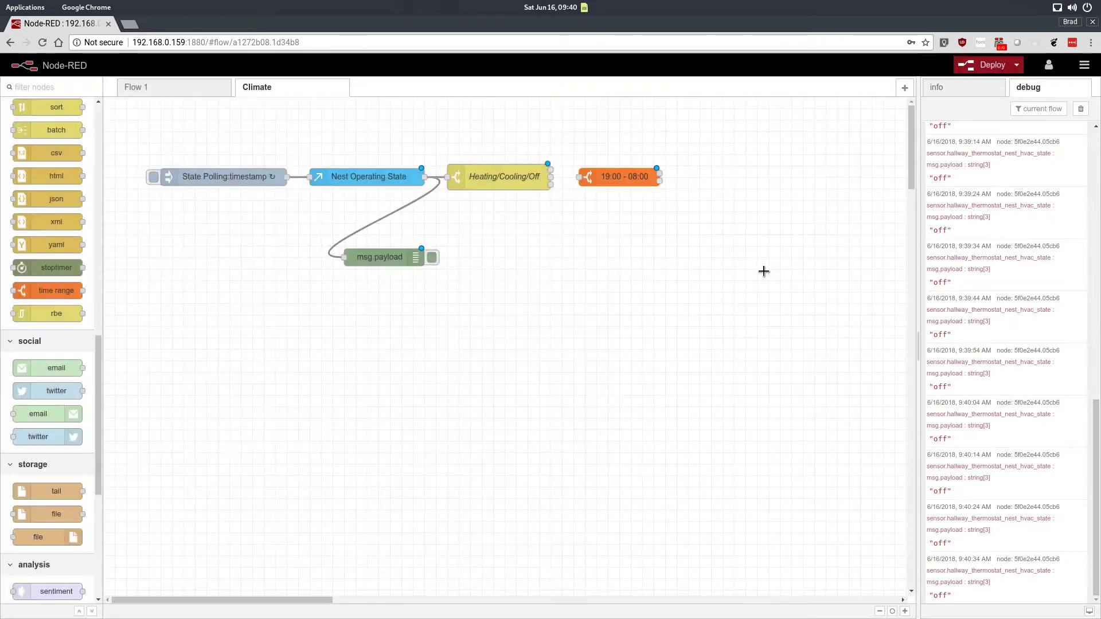
Step: Connect the switch's first (heating) output to the time range node
{"action": "mouse_move", "coordinate": [636, 176]}
{"action": "left_mouse_down"}
{"action": "mouse_move", "coordinate": [642, 165]}
{"action": "mouse_move", "coordinate": [651, 179]}
{"action": "left_mouse_up"}
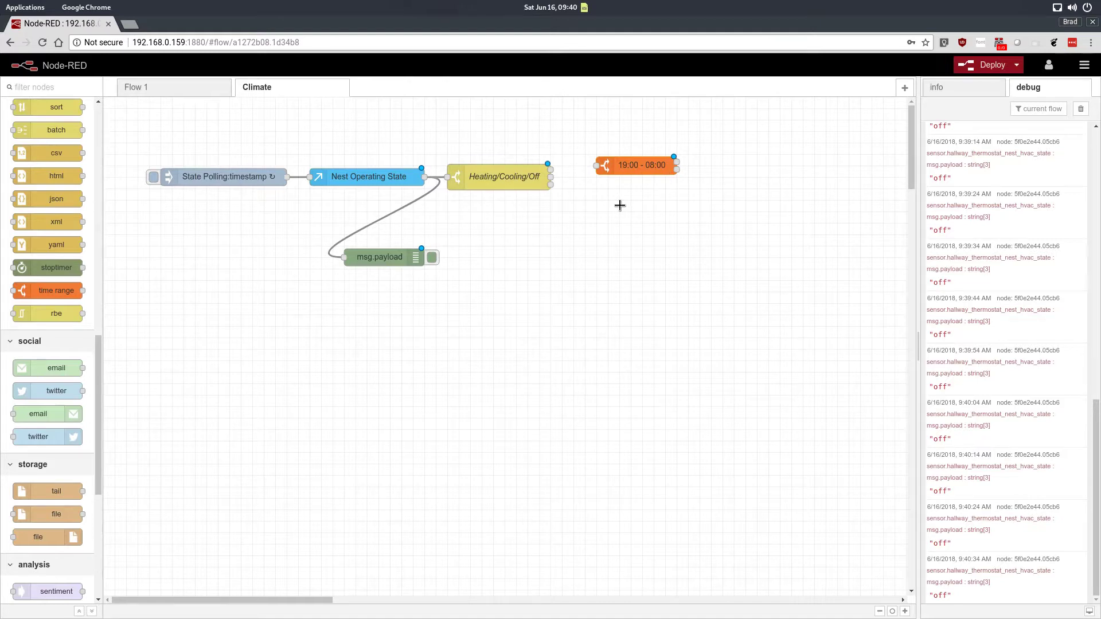
{"action": "left_click_drag", "start_coordinate": [640, 170], "coordinate": [643, 182]}
{"action": "double_click", "coordinate": [523, 181]}
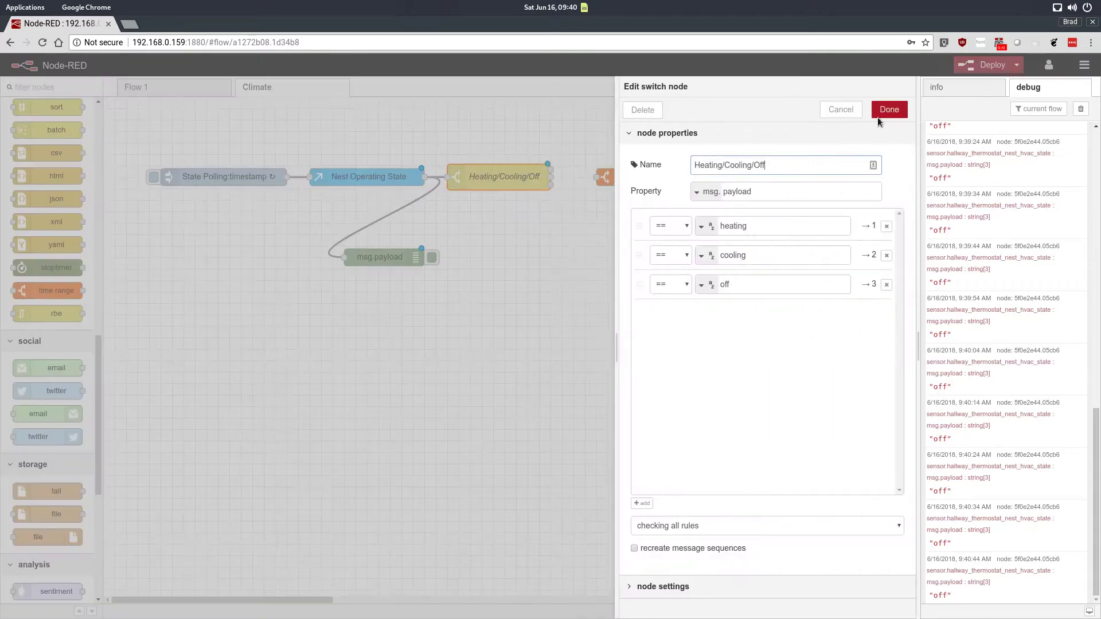
{"action": "left_click", "coordinate": [841, 109]}
{"action": "left_click_drag", "start_coordinate": [550, 170], "coordinate": [596, 178]}
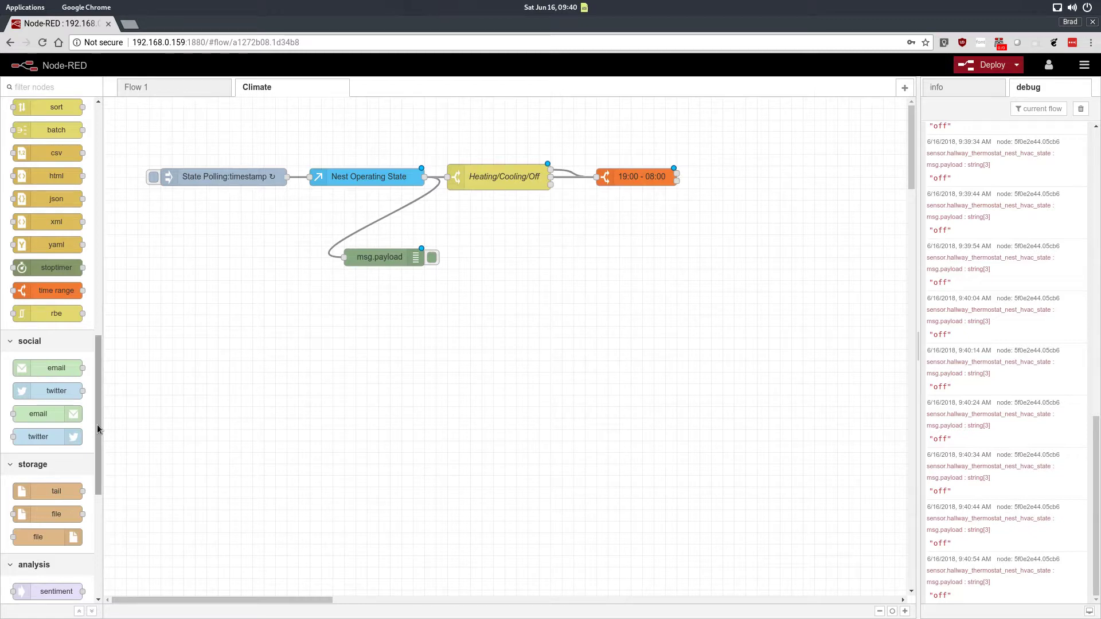
{"action": "left_click_drag", "start_coordinate": [98, 425], "coordinate": [119, 321]}
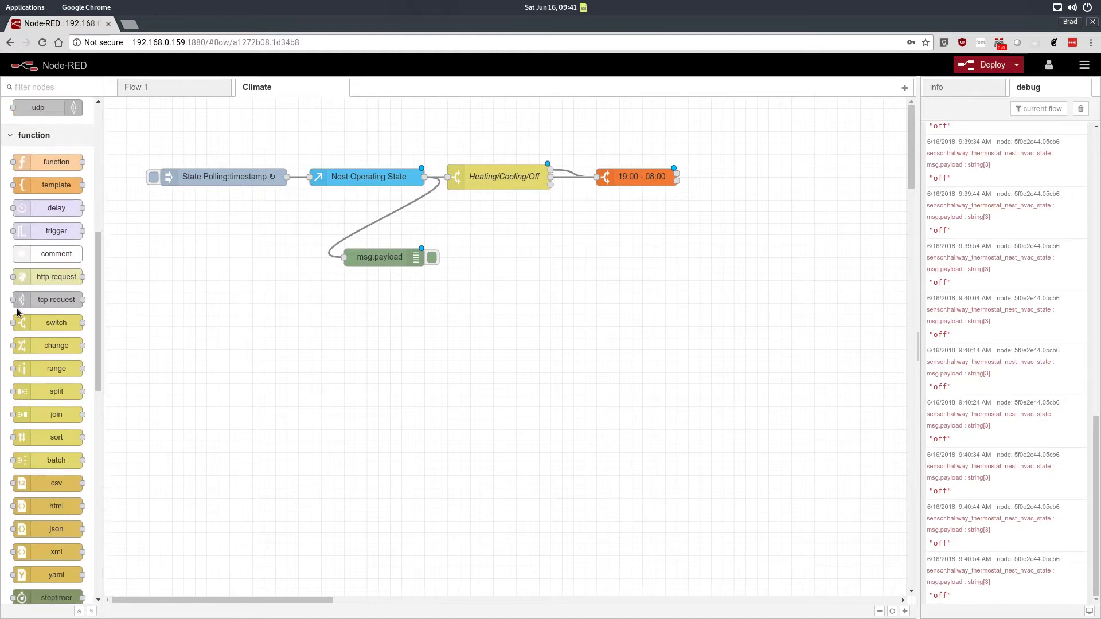
{"action": "left_click_drag", "start_coordinate": [51, 280], "coordinate": [762, 177]}
{"action": "double_click", "coordinate": [755, 183]}
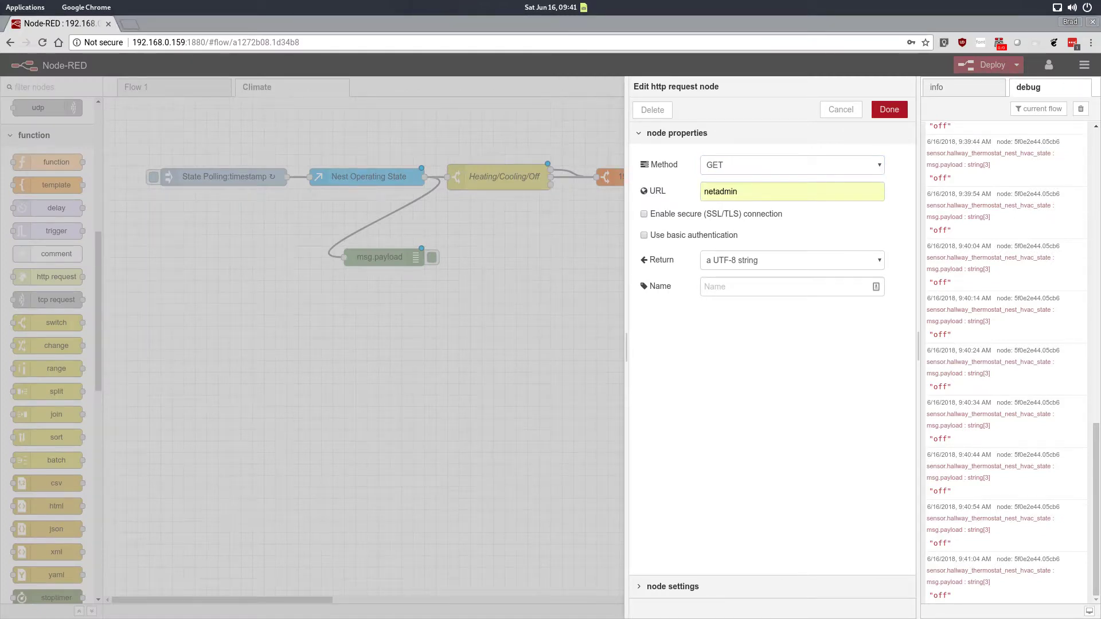
{"action": "right_click", "coordinate": [762, 192]}
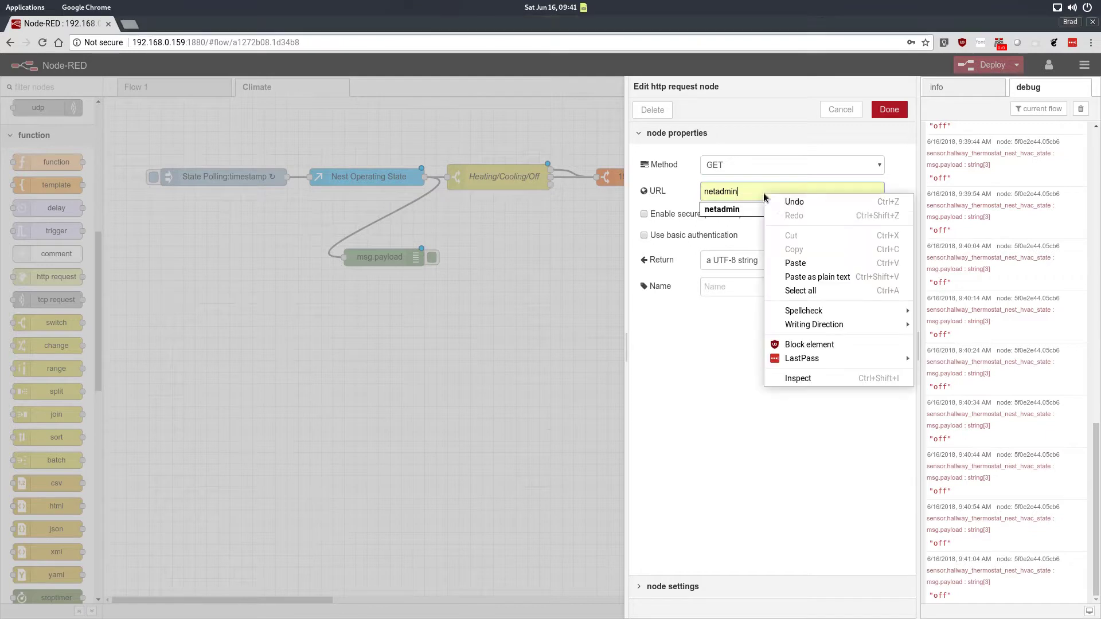
{"action": "left_click", "coordinate": [794, 265]}
{"action": "triple_click", "coordinate": [780, 184]}
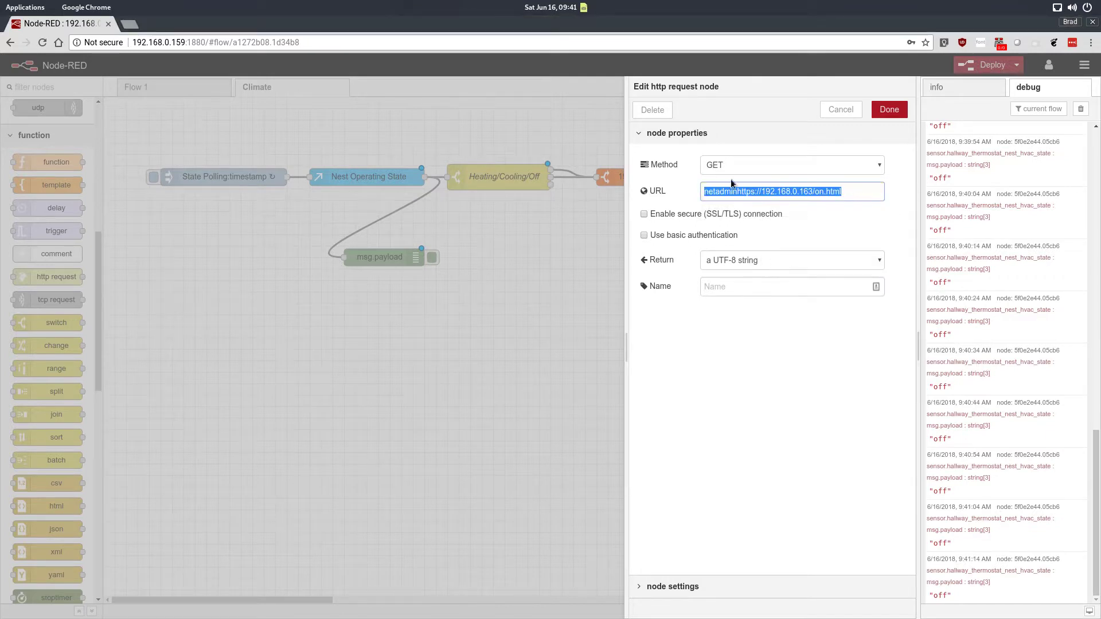
{"action": "type", "text": "https://192.168.0.163/on.html"}
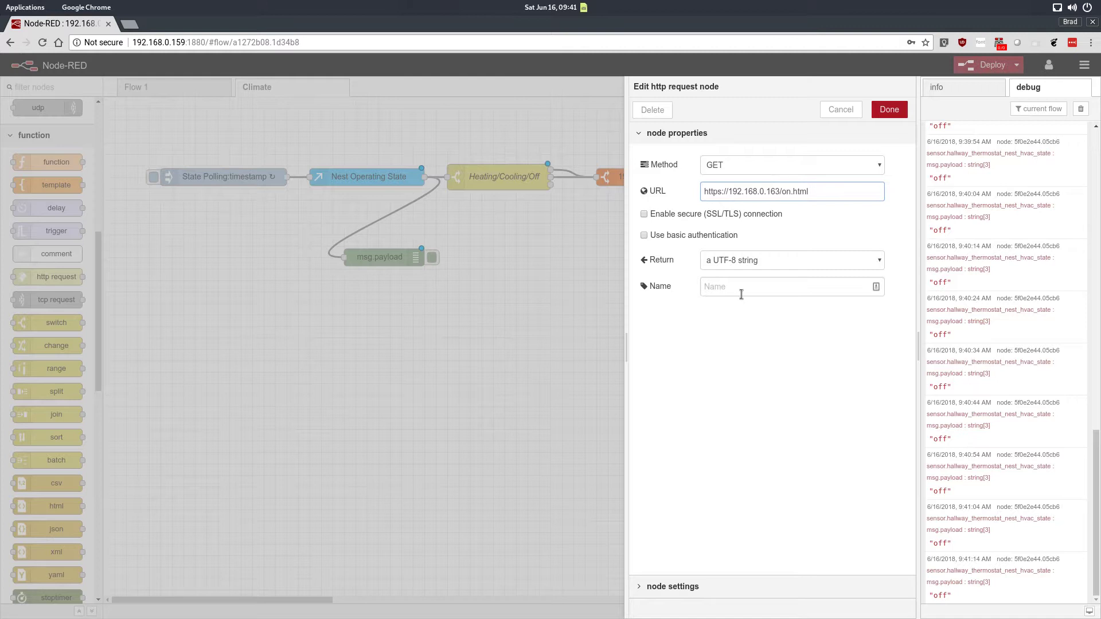
Step: Name the http request node Turn Fan ON and close its editor
{"action": "left_click", "coordinate": [741, 294]}
{"action": "type", "text": "Turn"}
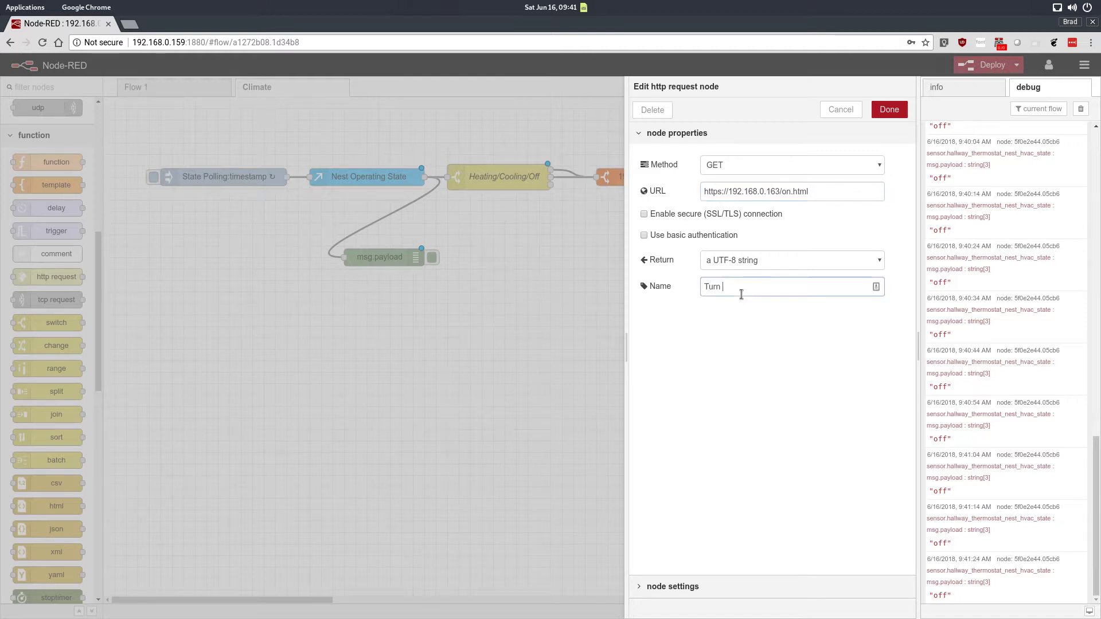
{"action": "type", "text": " Fan OnN"}
{"action": "left_click", "coordinate": [889, 109]}
{"action": "key", "text": "ctrl+c"}
{"action": "key", "text": "ctrl+v"}
{"action": "left_click", "coordinate": [760, 205]}
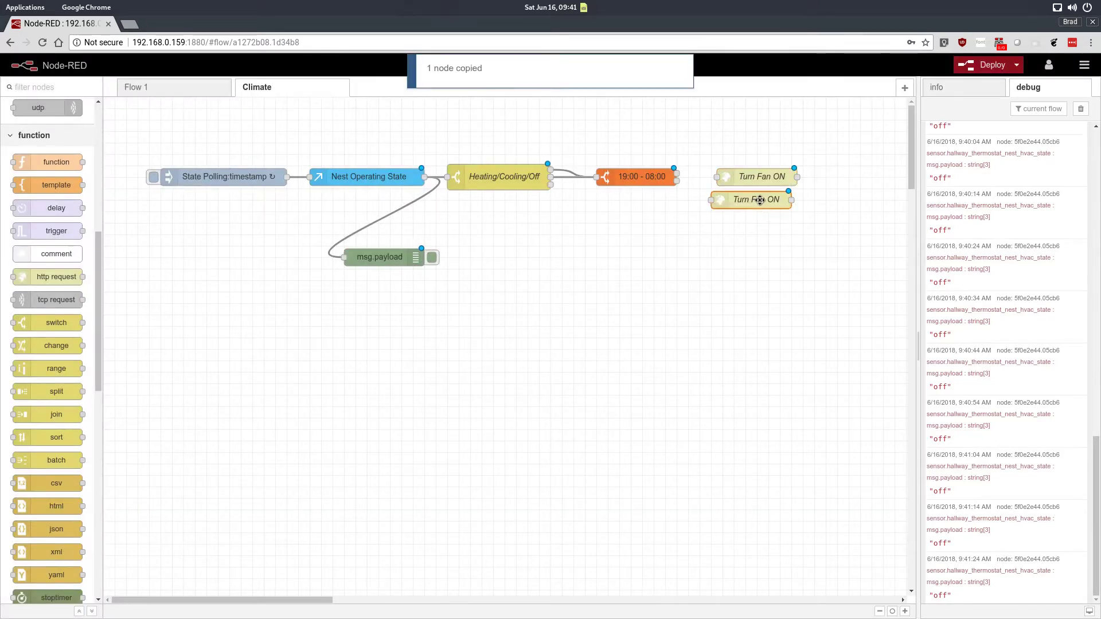
{"action": "double_click", "coordinate": [758, 201]}
{"action": "left_click", "coordinate": [790, 191]}
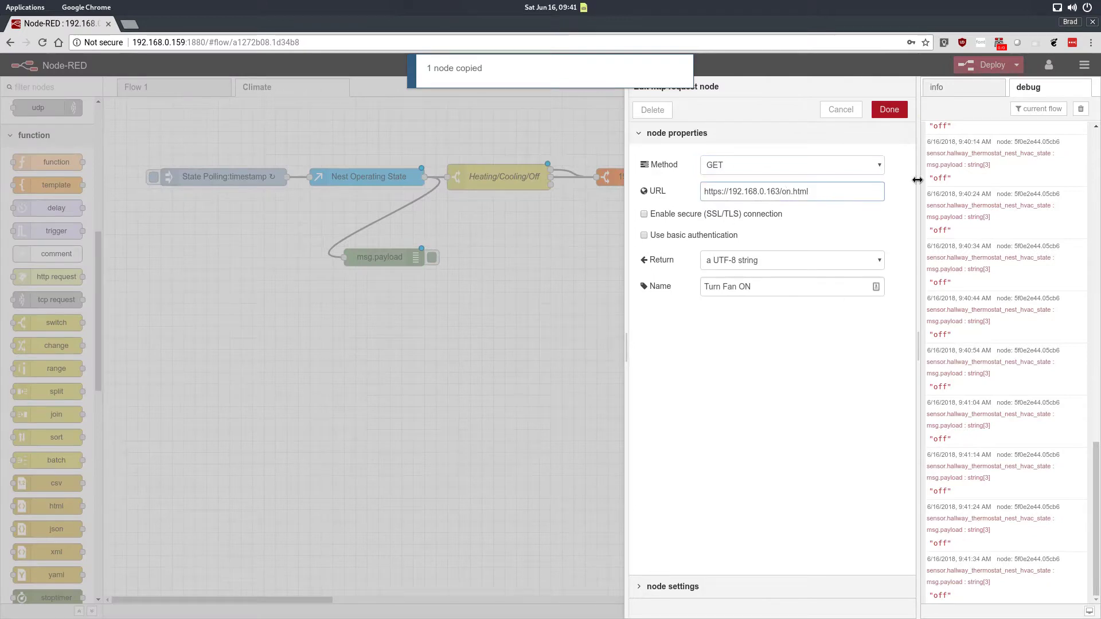
{"action": "key", "text": "BackSpace"}
{"action": "type", "text": "ff"}
{"action": "left_click", "coordinate": [889, 109]}
{"action": "left_click_drag", "start_coordinate": [746, 208], "coordinate": [743, 177]}
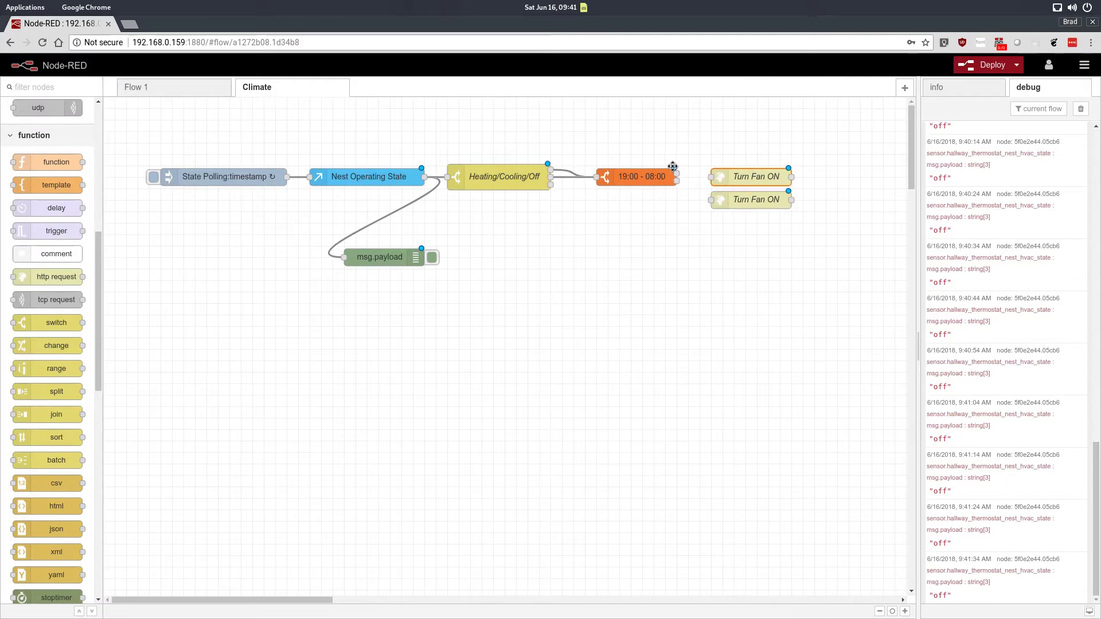
Step: Connect the 19:00 - 08:00 time range node's output to the Turn Fan ON node
{"action": "double_click", "coordinate": [641, 180]}
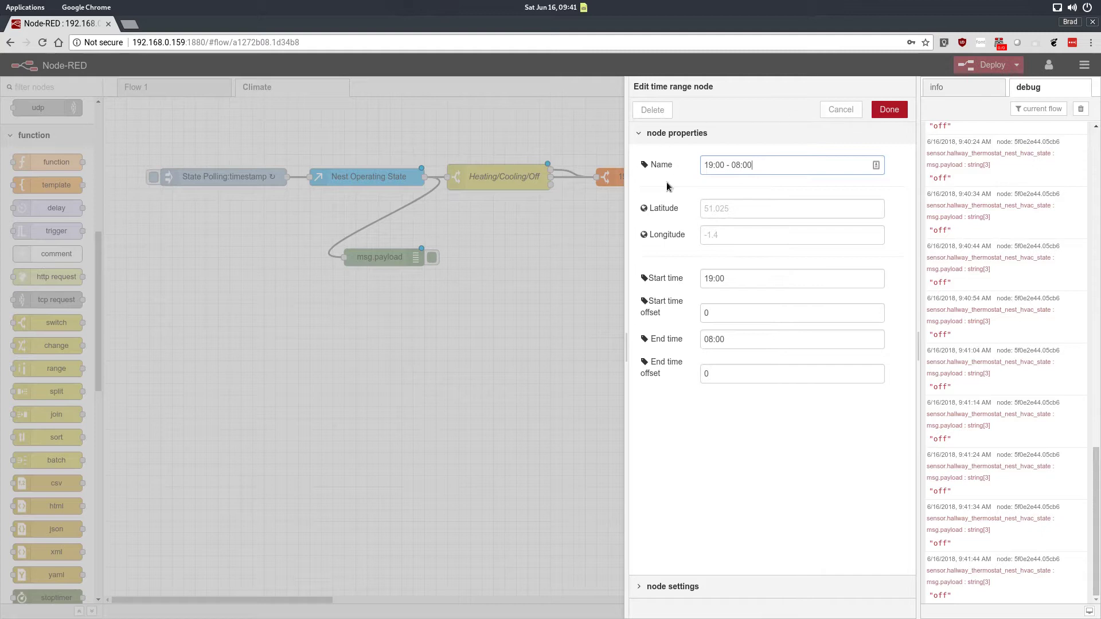
{"action": "left_click", "coordinate": [829, 115]}
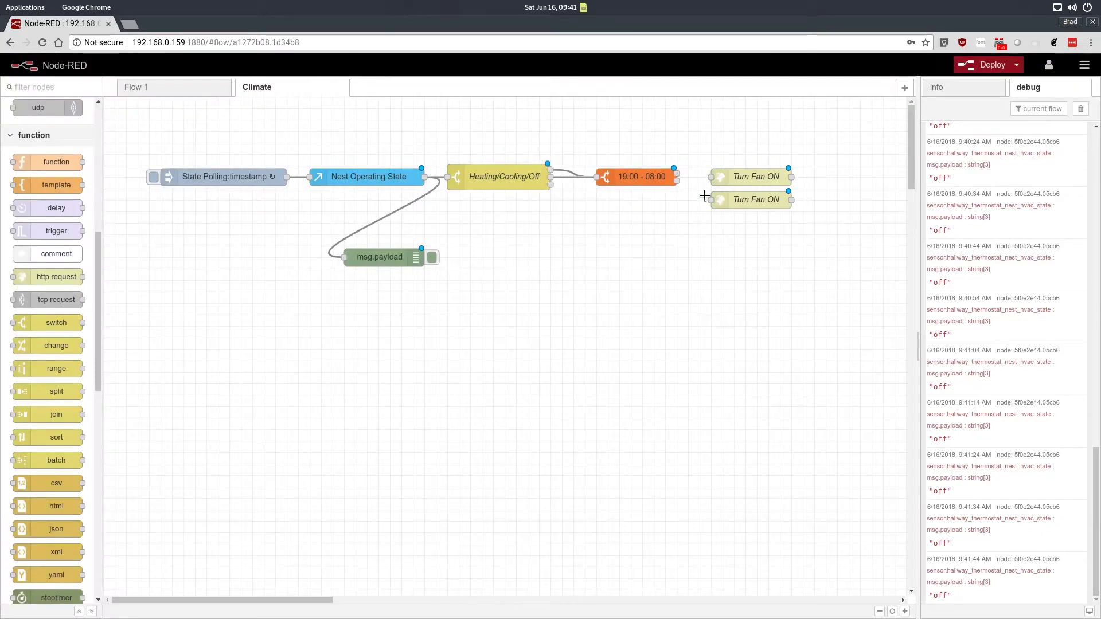
{"action": "left_click_drag", "start_coordinate": [677, 173], "coordinate": [711, 177]}
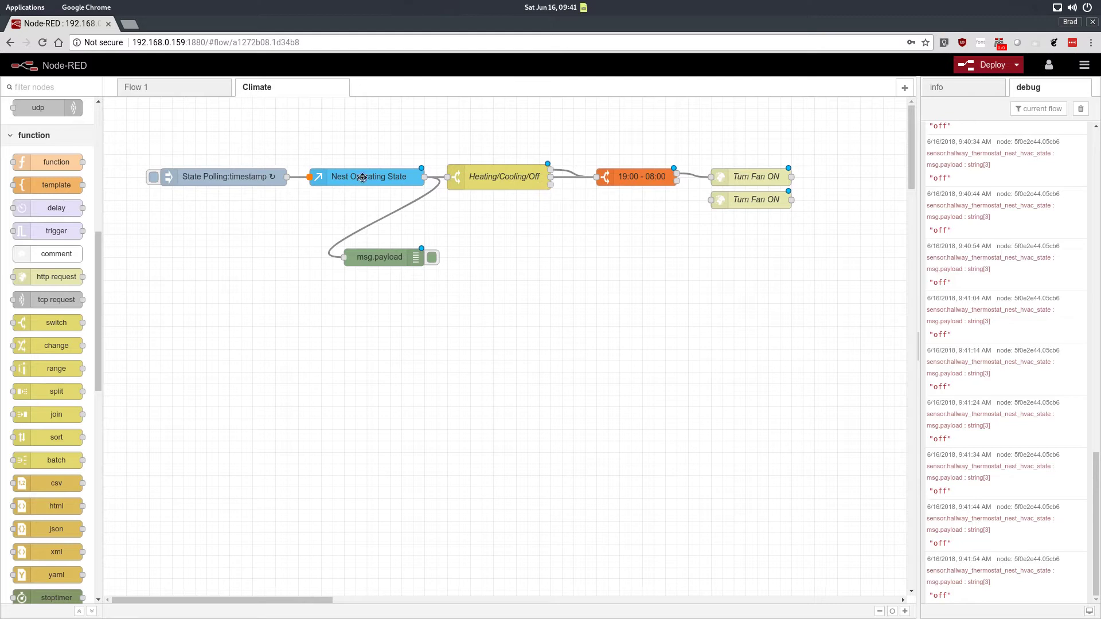
Step: Add a stoptimer node below the time range node
{"action": "left_click_drag", "start_coordinate": [550, 185], "coordinate": [721, 204]}
{"action": "scroll", "coordinate": [86, 270], "scroll_direction": "up", "scroll_amount": 6}
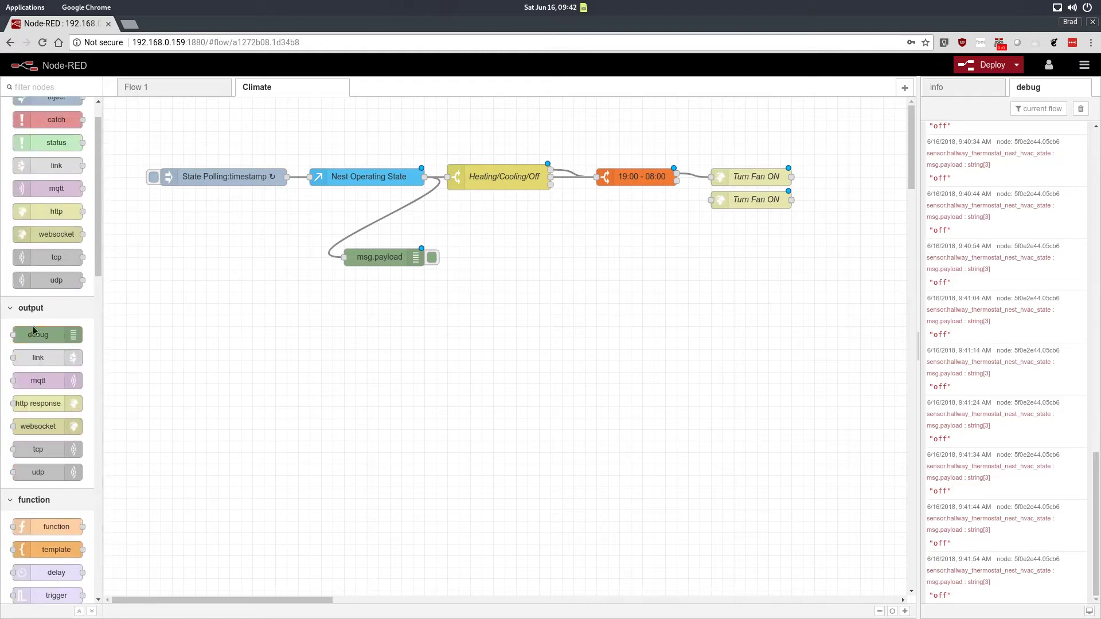
{"action": "scroll", "coordinate": [94, 257], "scroll_direction": "down", "scroll_amount": 8}
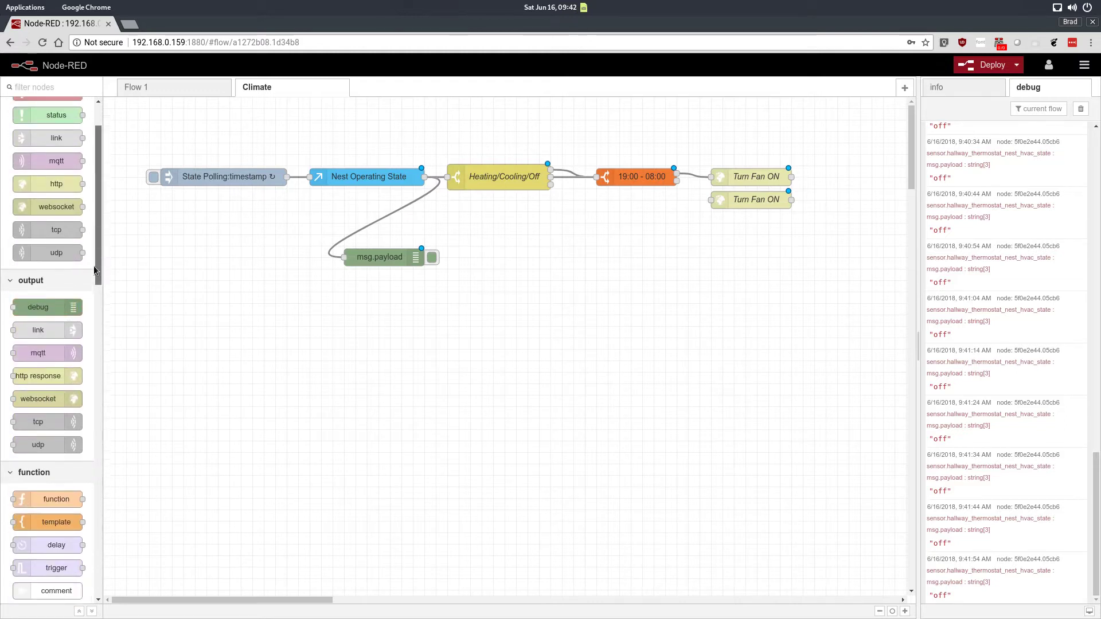
{"action": "scroll", "coordinate": [74, 401], "scroll_direction": "down", "scroll_amount": 5}
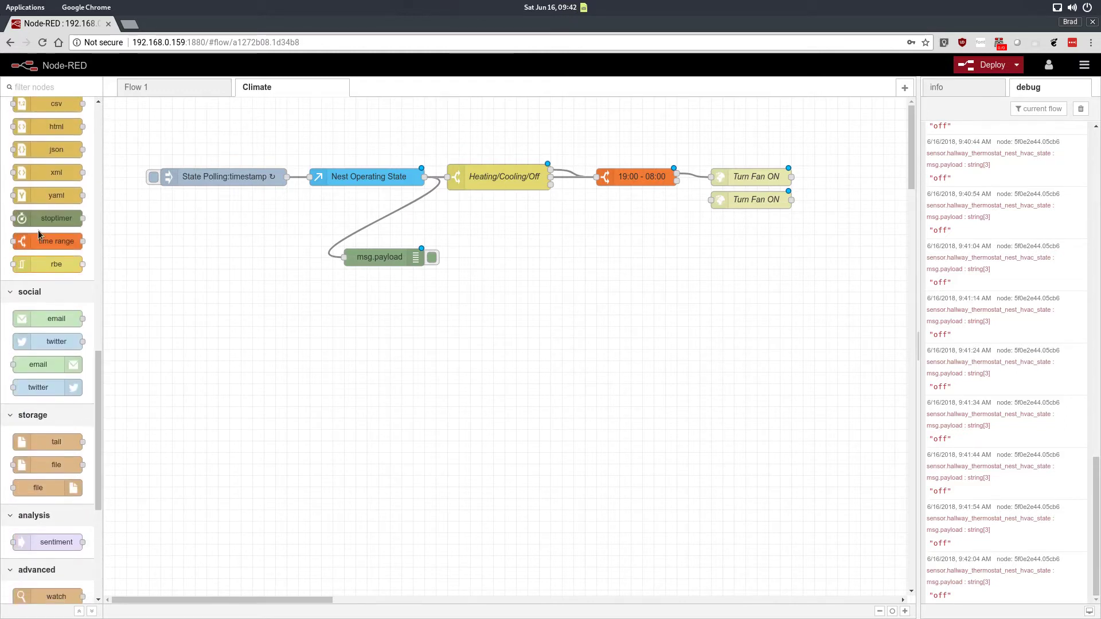
{"action": "mouse_move", "coordinate": [47, 222]}
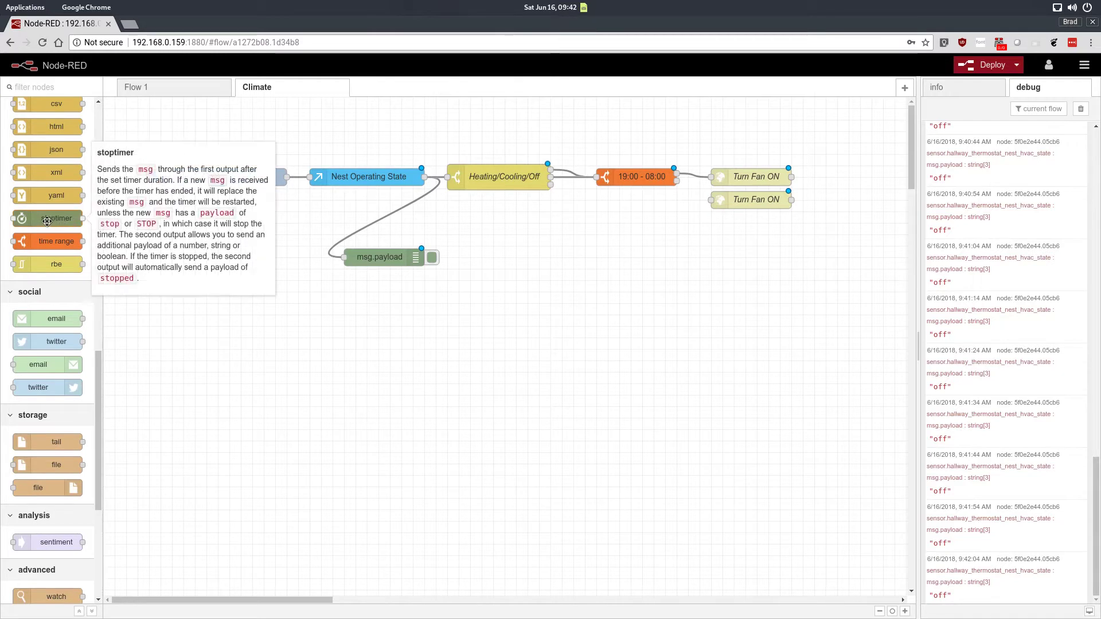
{"action": "left_click_drag", "start_coordinate": [47, 222], "coordinate": [628, 212]}
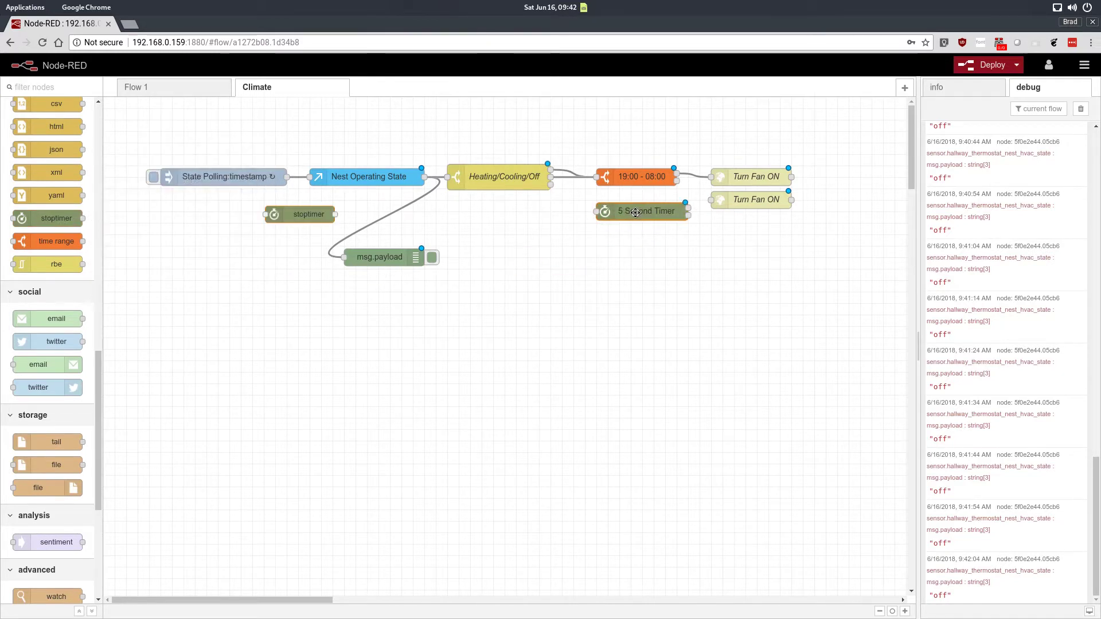
Step: Set the stoptimer's duration to 1 Minutes
{"action": "double_click", "coordinate": [627, 212]}
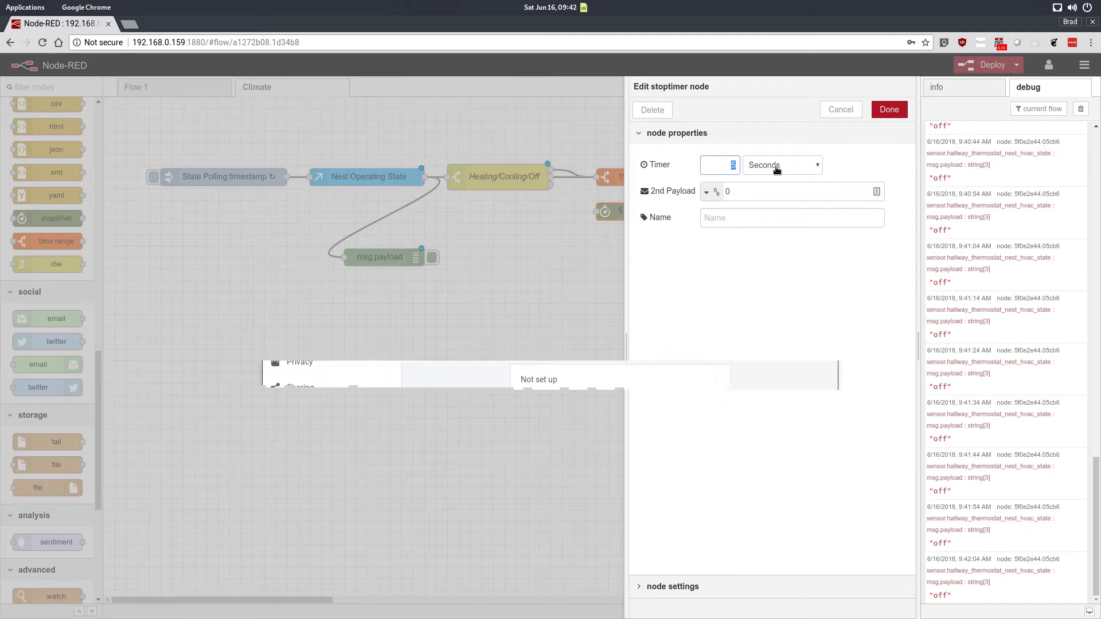
{"action": "key", "text": "BackSpace"}
{"action": "type", "text": "1"}
{"action": "left_click", "coordinate": [767, 167]}
{"action": "left_click", "coordinate": [769, 199]}
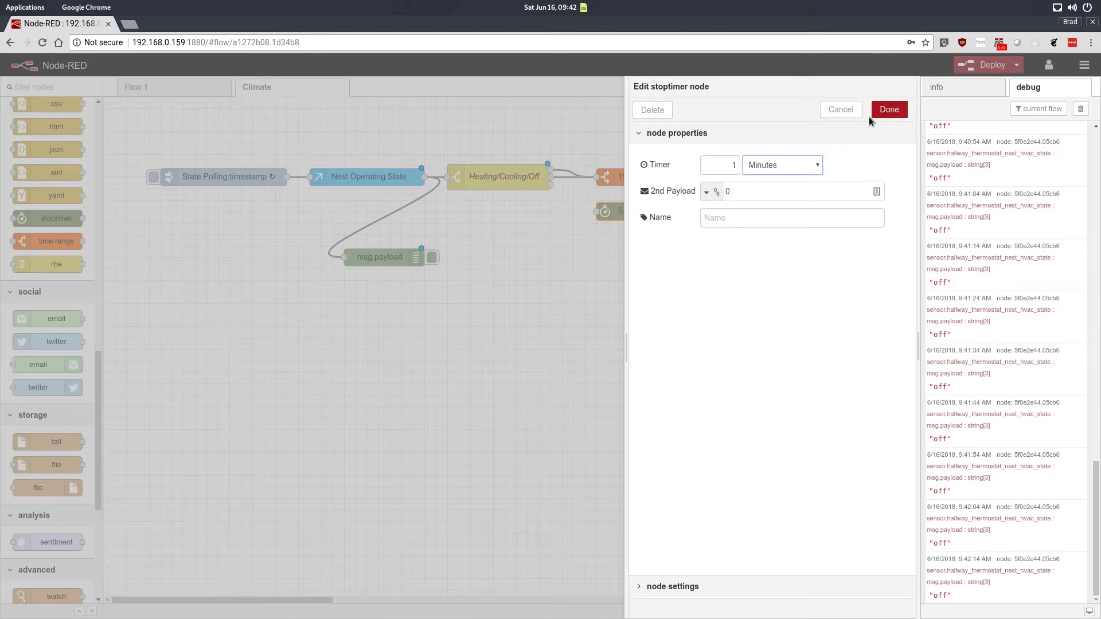
{"action": "left_click", "coordinate": [710, 219]}
{"action": "left_click", "coordinate": [889, 110]}
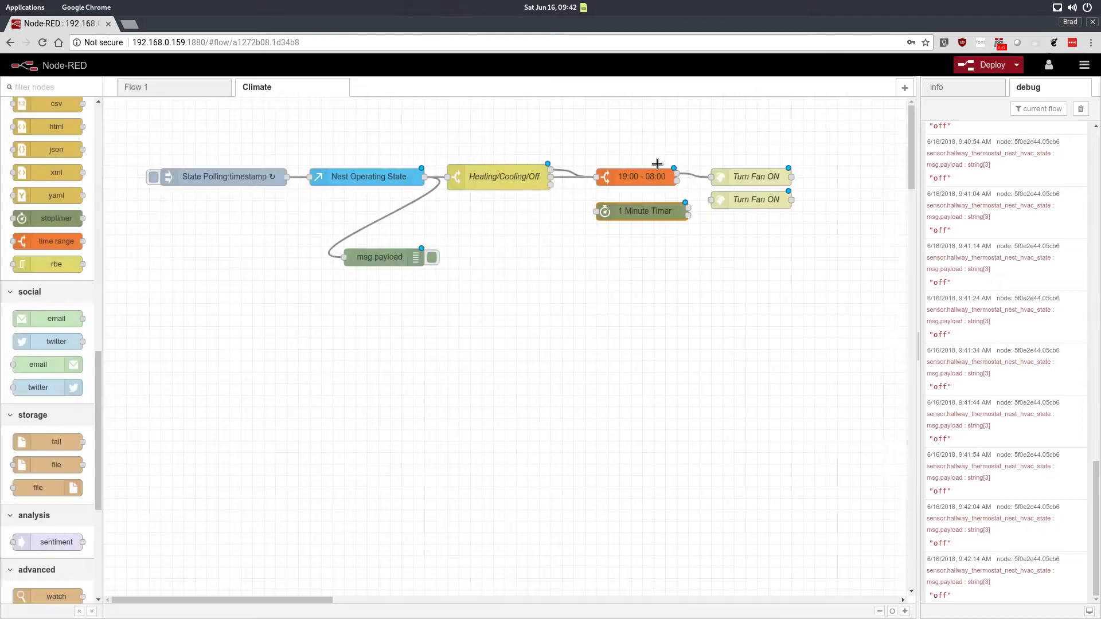
Step: Connect the switch's Off output to the 1 Minute Timer and the timer's first output to the duplicated http request node
{"action": "left_click_drag", "start_coordinate": [647, 214], "coordinate": [634, 214]}
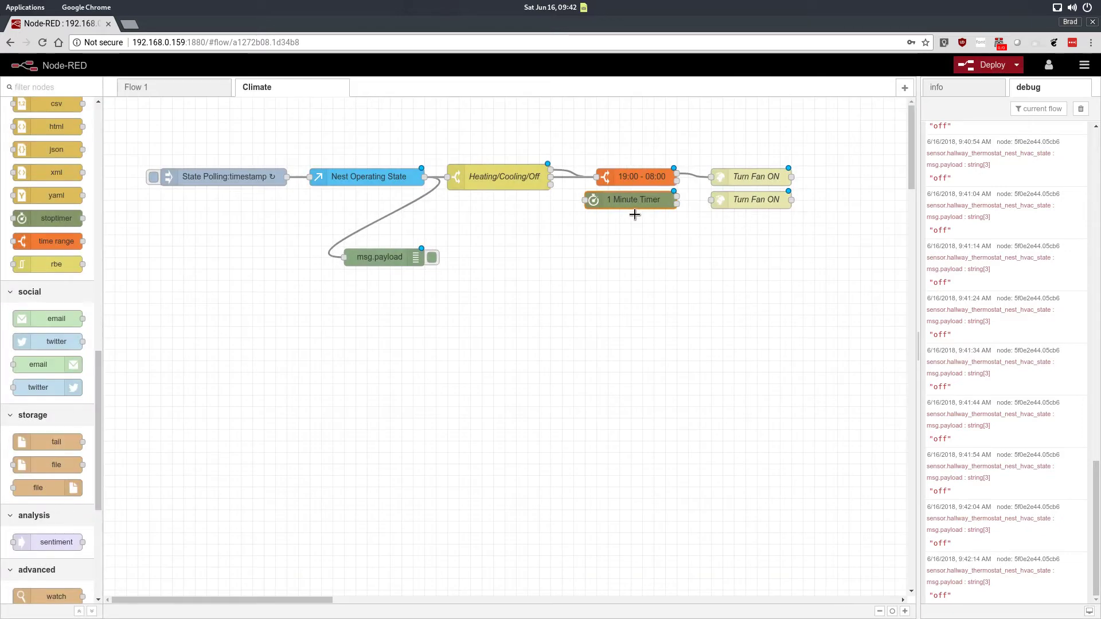
{"action": "left_click_drag", "start_coordinate": [551, 184], "coordinate": [584, 200]}
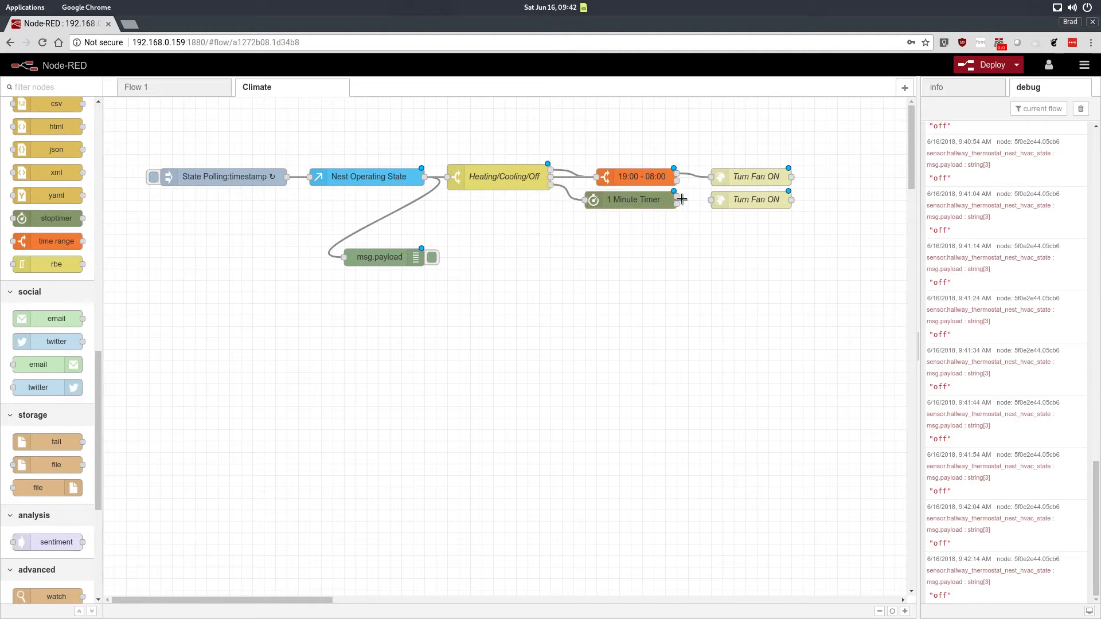
{"action": "left_click_drag", "start_coordinate": [677, 198], "coordinate": [711, 199]}
Step: Rename the duplicated http request node to Turn Fan OFF
{"action": "double_click", "coordinate": [742, 200]}
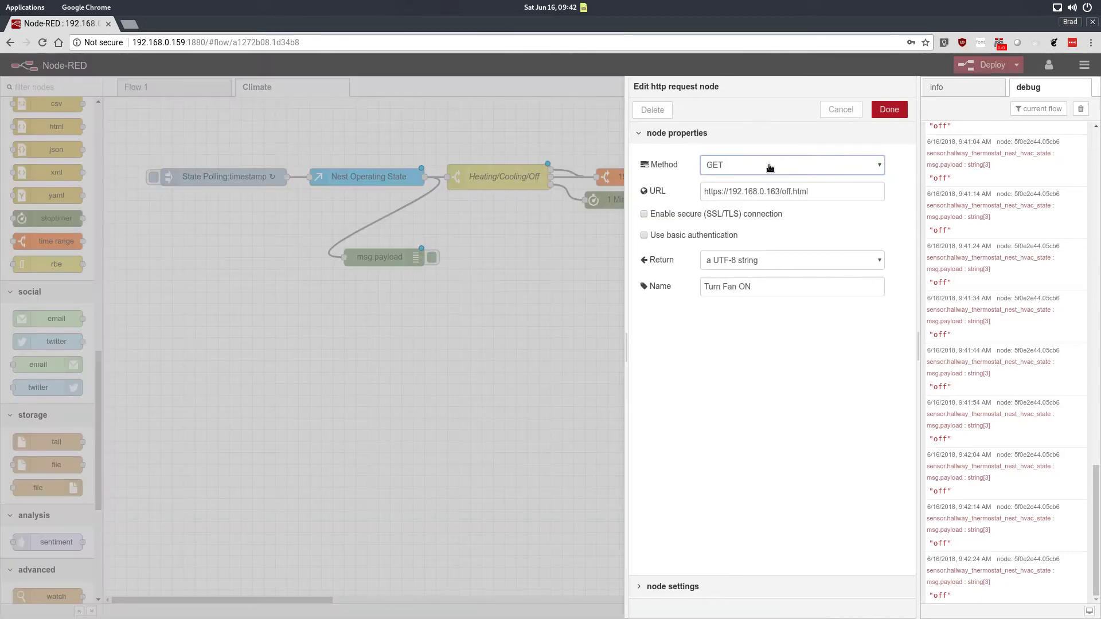
{"action": "left_click", "coordinate": [759, 289]}
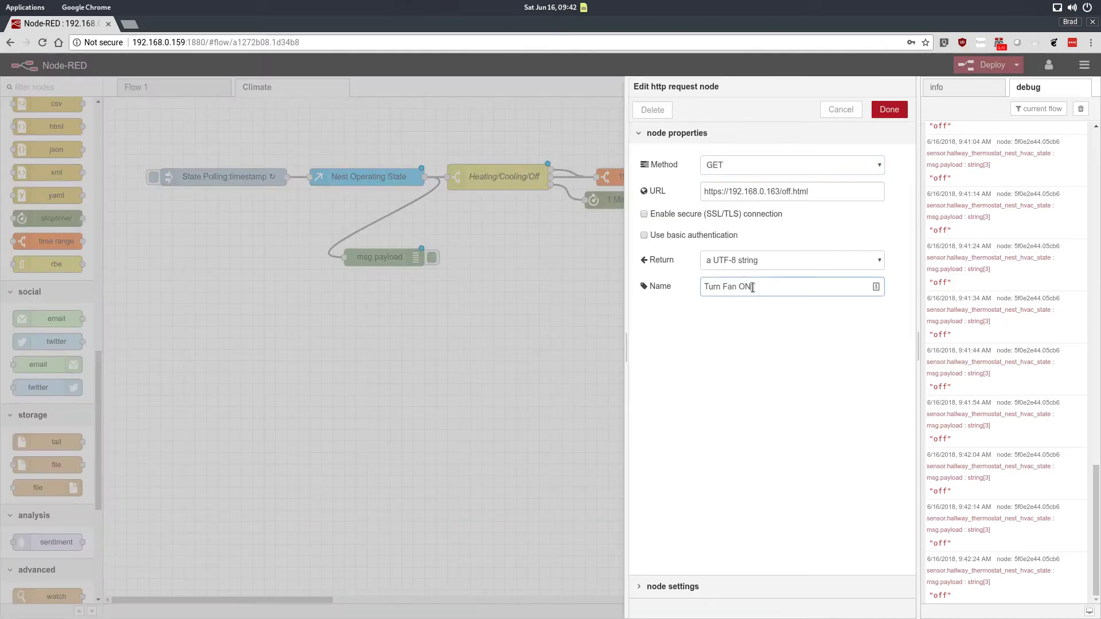
{"action": "left_click", "coordinate": [889, 109]}
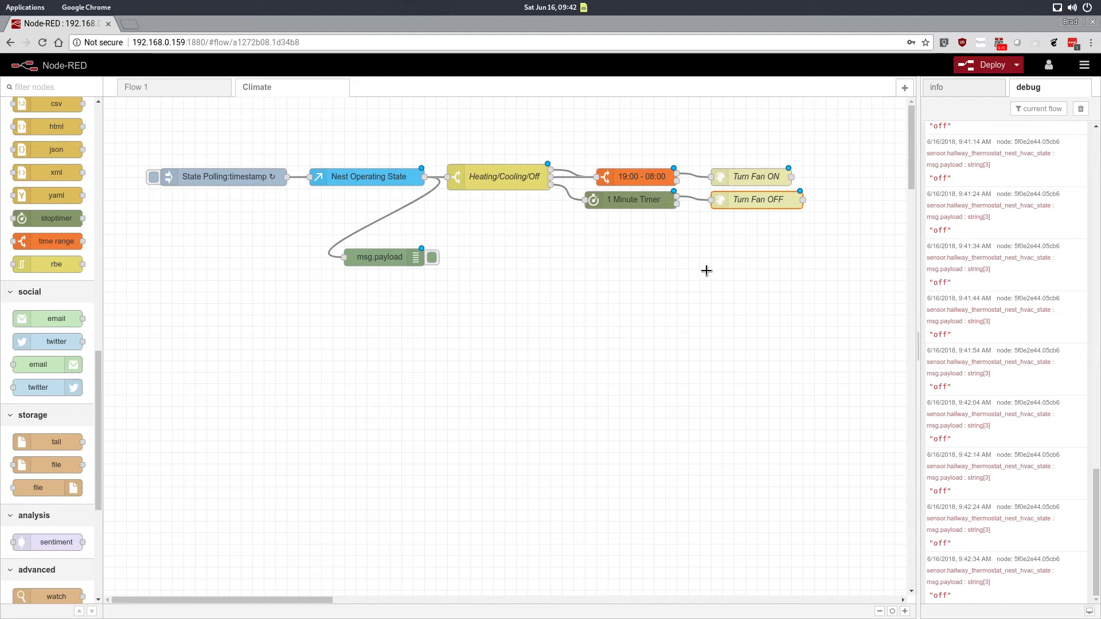
{"action": "left_click", "coordinate": [666, 286]}
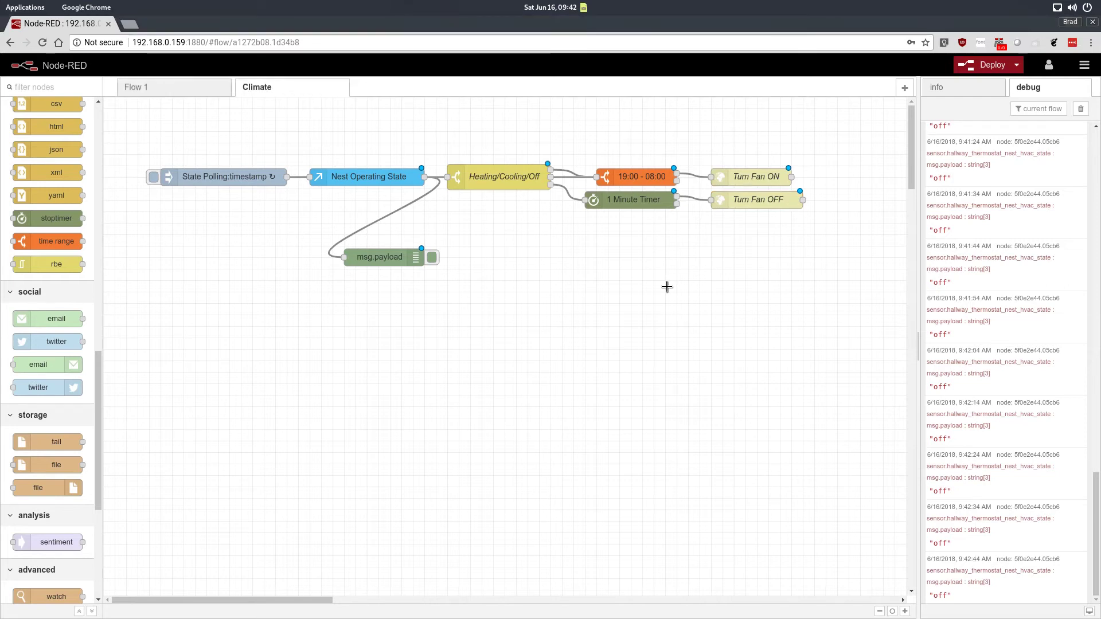